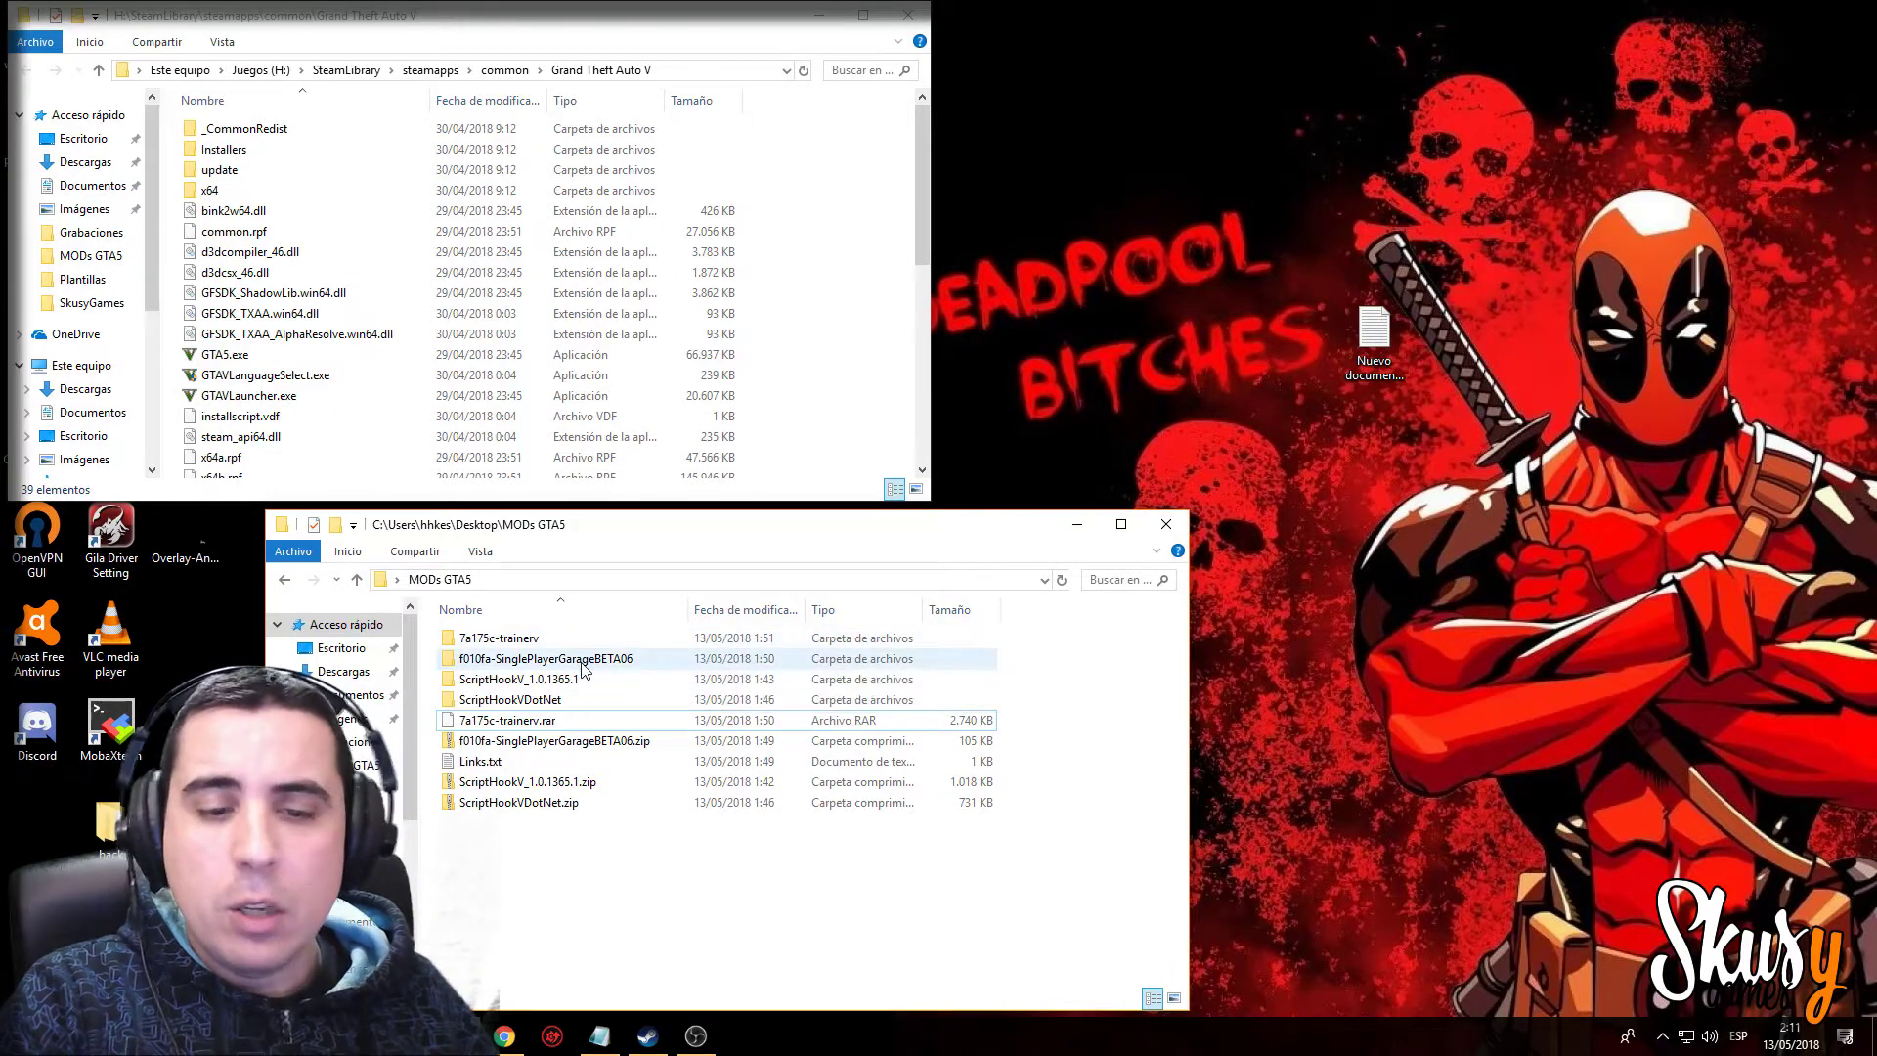
mouse_move(584, 668)
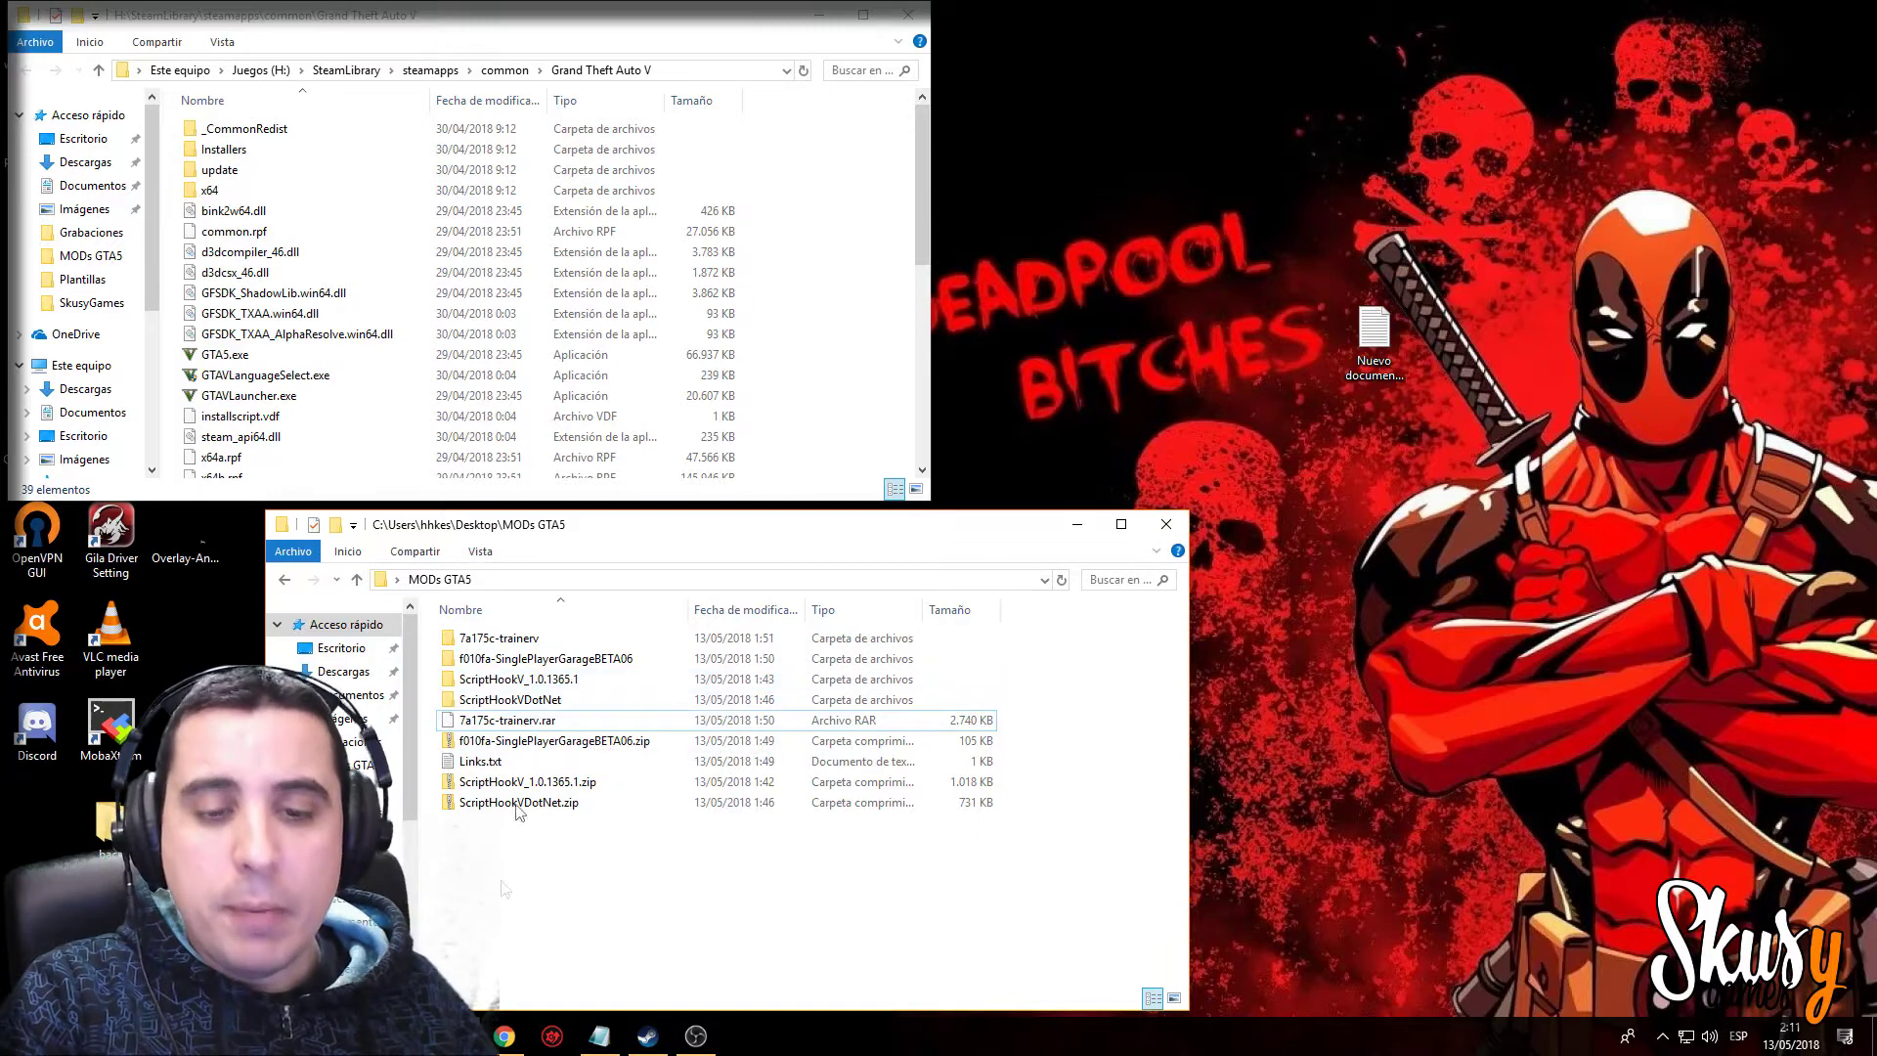
double_click(482, 761)
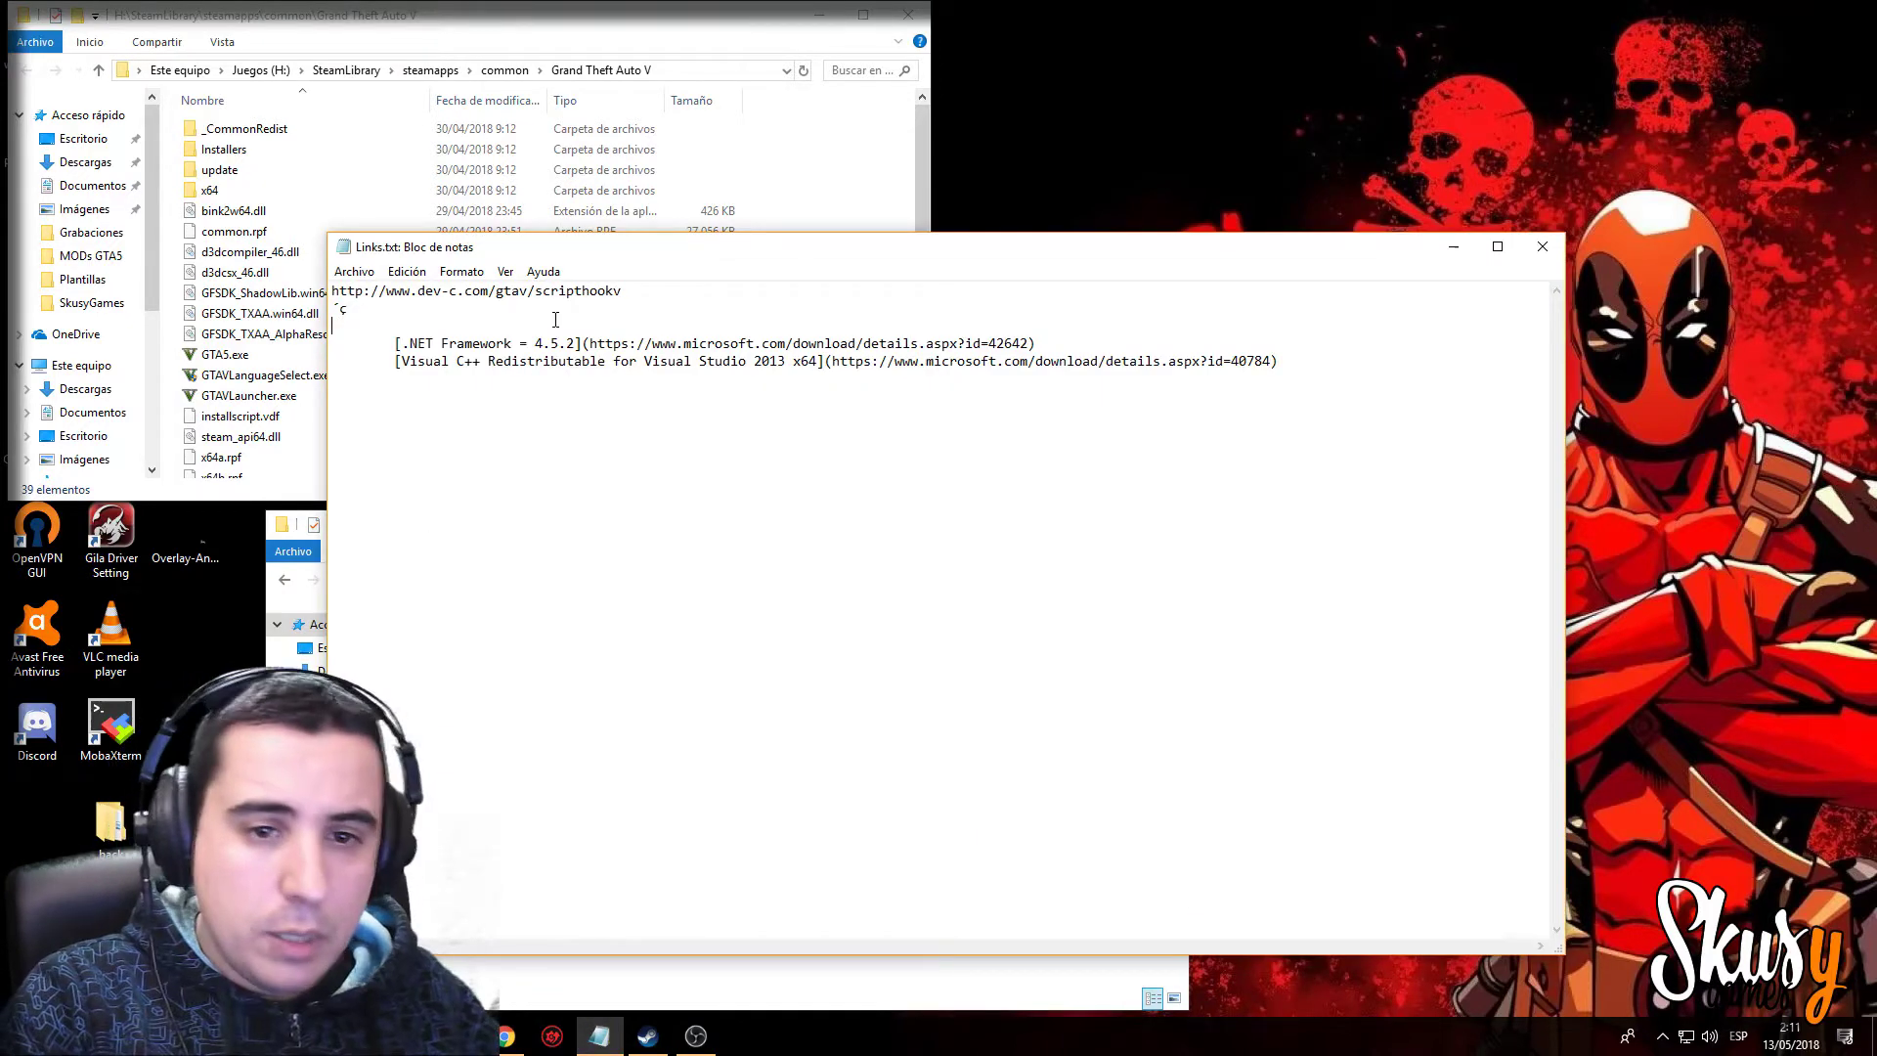
type("https://github.com/crosire/scripthookvdotnet/releases/tag/v2.9")
key("shift+Home")
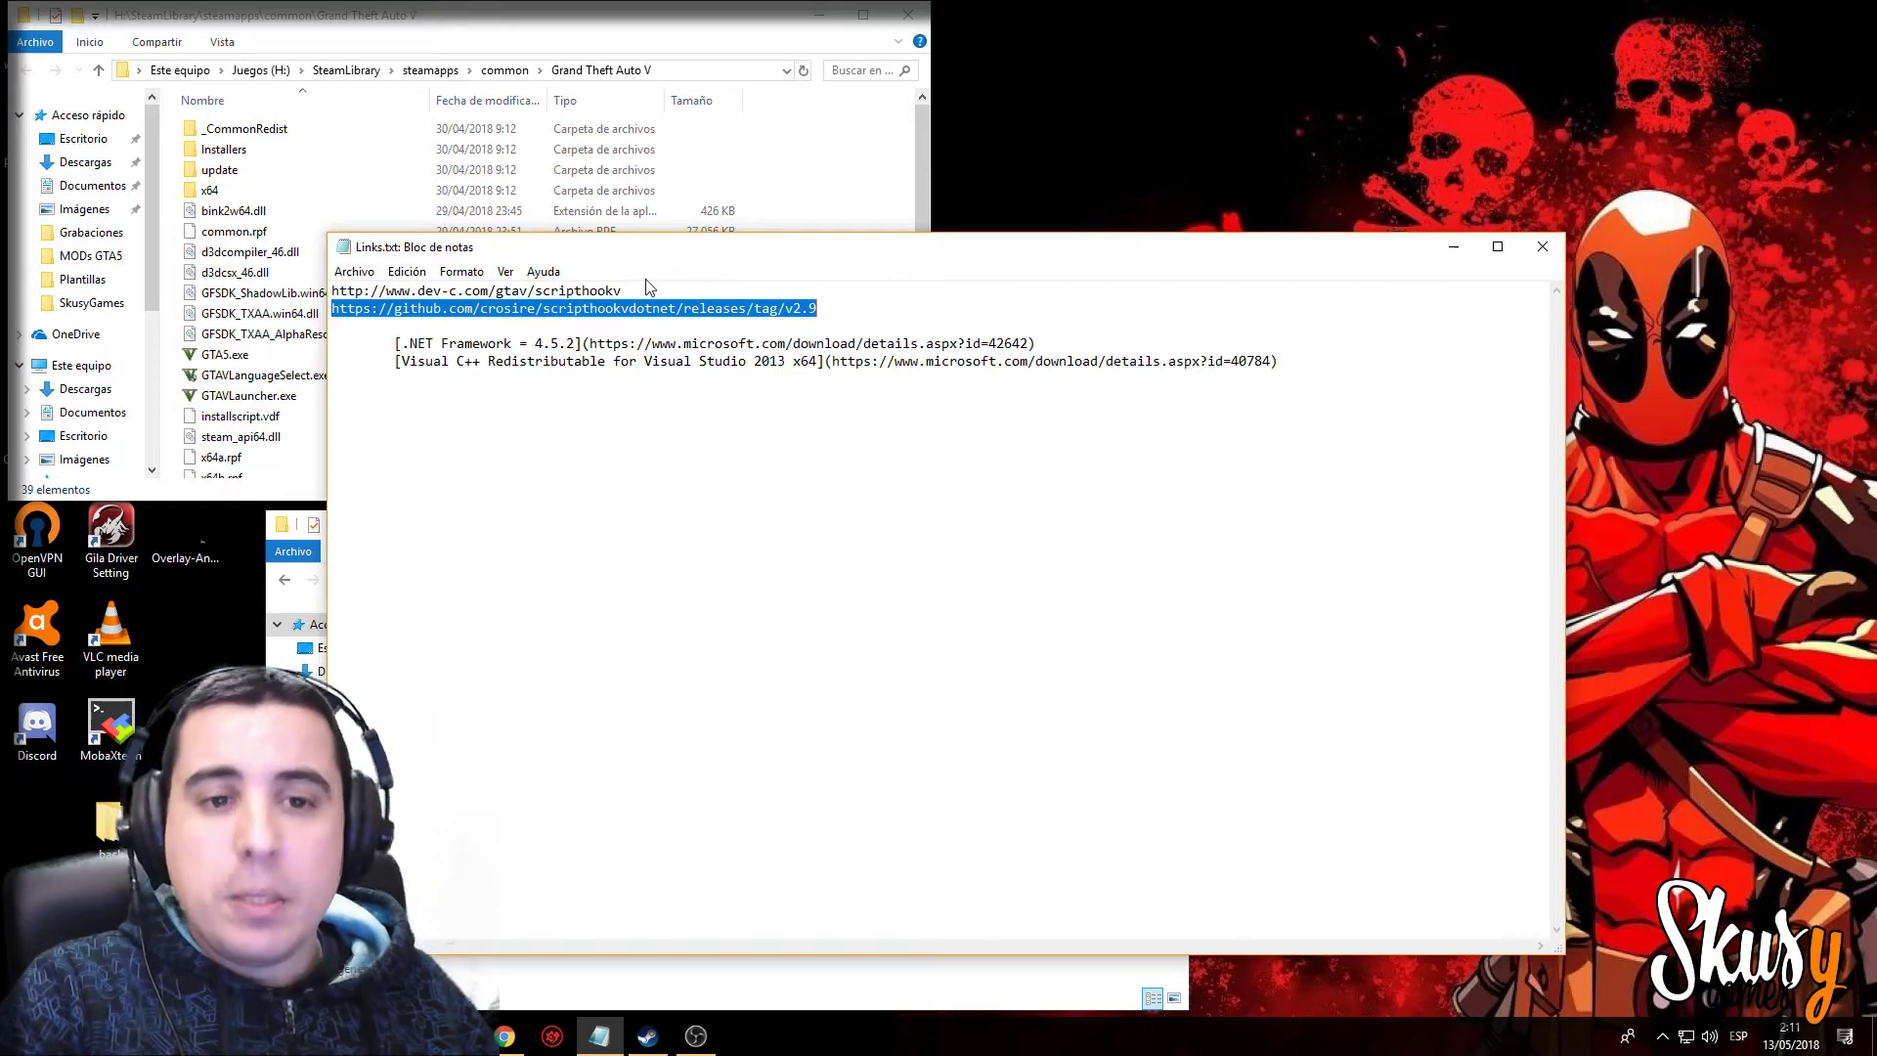
Examine the links for ScriptHookV, ScriptHookVDotNet, .NET Framework 4.5.2 and Visual C++ Redistributable 2013 x64, and minimize the notes.
left_click_drag(626, 291, 513, 291)
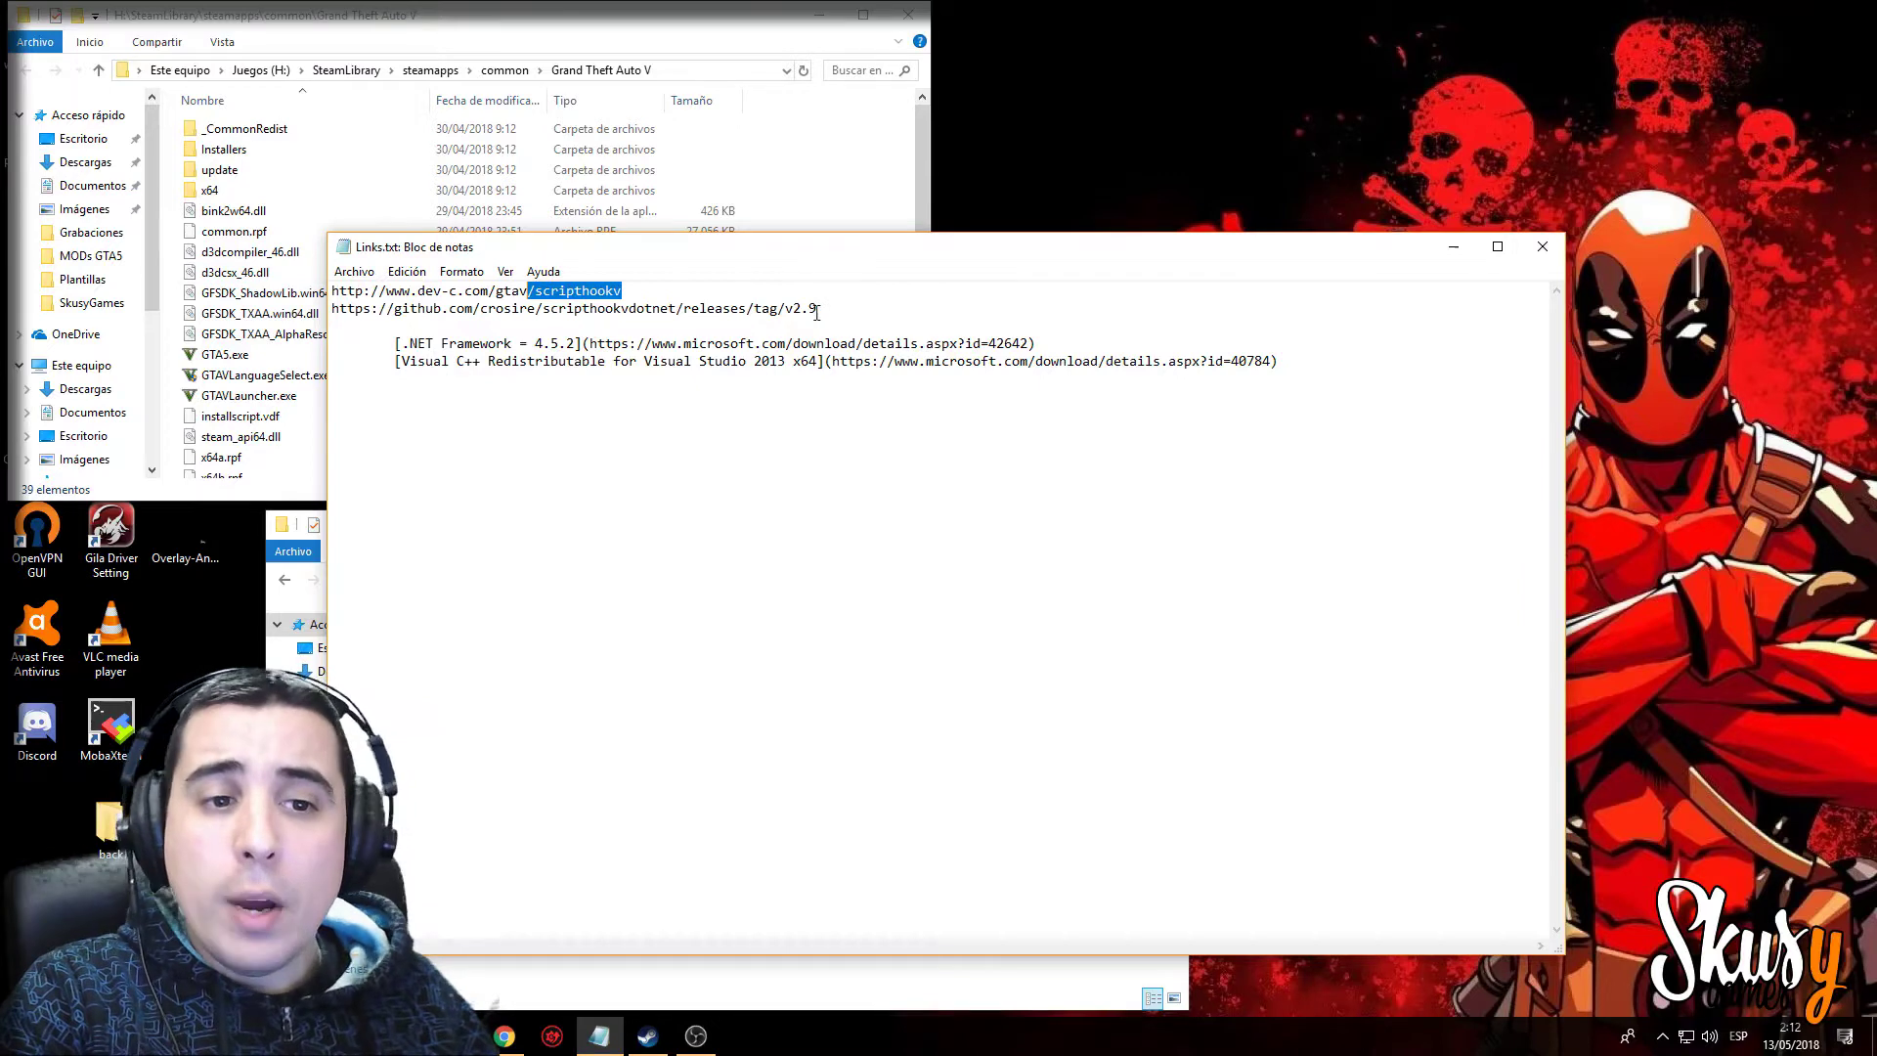
left_click(816, 309)
left_click(343, 310, "shift")
left_click(333, 309, "shift")
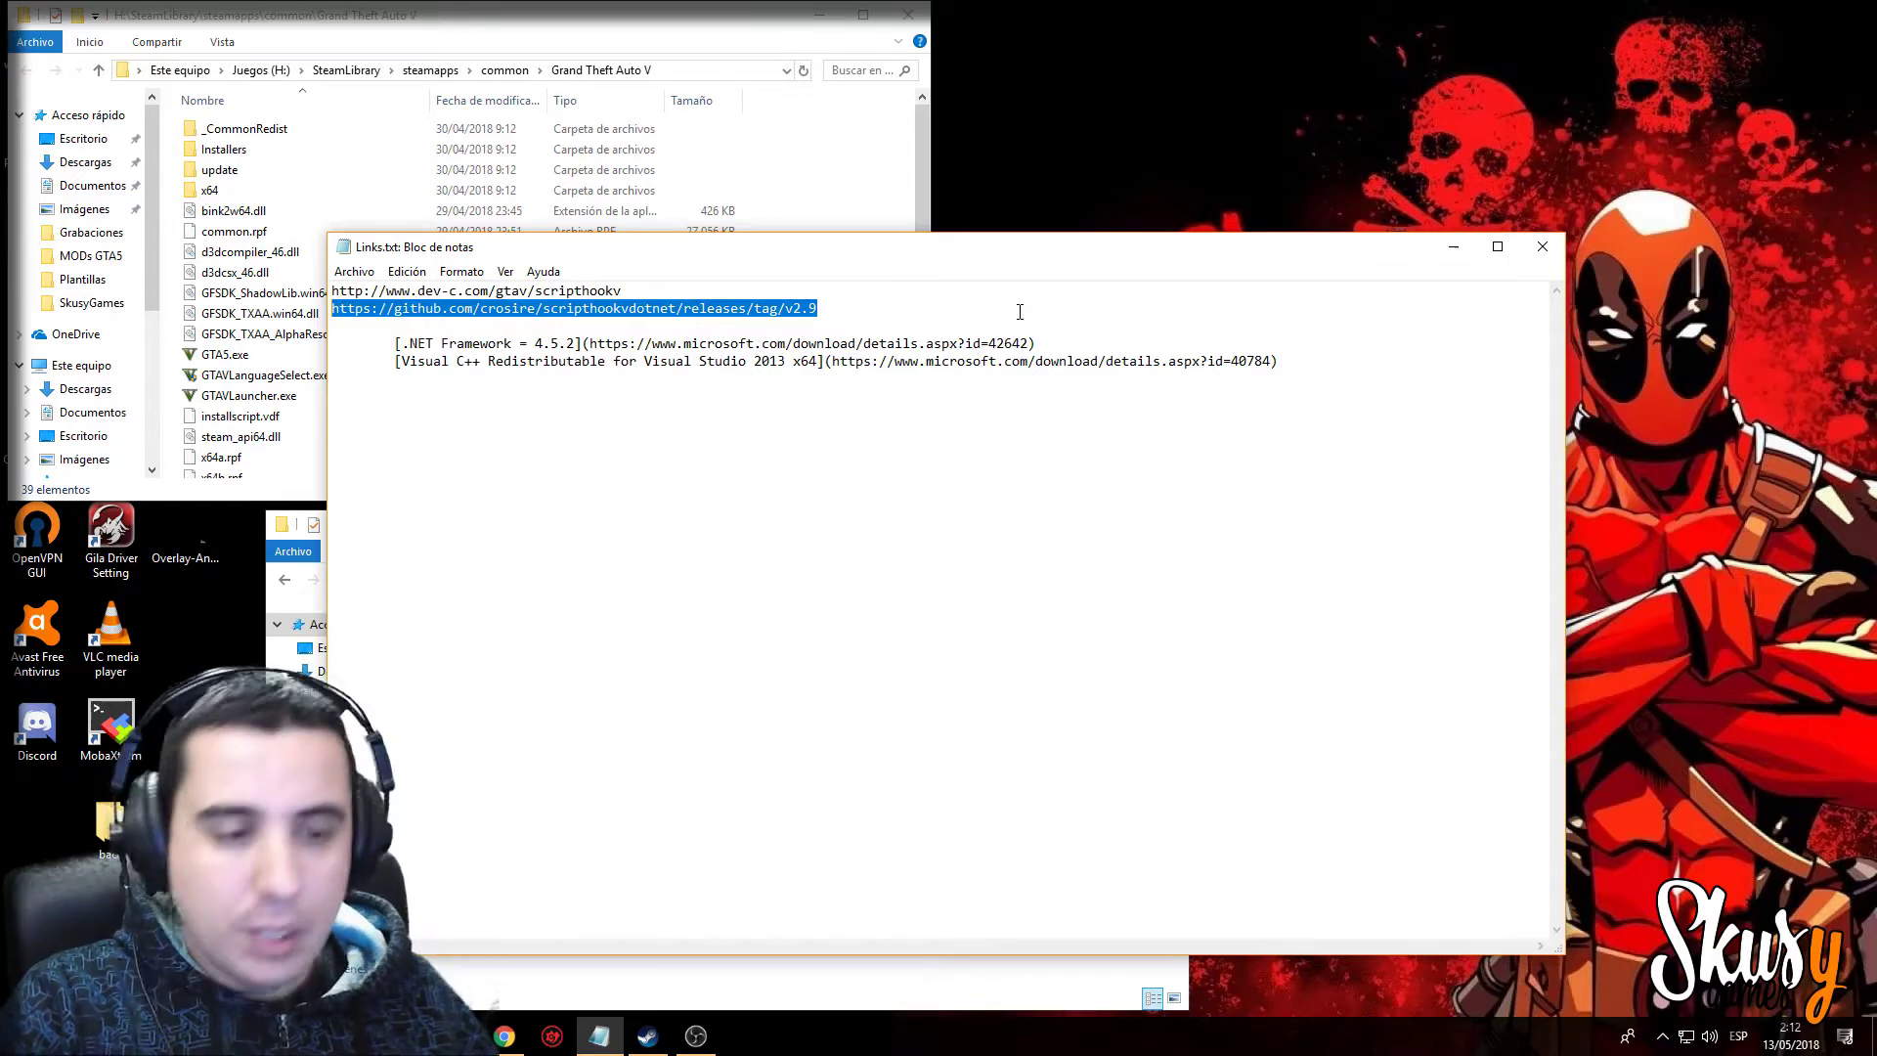
left_click(1038, 341)
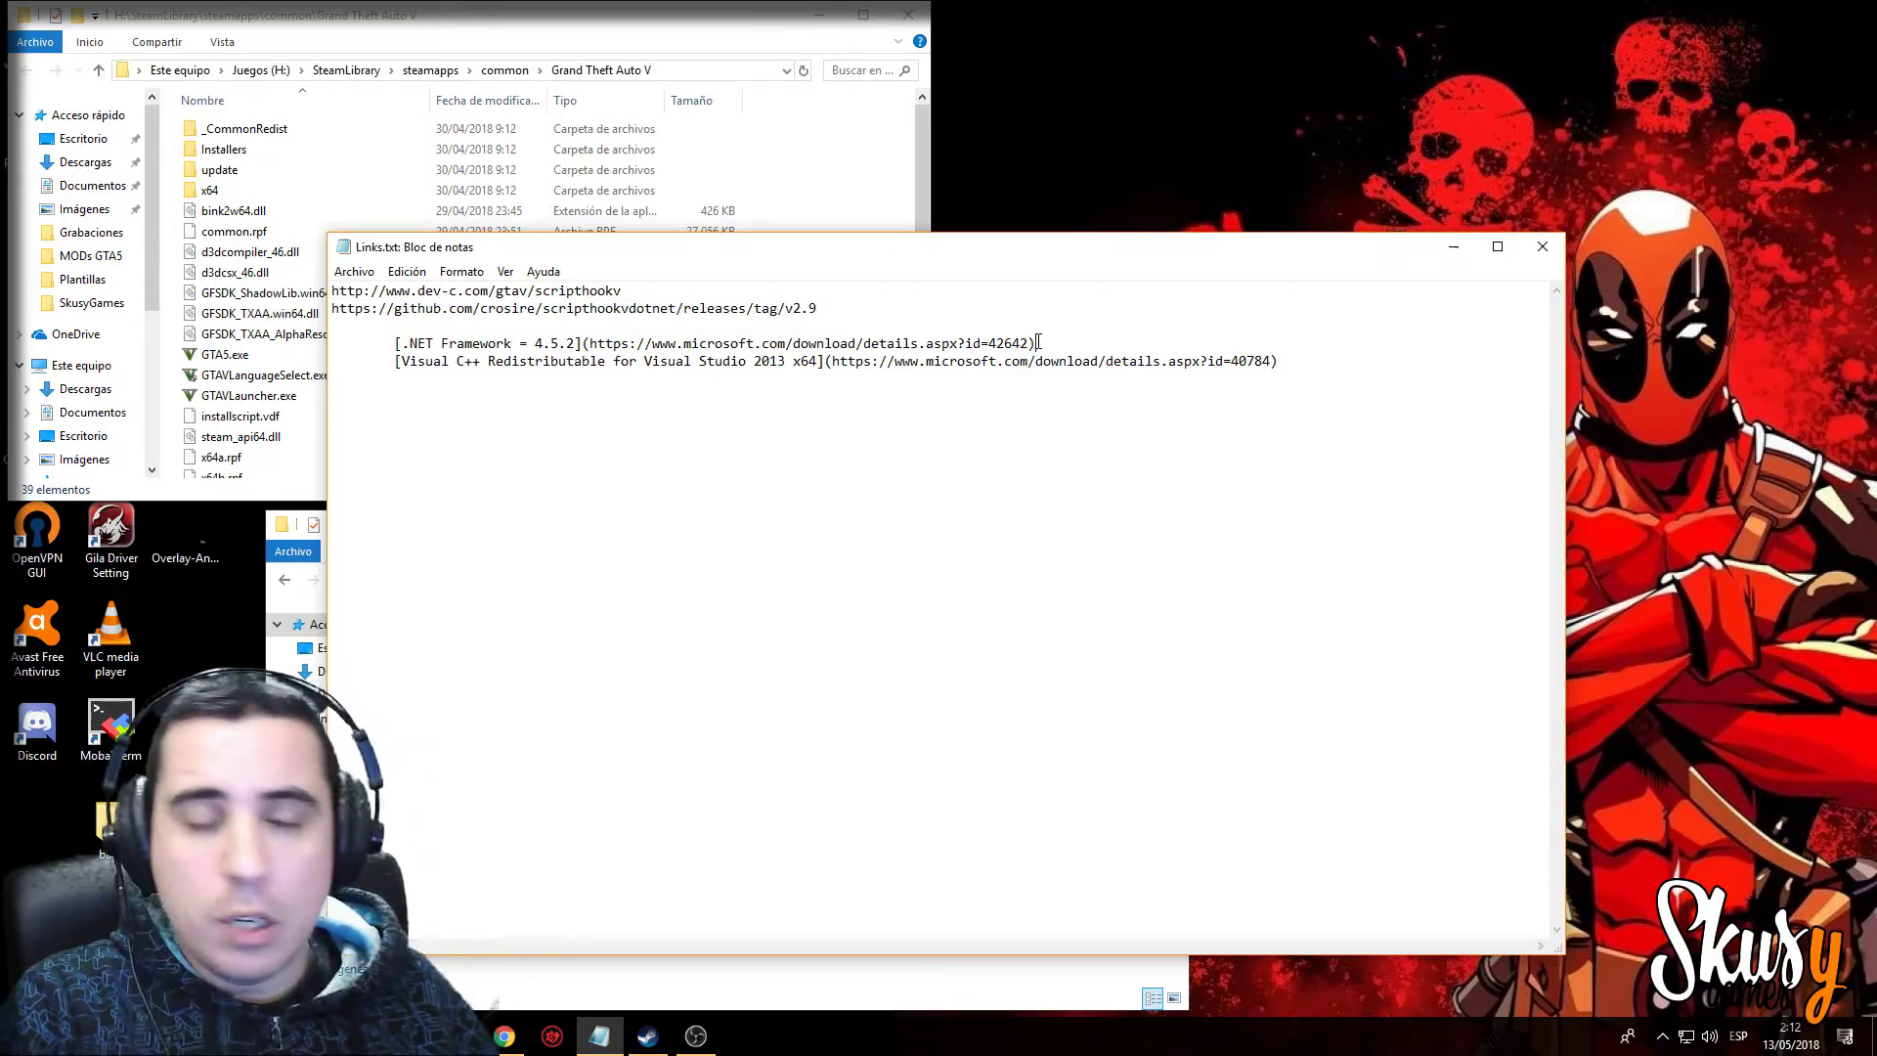
left_click_drag(332, 361, 384, 343)
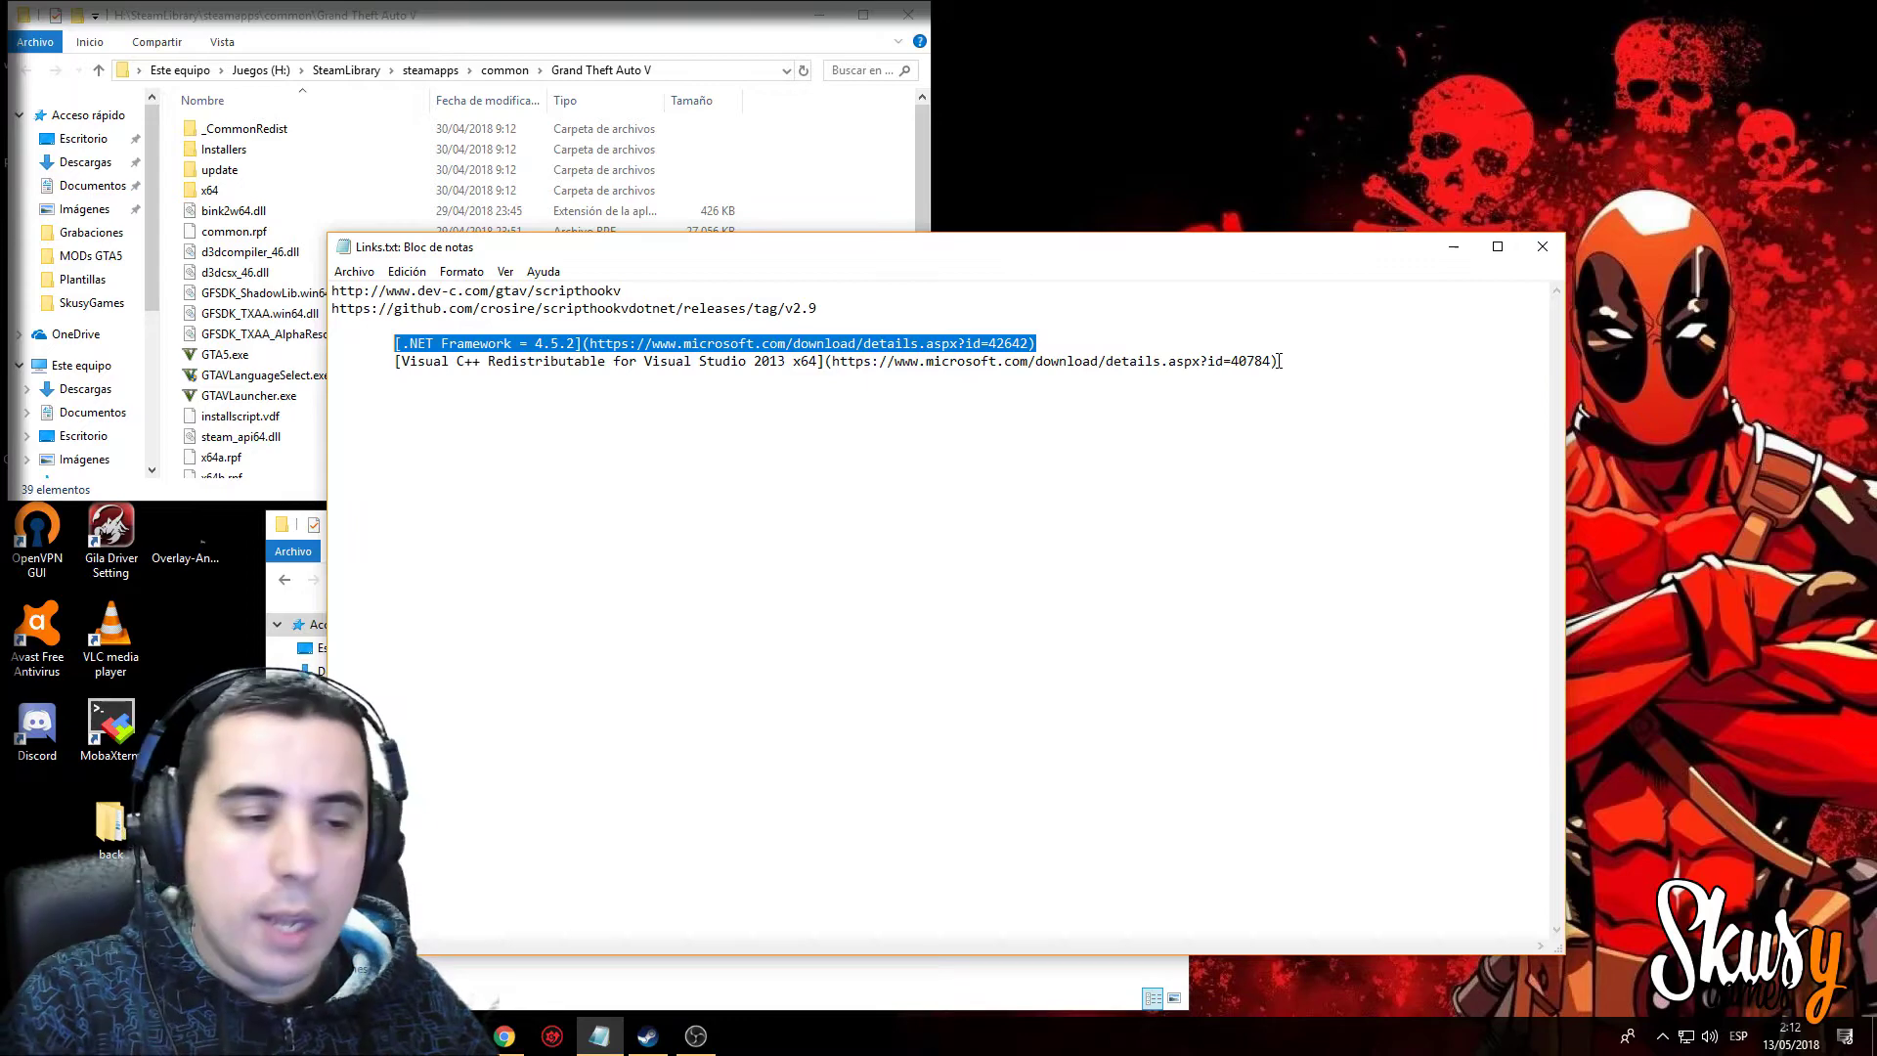
left_click_drag(1280, 361, 497, 359)
left_click(395, 361)
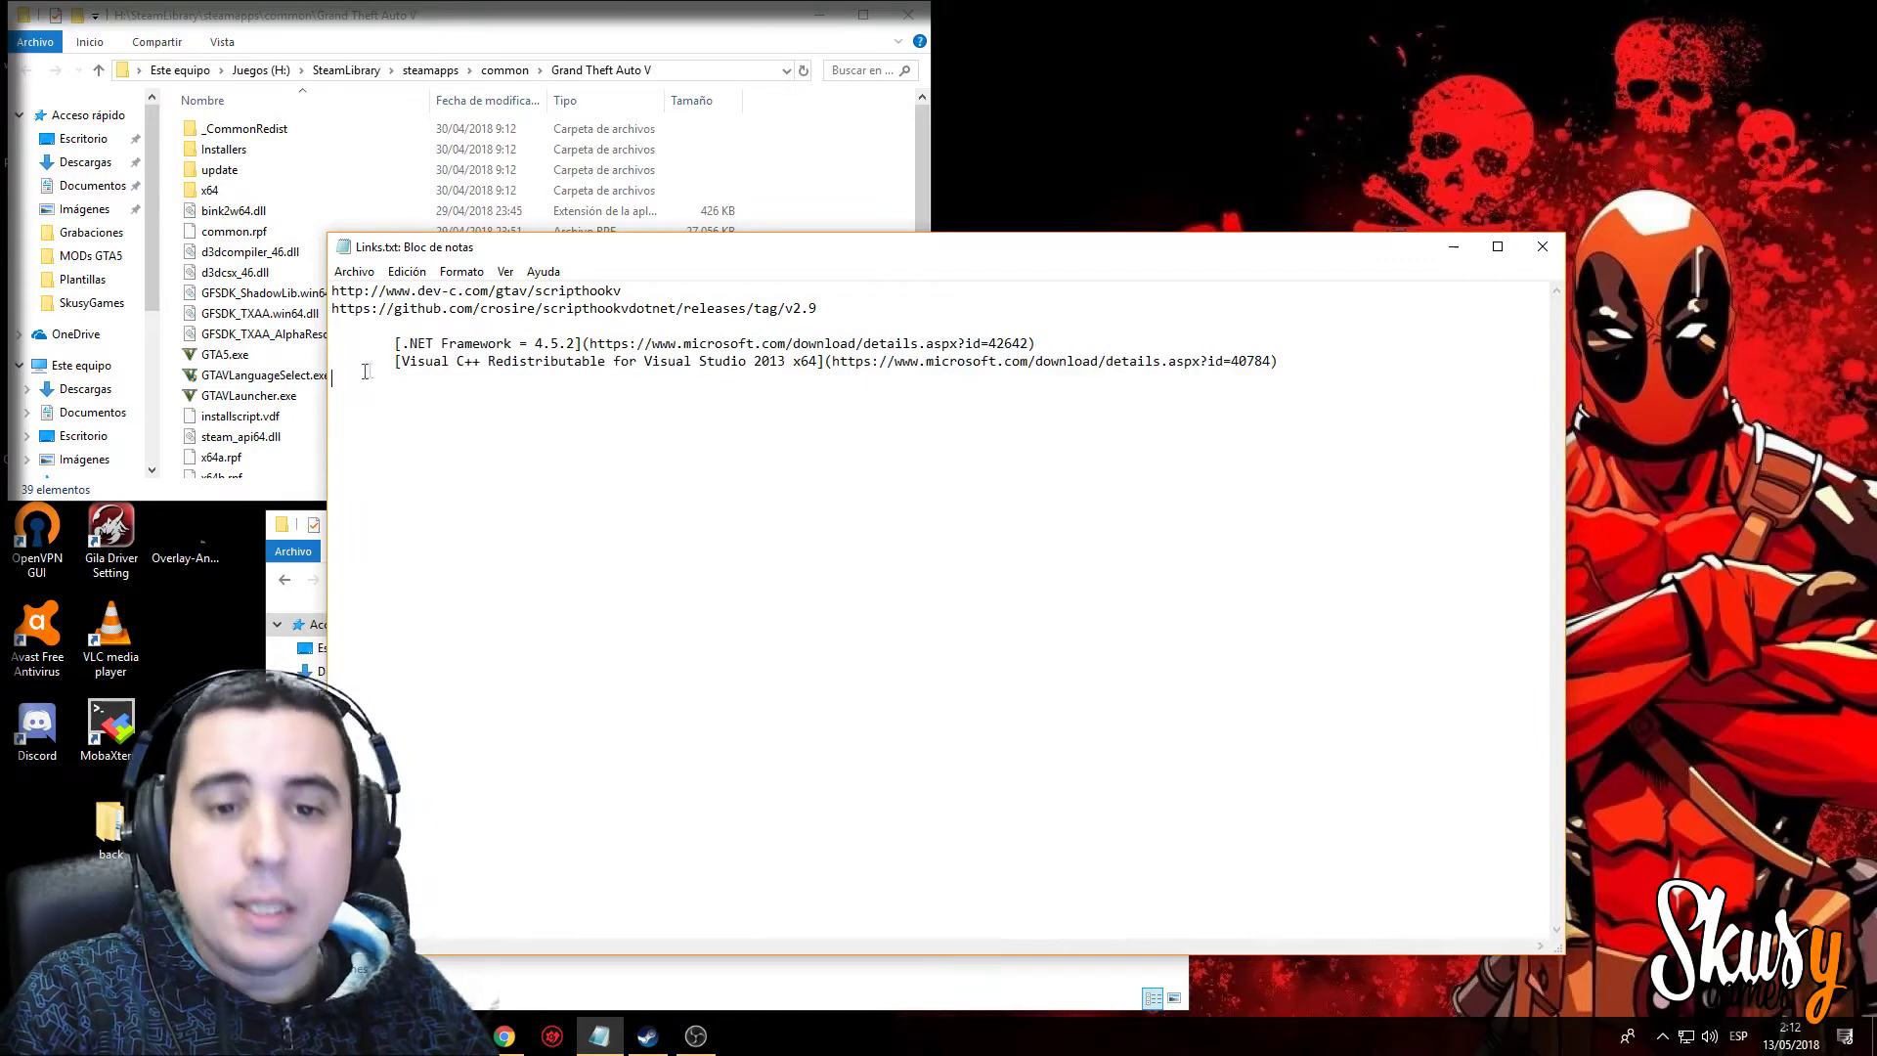
key("shift+End")
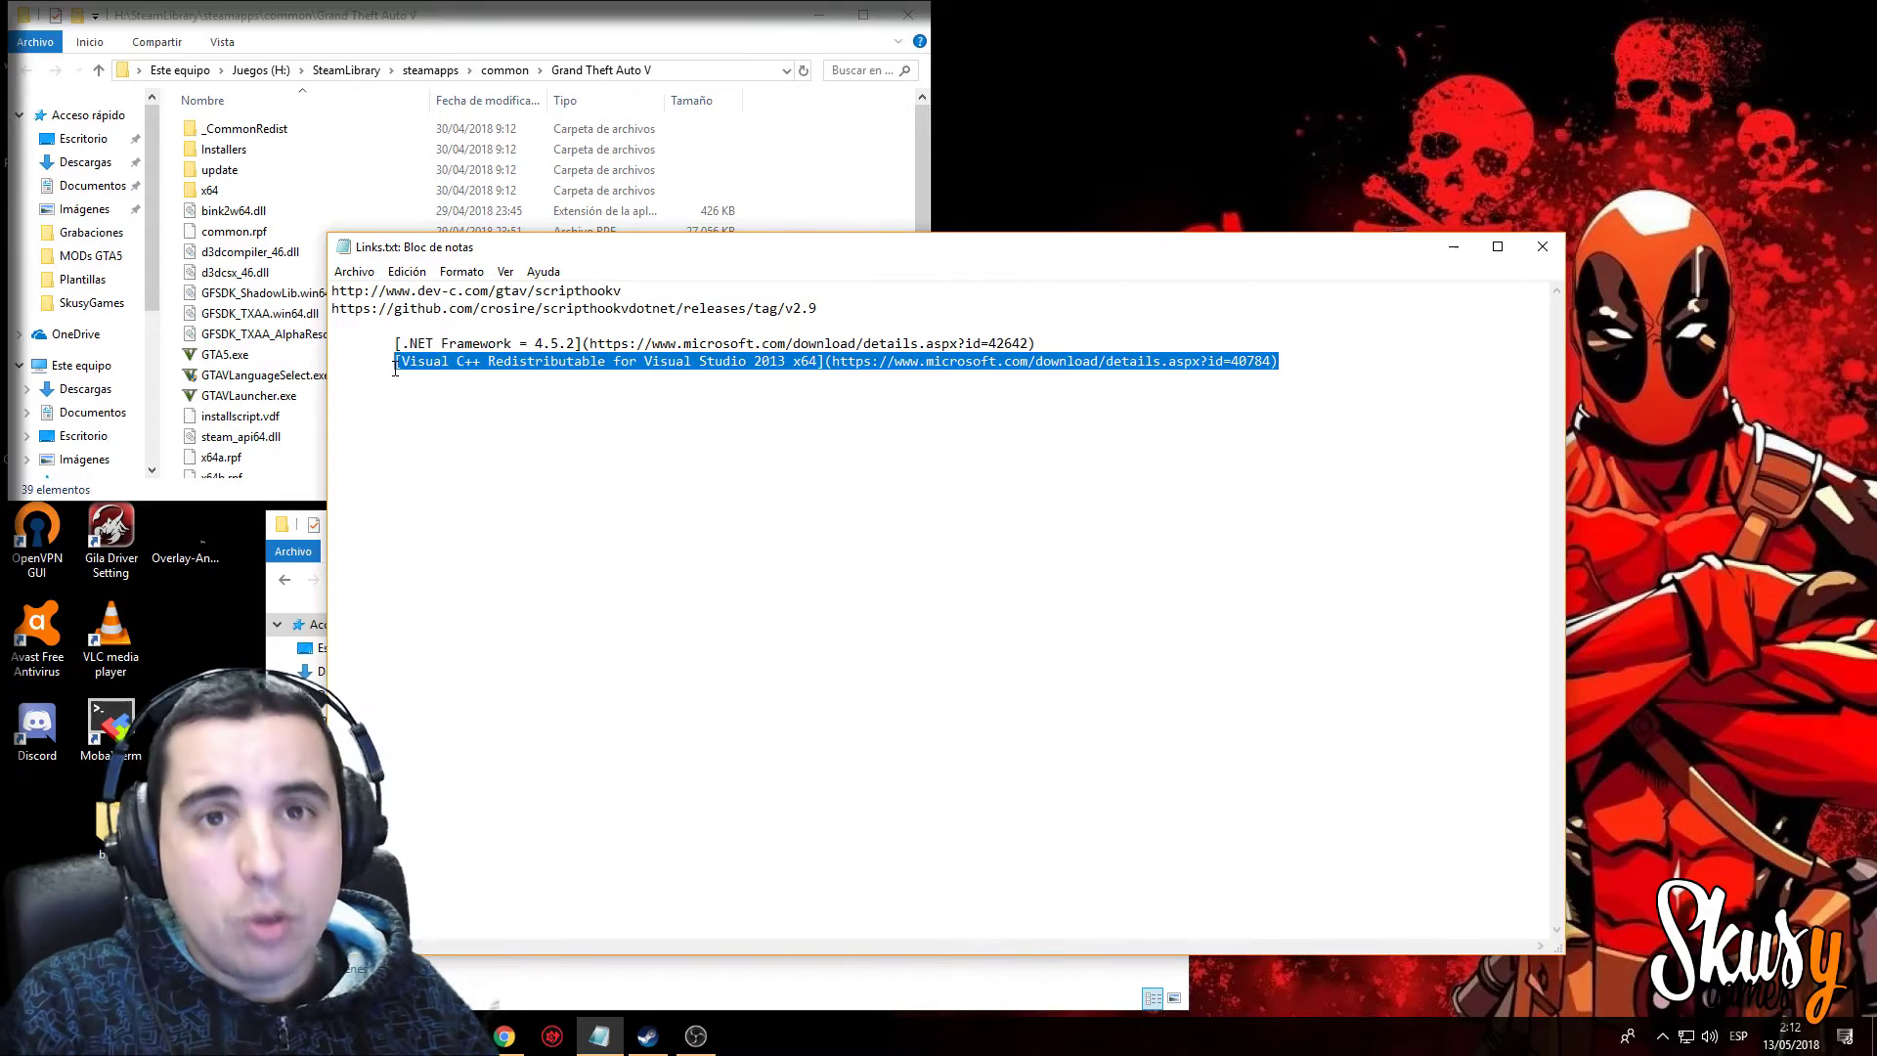
left_click(830, 309)
left_click(334, 309, "shift")
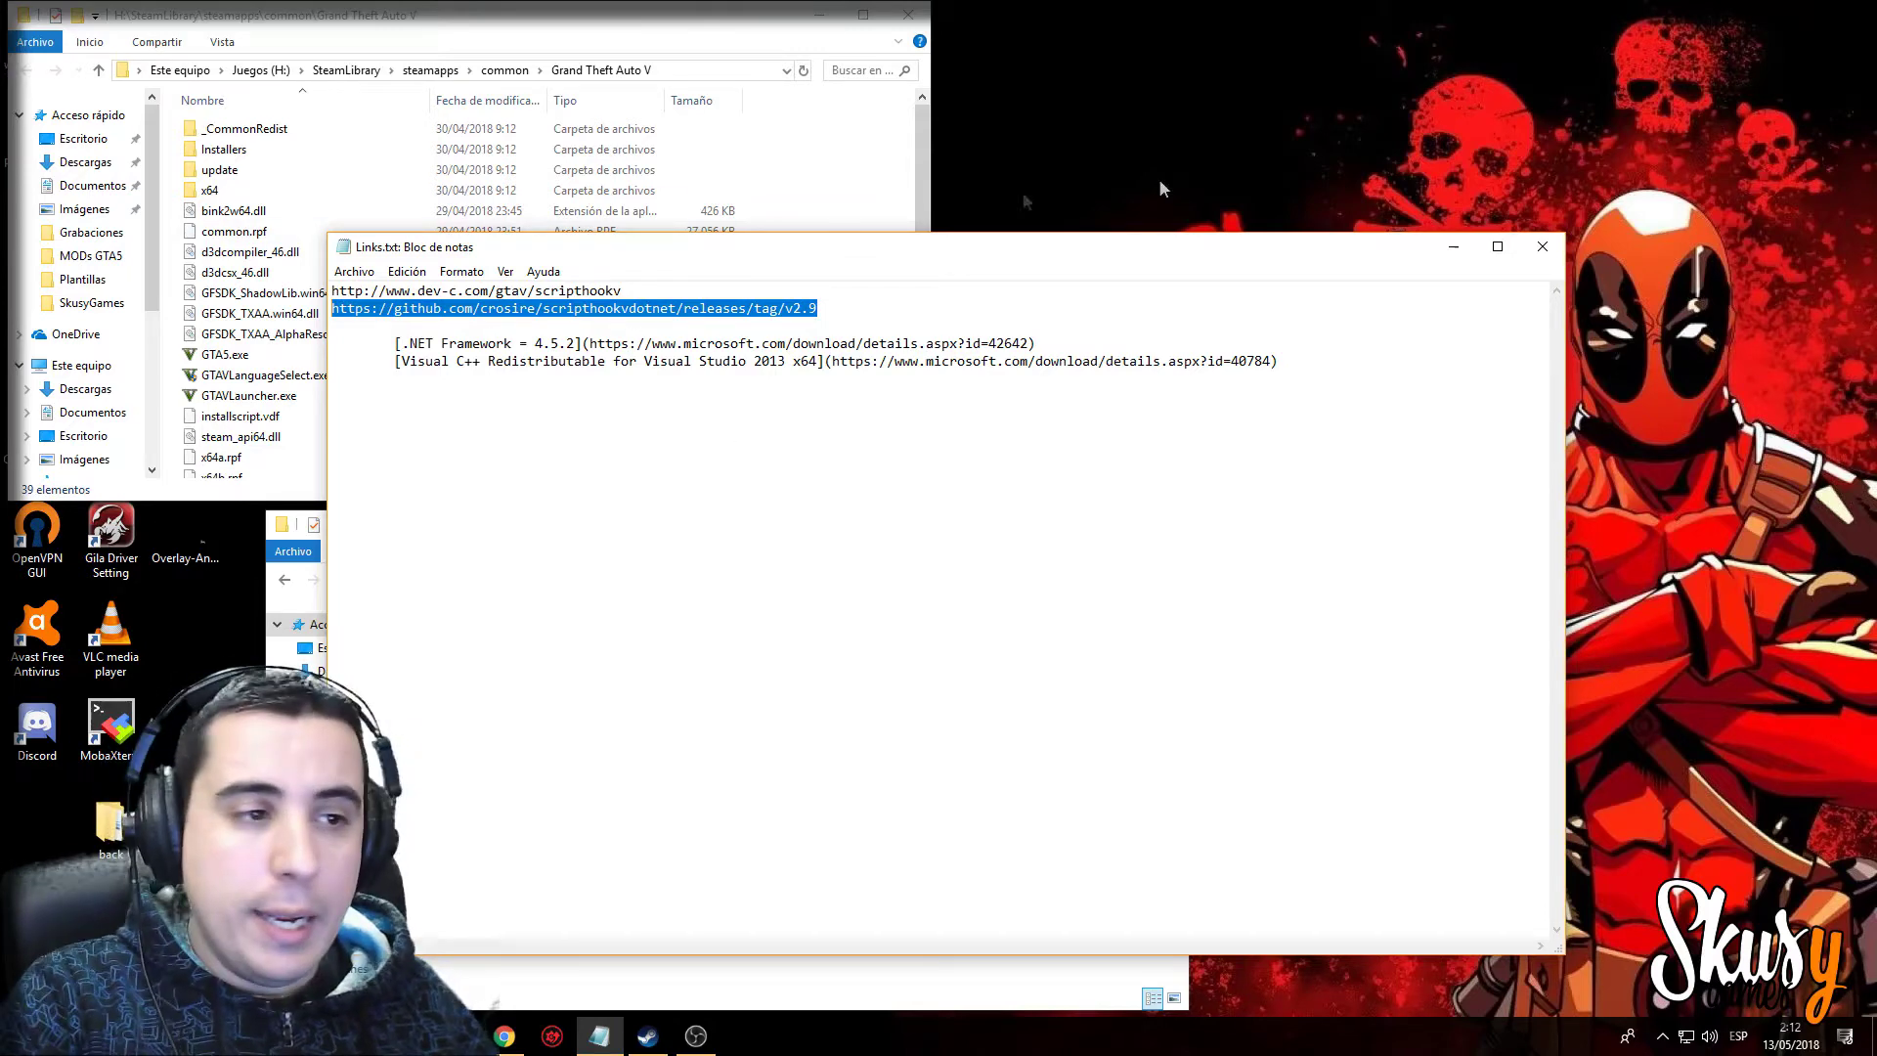
left_click(1466, 253)
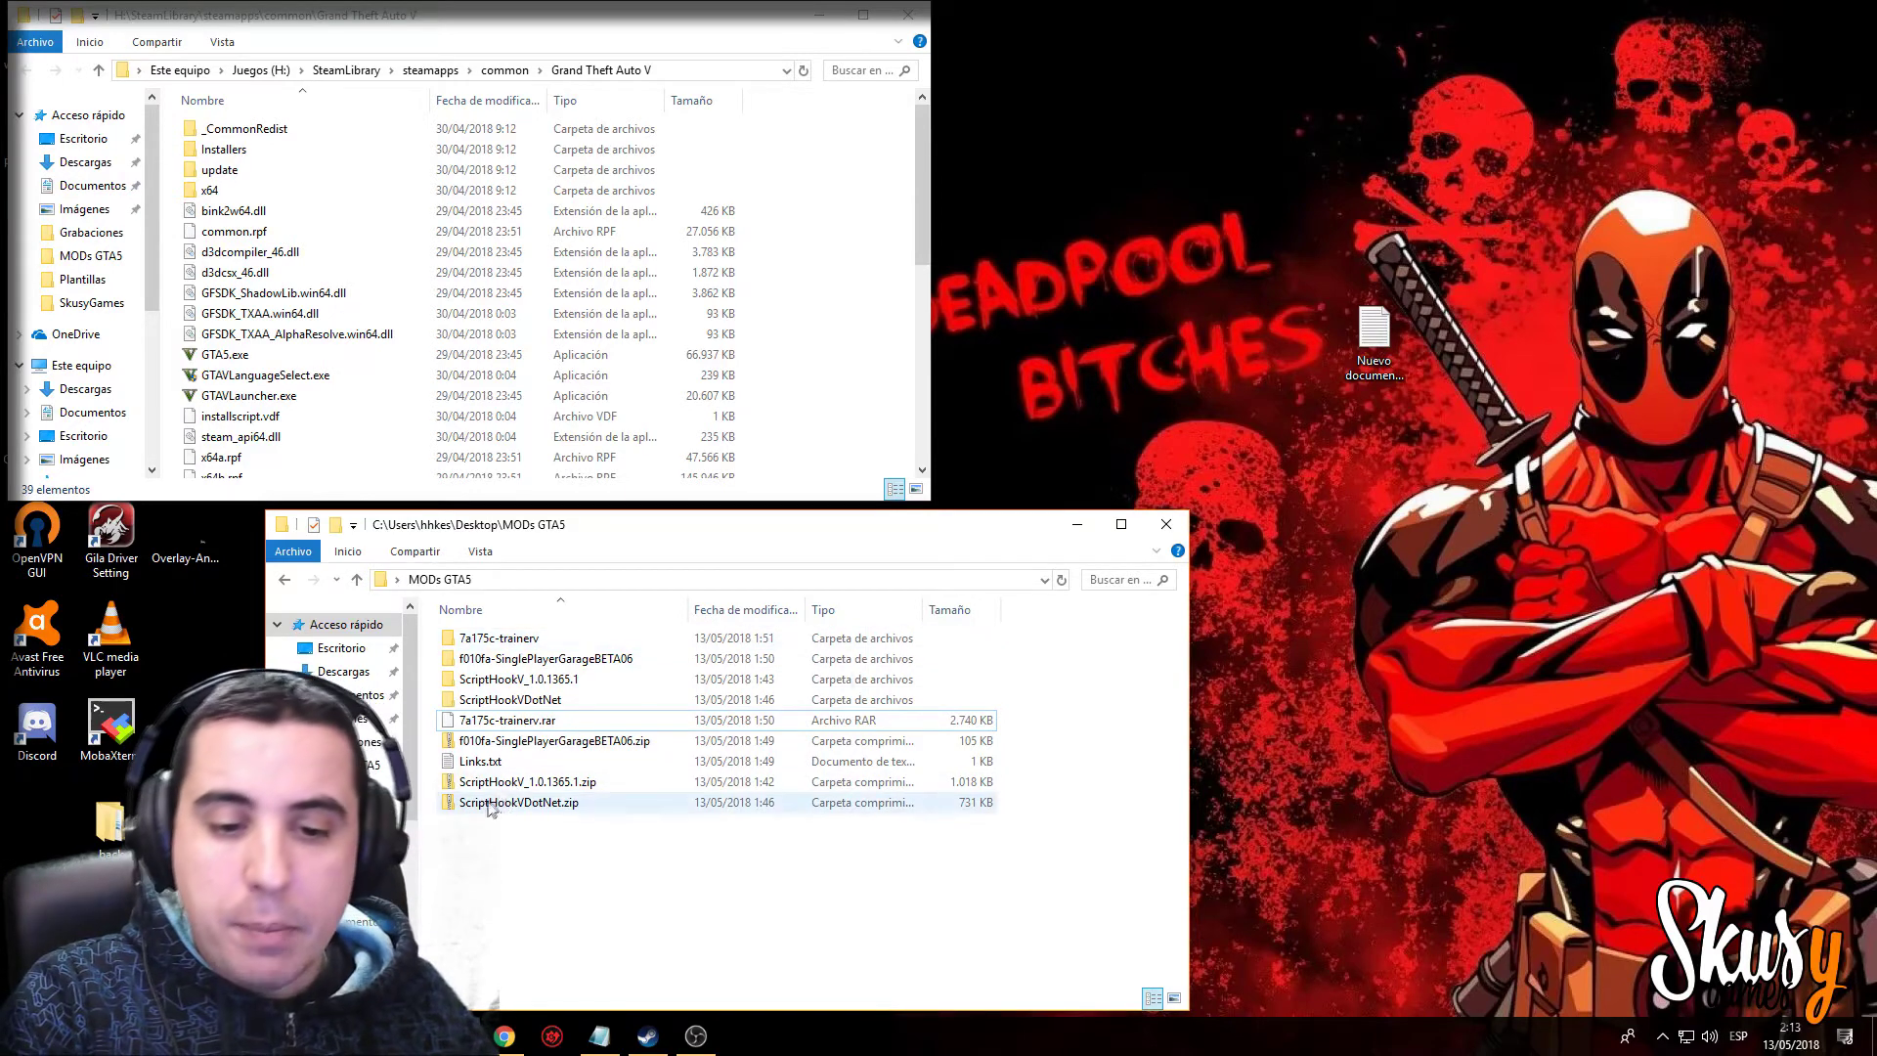
Review the four extracted mod folders in MODs GTA5: ScriptHookV, ScriptHookVDotNet, the trainer and SinglePlayerGarage.
left_click(501, 682)
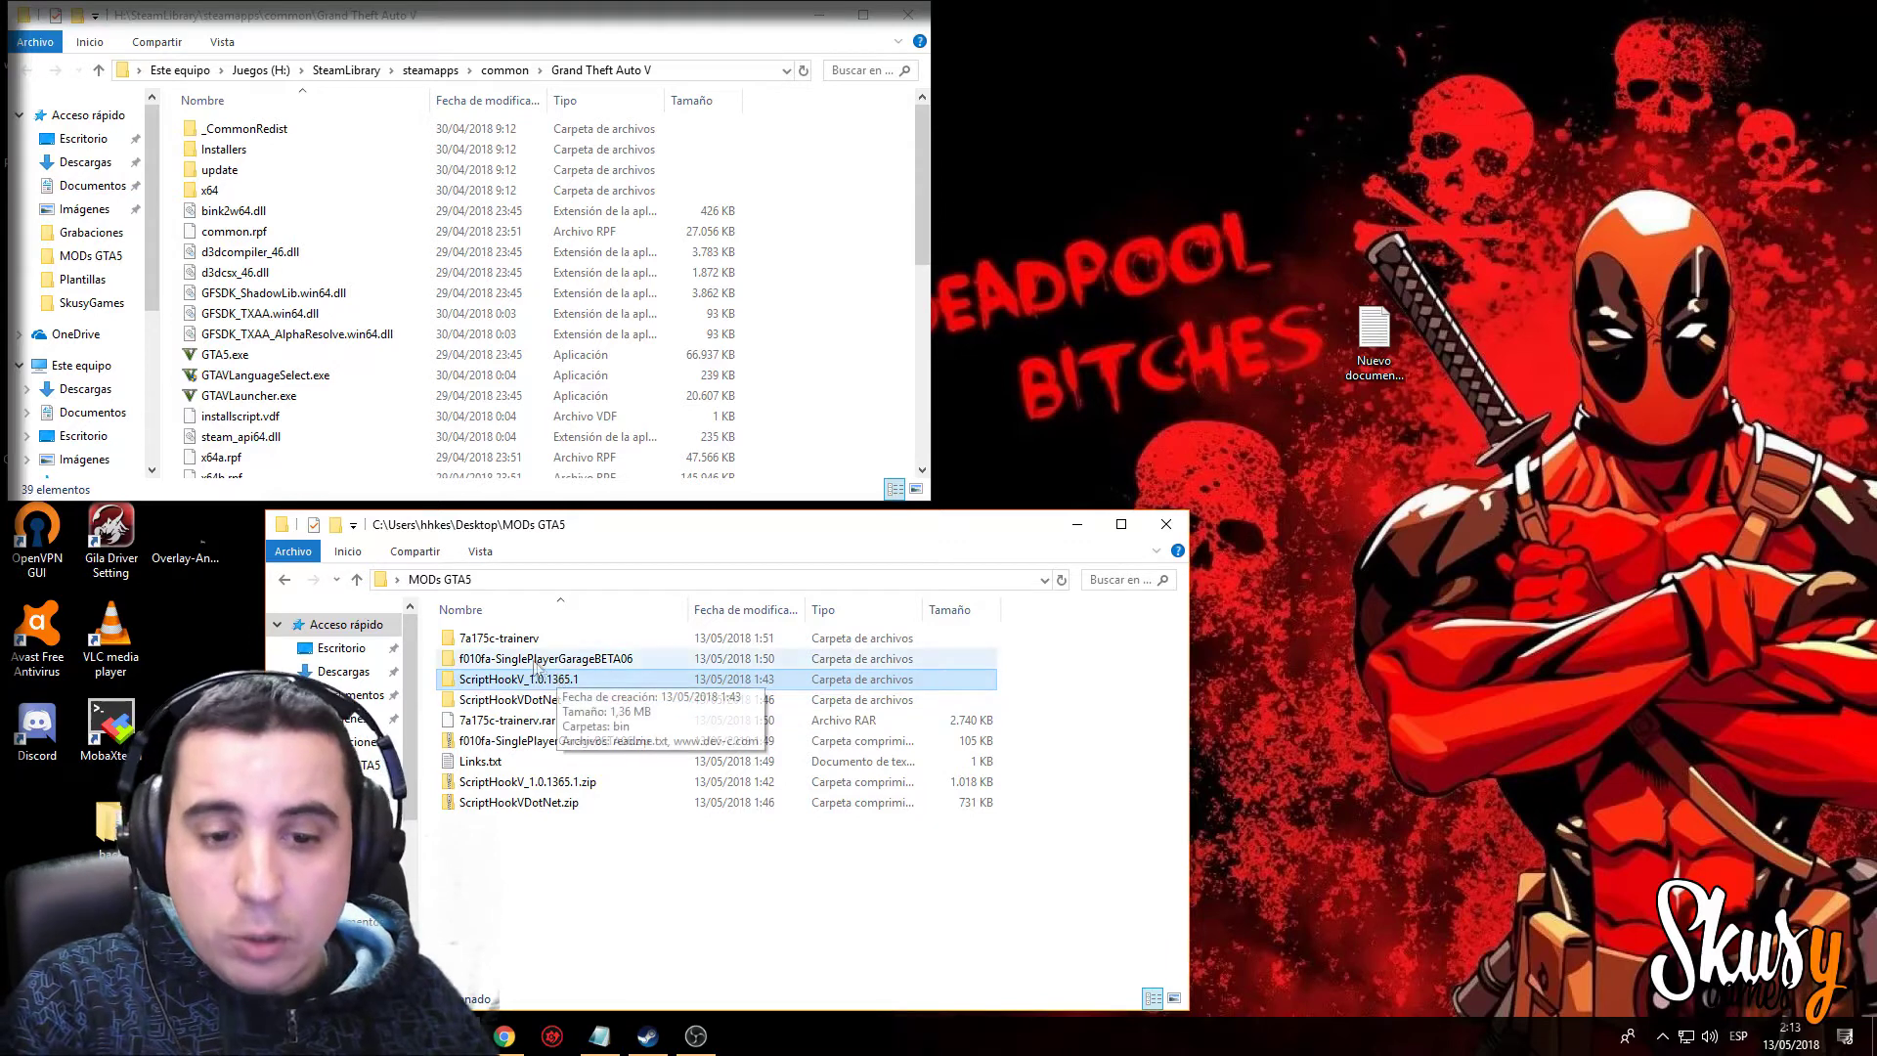
left_click(507, 704)
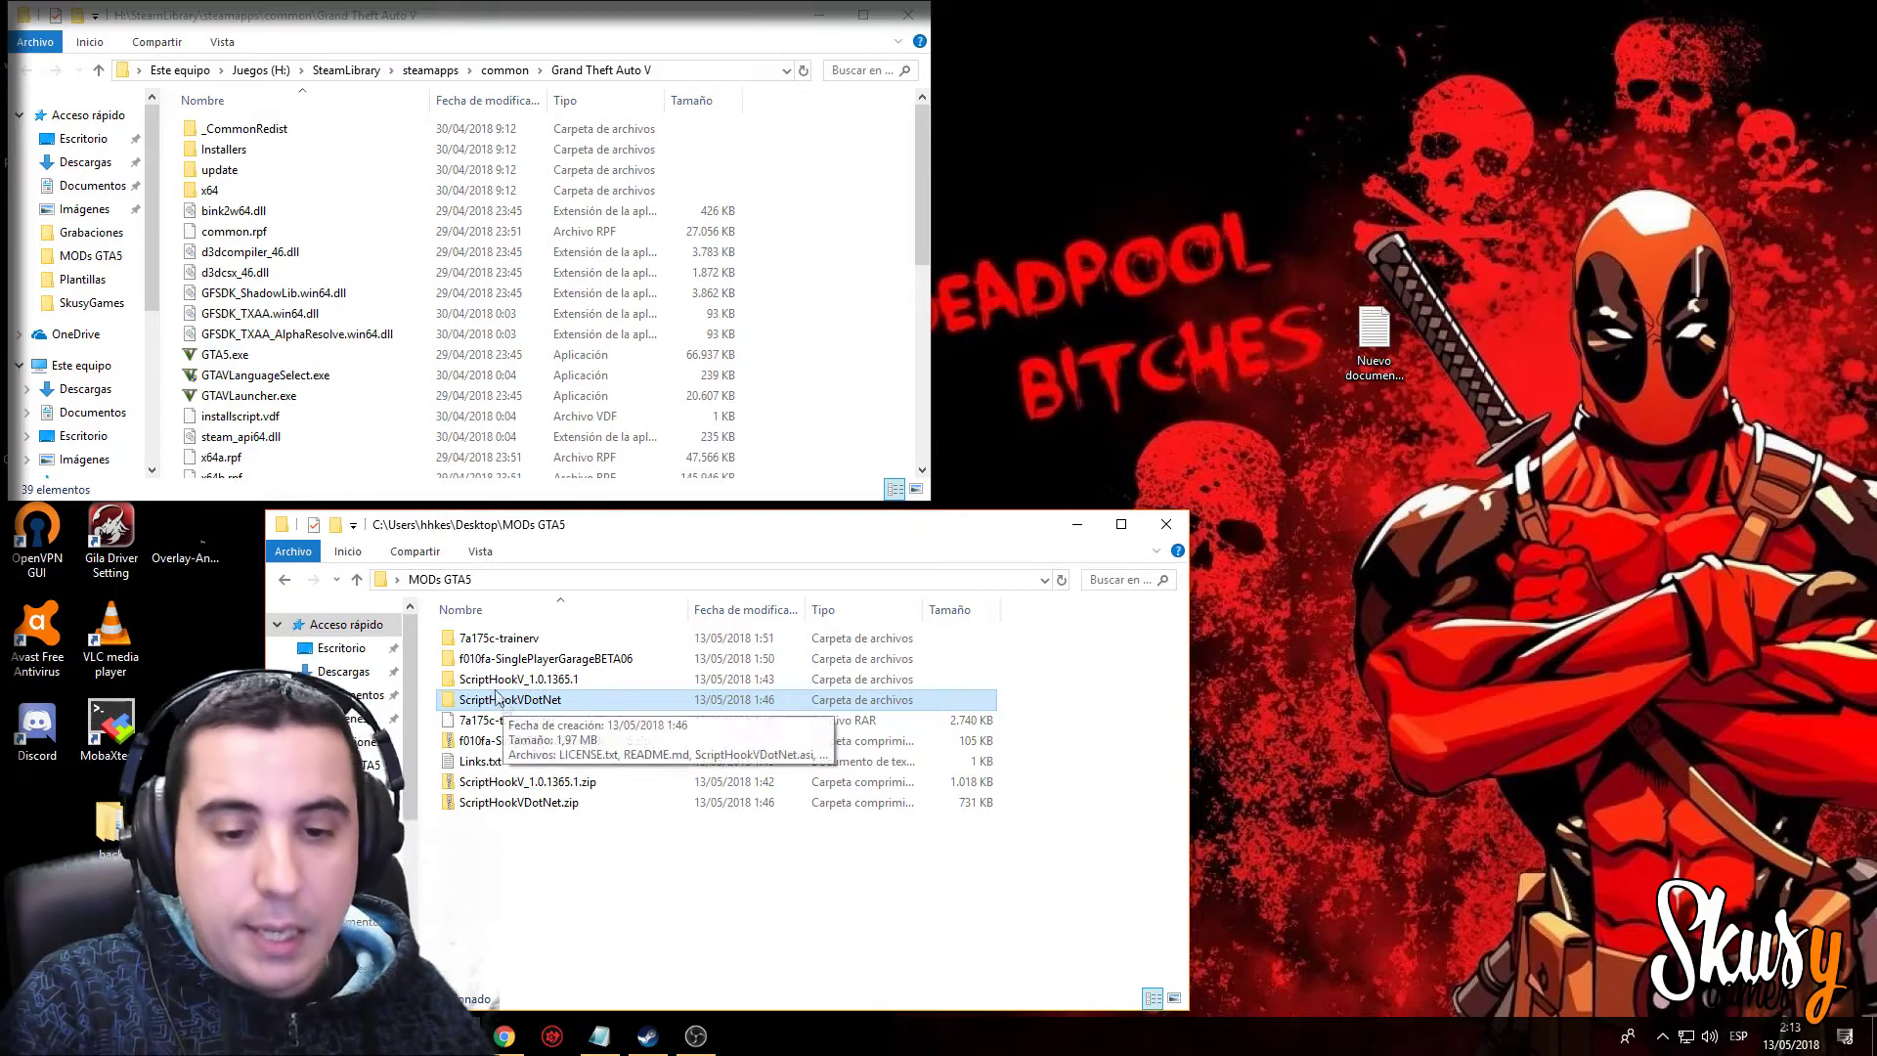
left_click(509, 658)
left_click(509, 646)
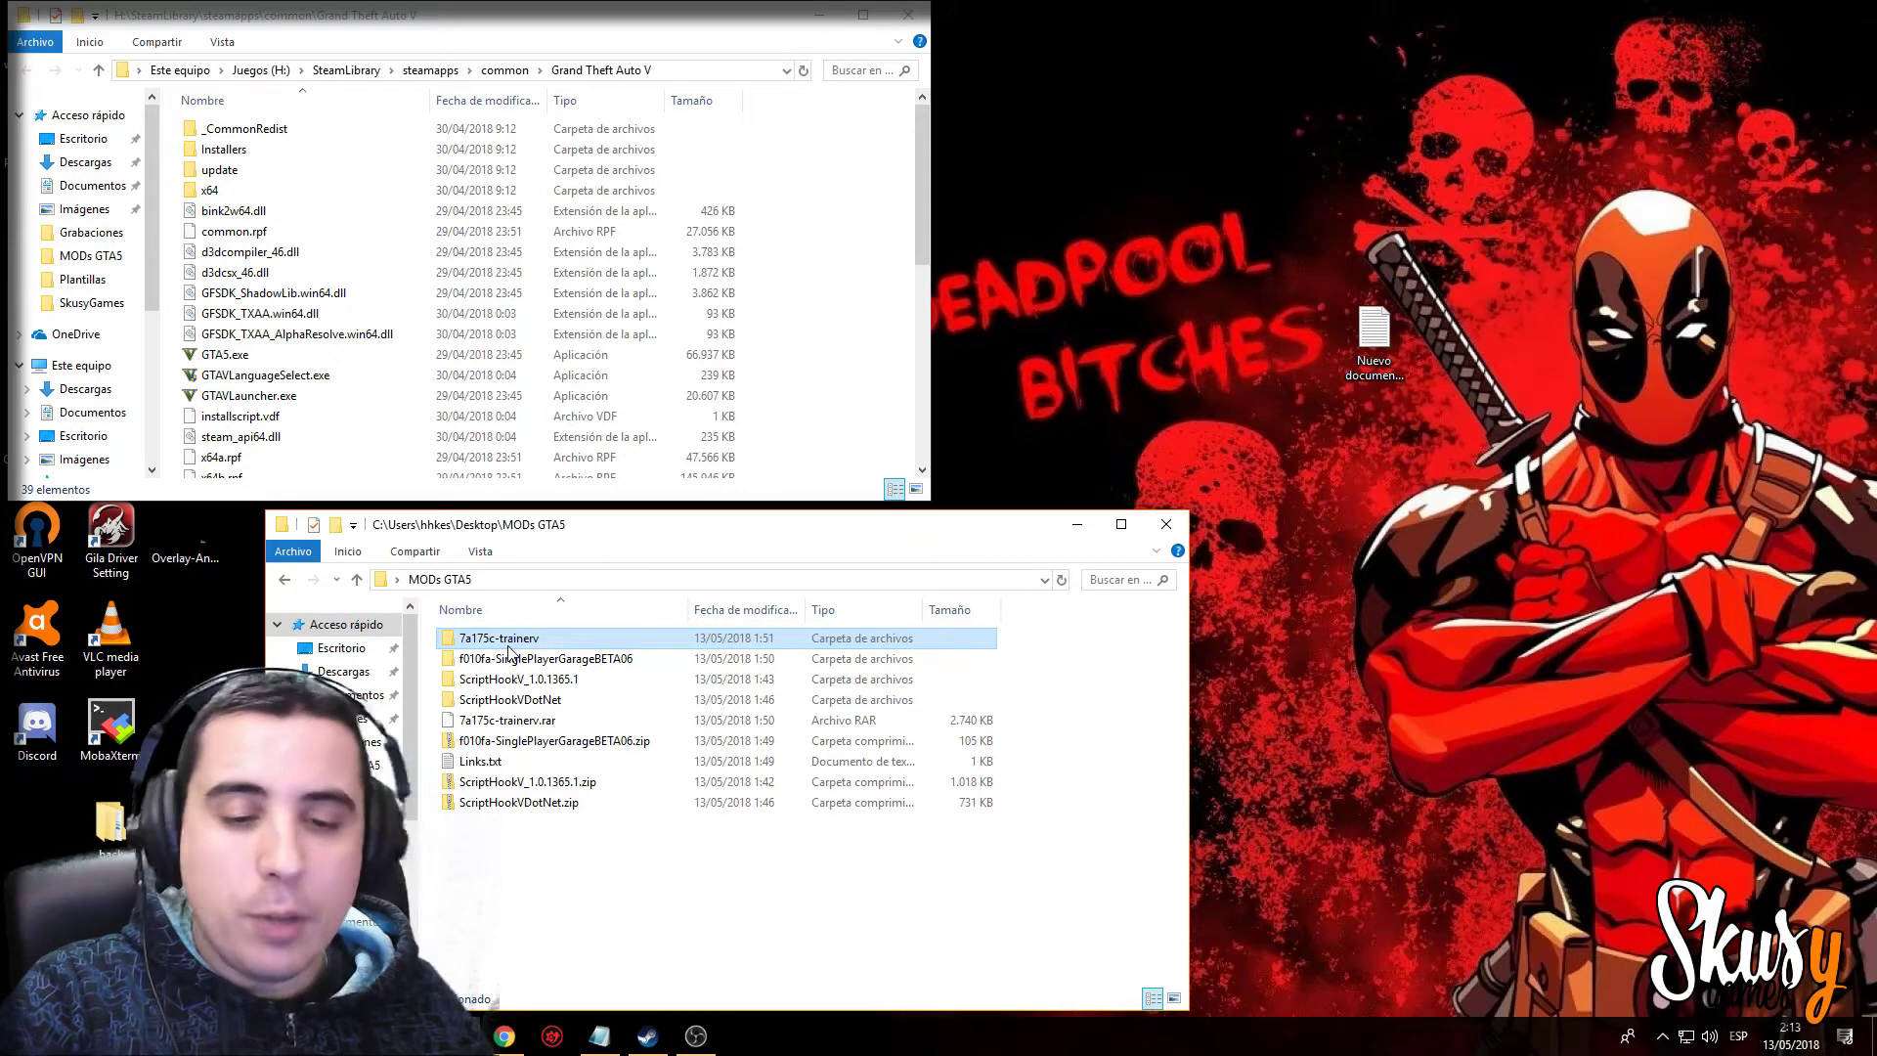
left_click(552, 664)
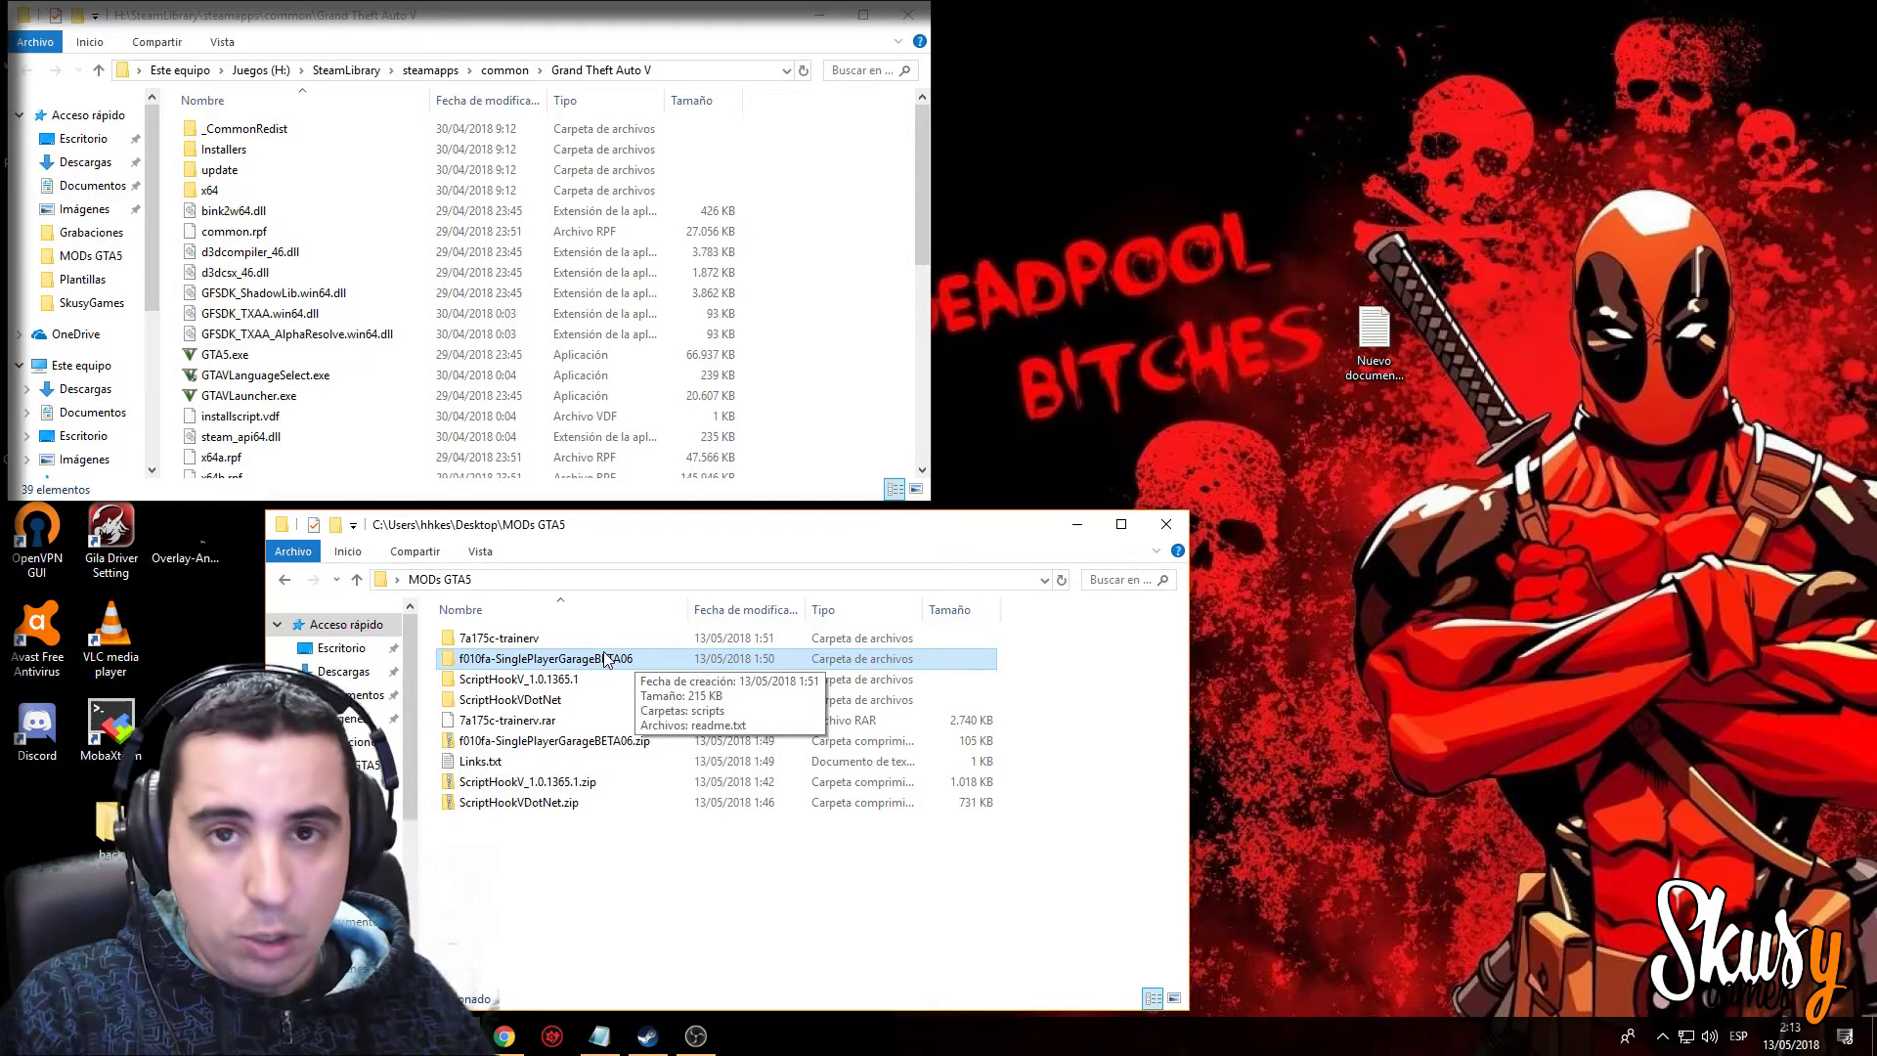
Copy dinput8.dll and ScriptHookV.dll from the ScriptHookV_1.0.1365.1 bin folder into the Grand Theft Auto V folder.
double_click(507, 682)
double_click(480, 637)
left_click(562, 640)
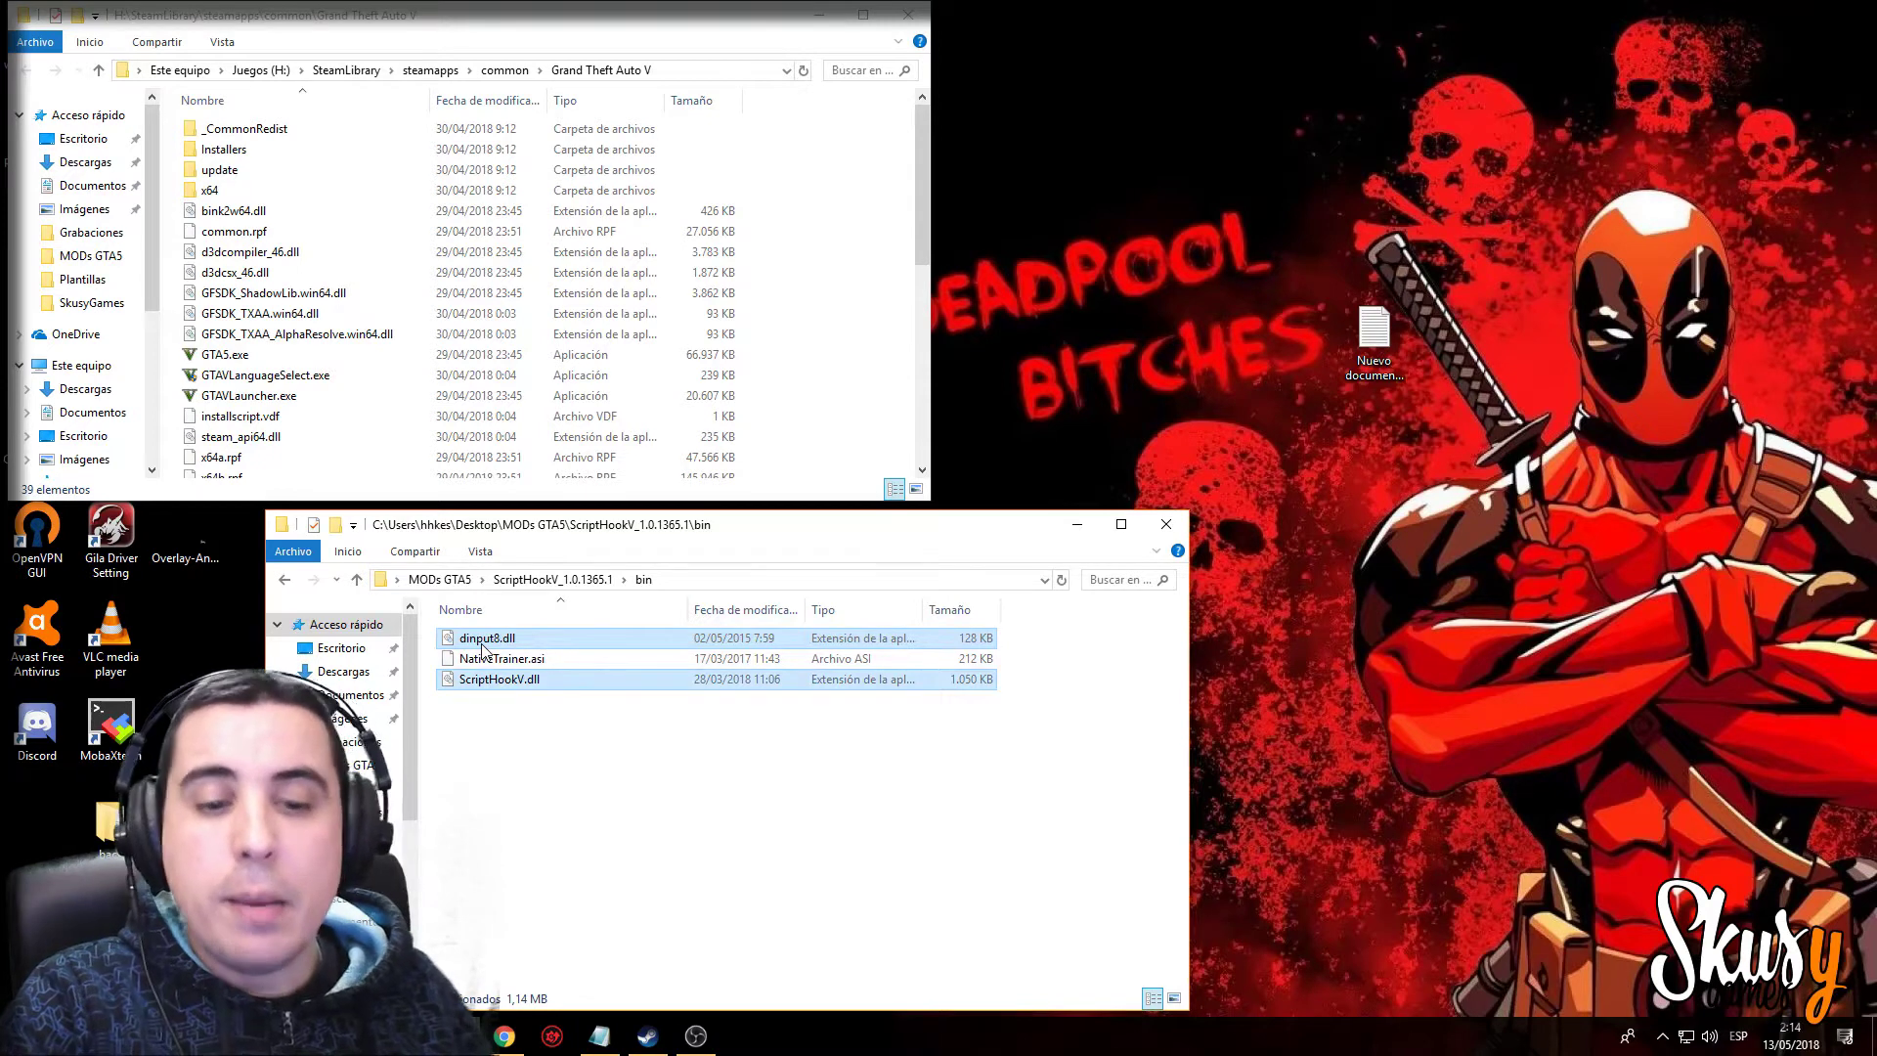
left_click_drag(482, 648, 822, 385)
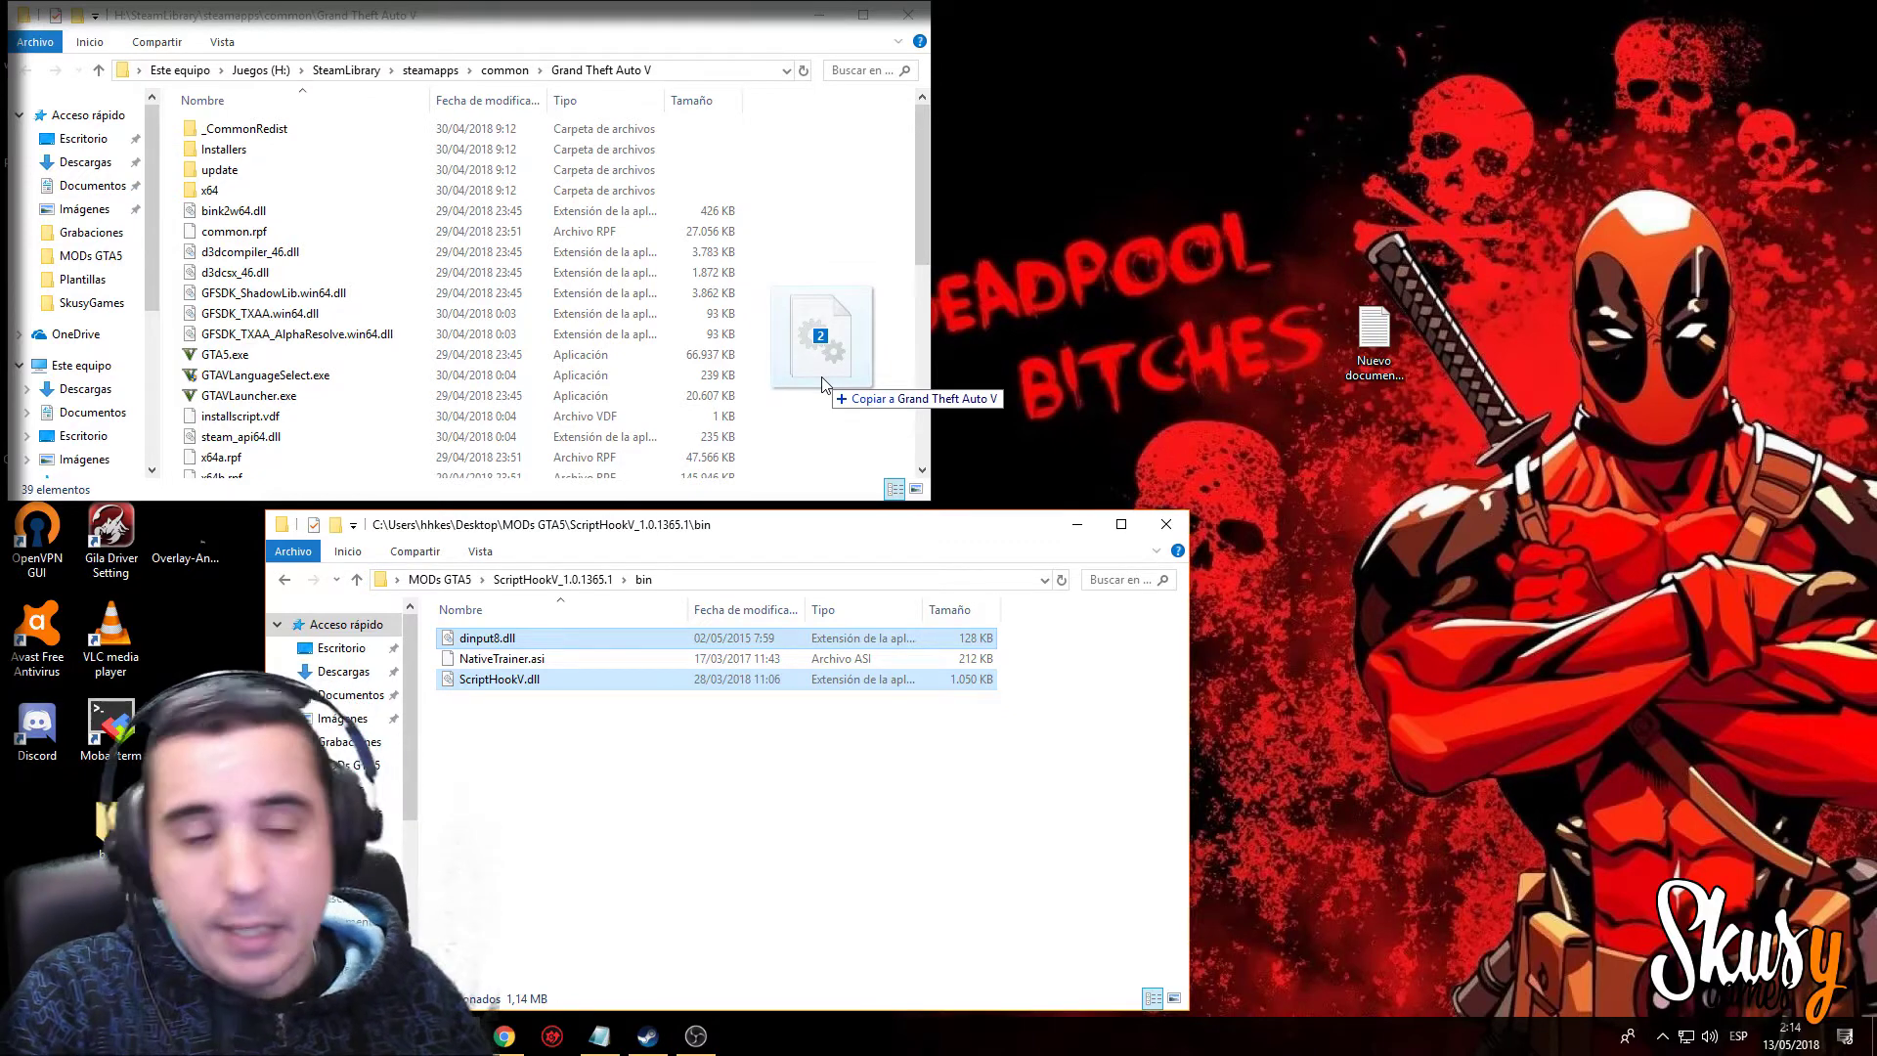
left_click_drag(822, 384, 823, 384)
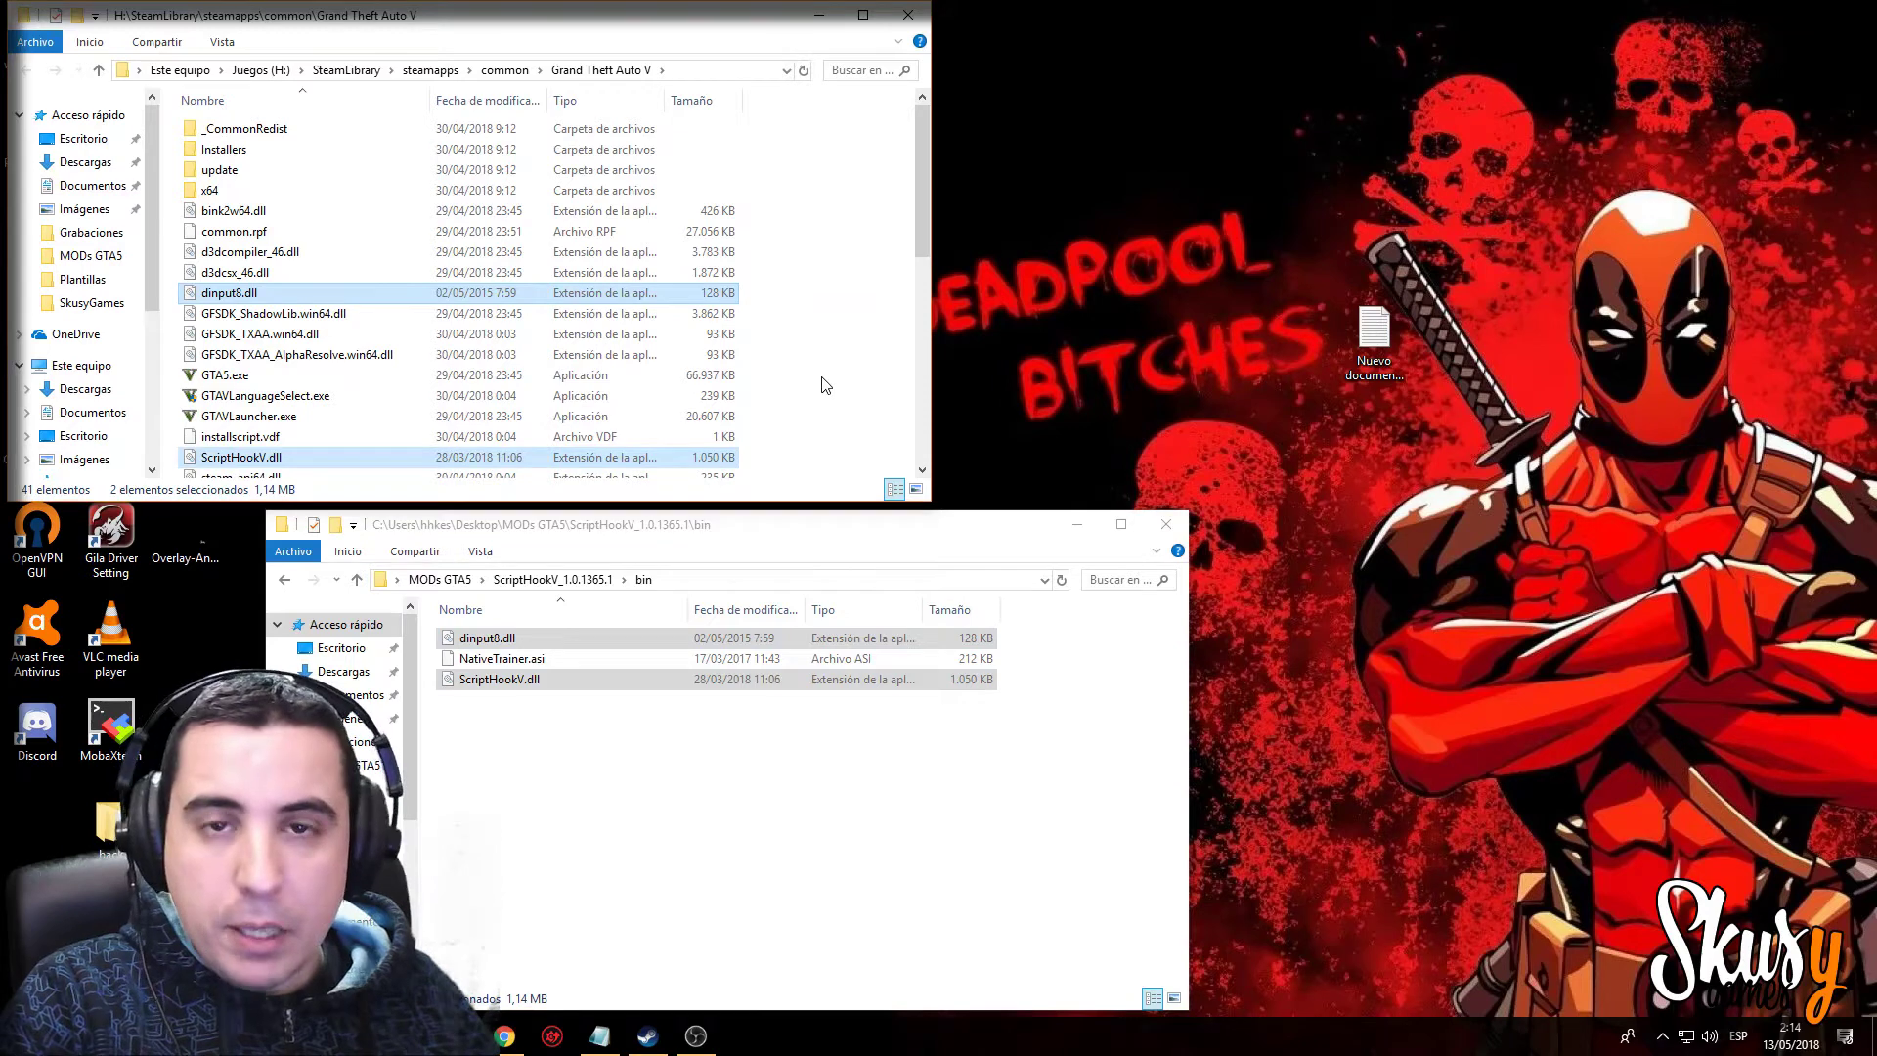
Copy the ScriptHookVDotNet .asi, .dll, .ini and .xml files from the ScriptHookVDotNet folder into the Grand Theft Auto V folder.
left_click(562, 580)
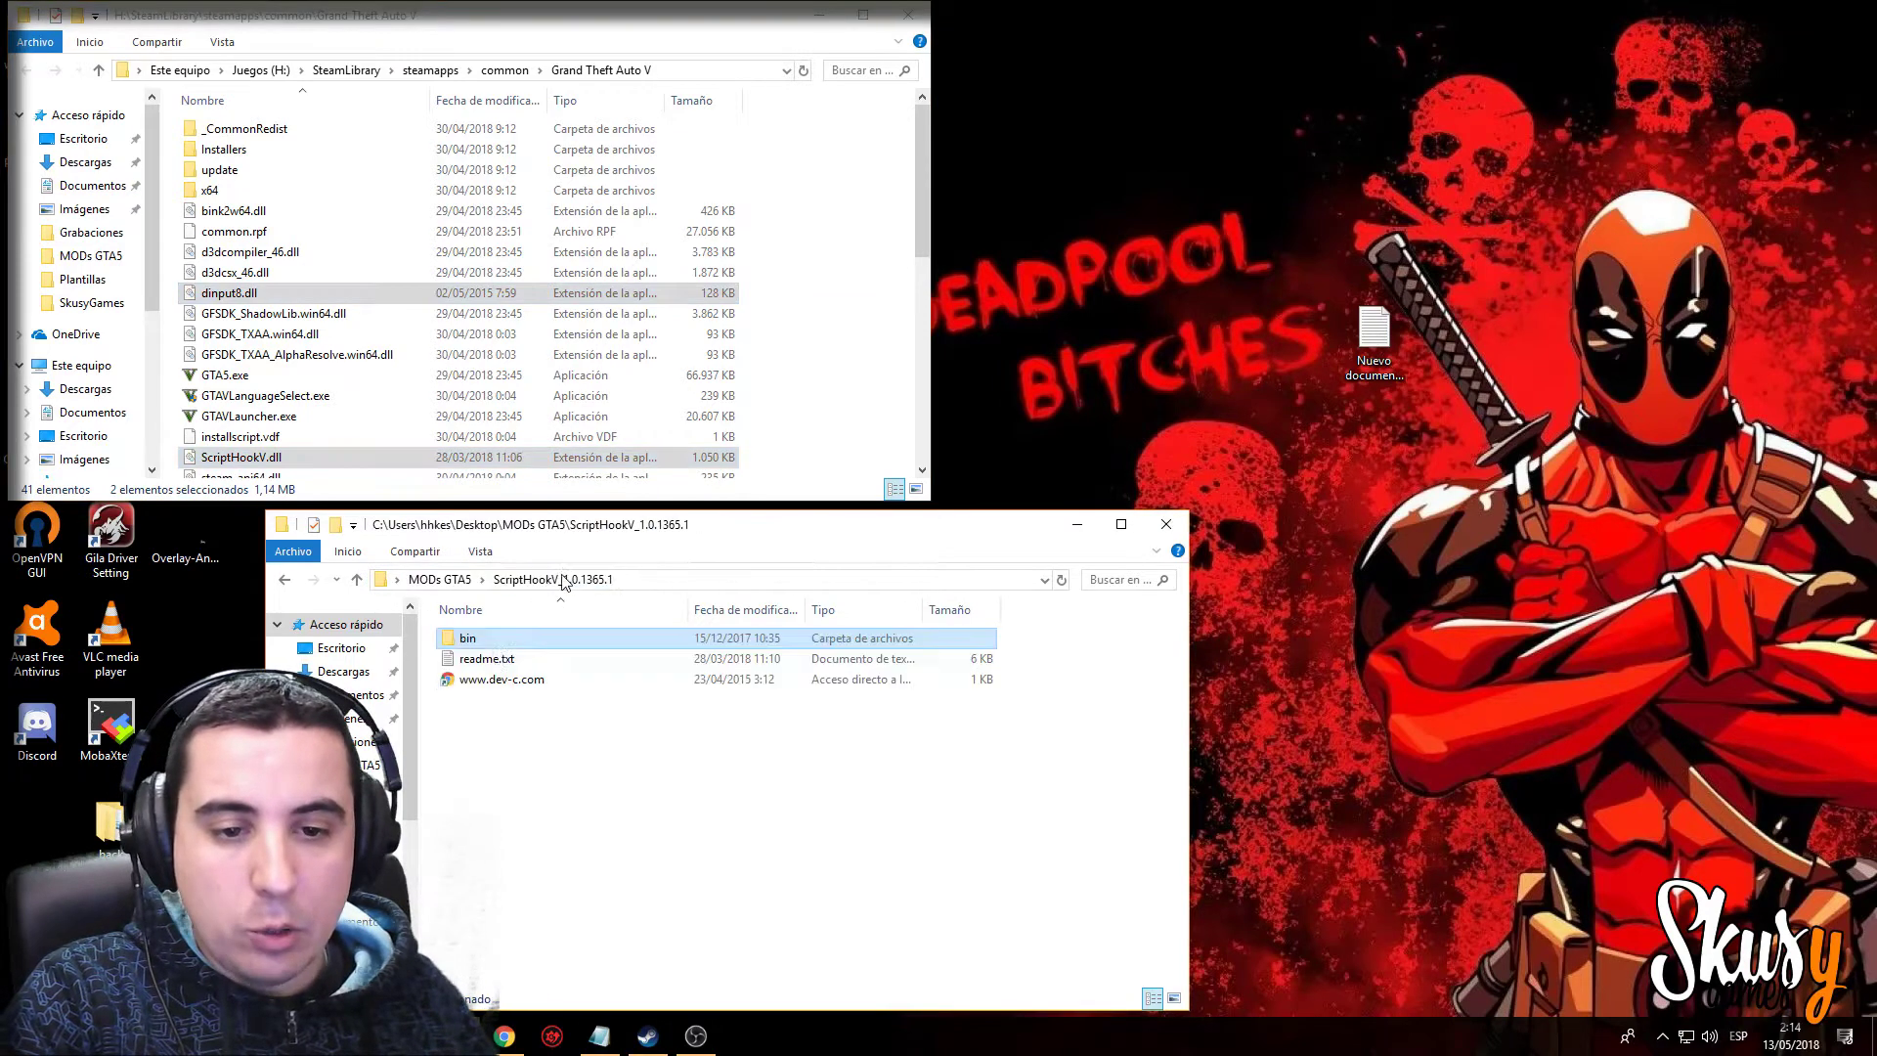
left_click(442, 580)
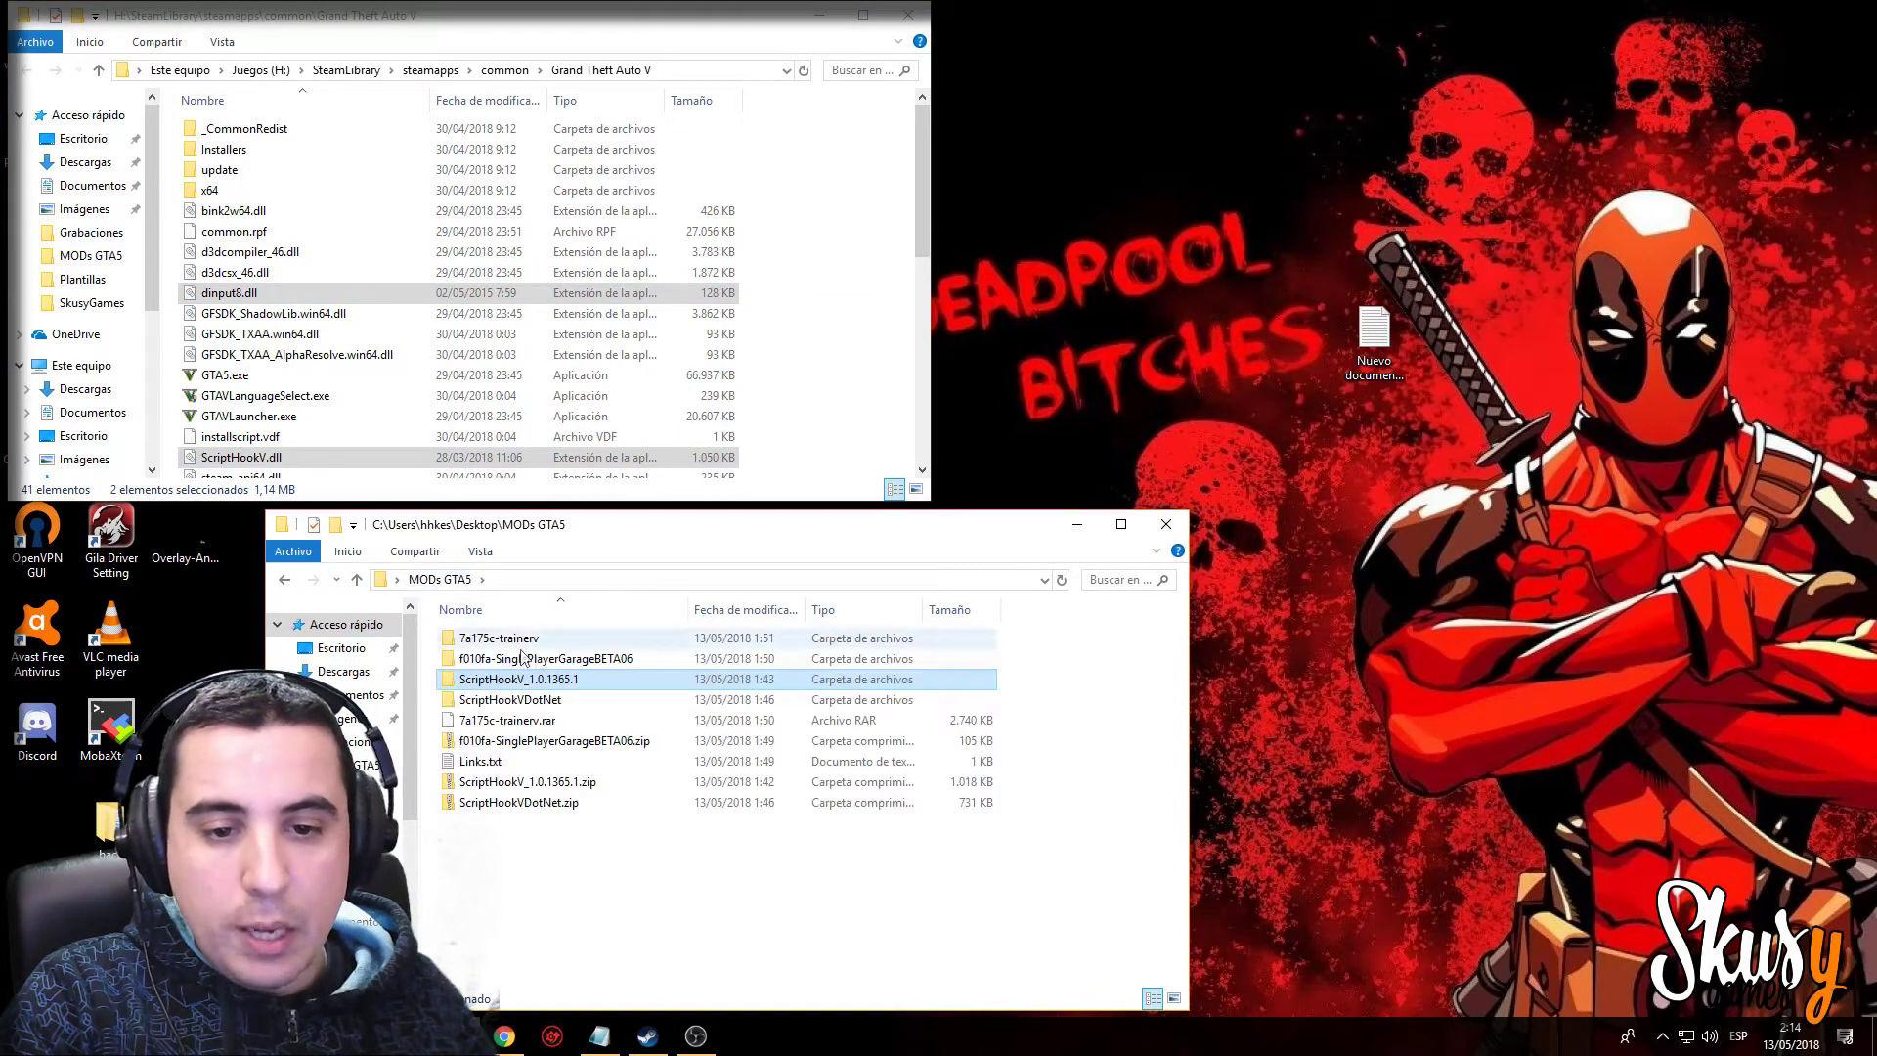
double_click(505, 701)
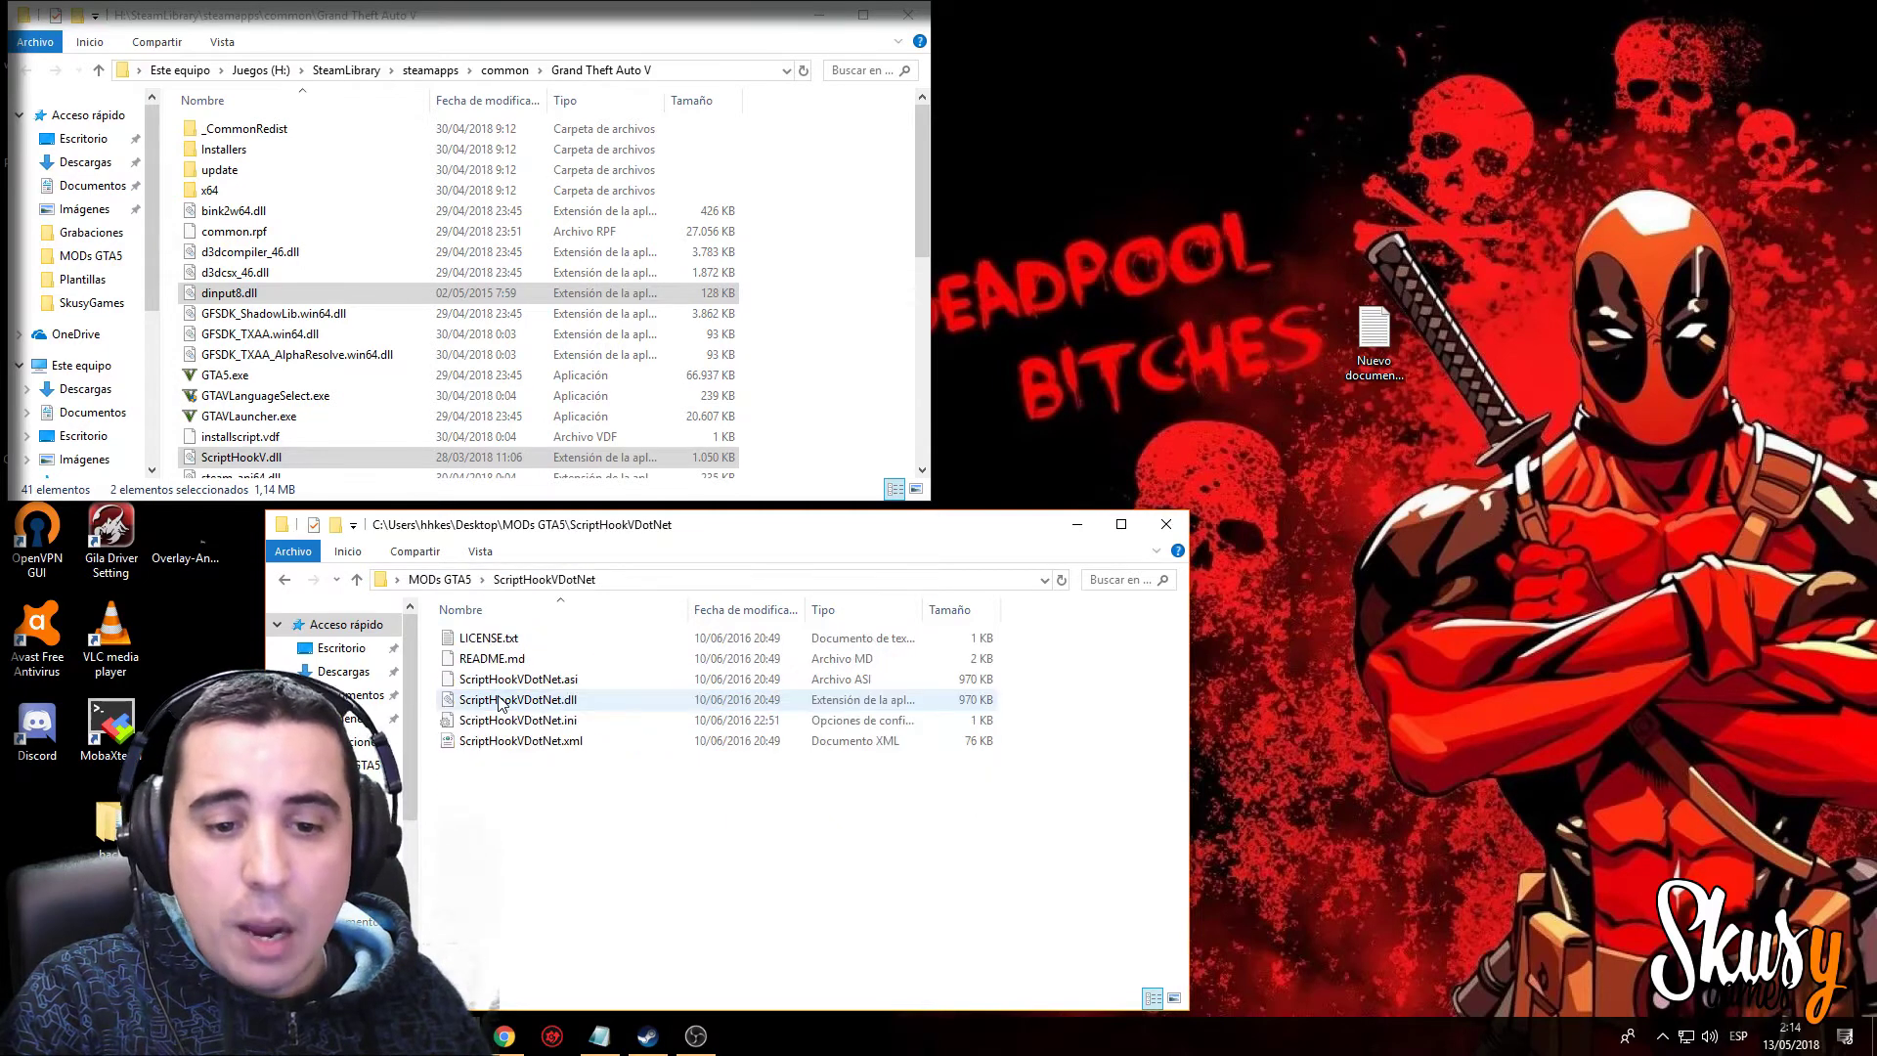
left_click(494, 684)
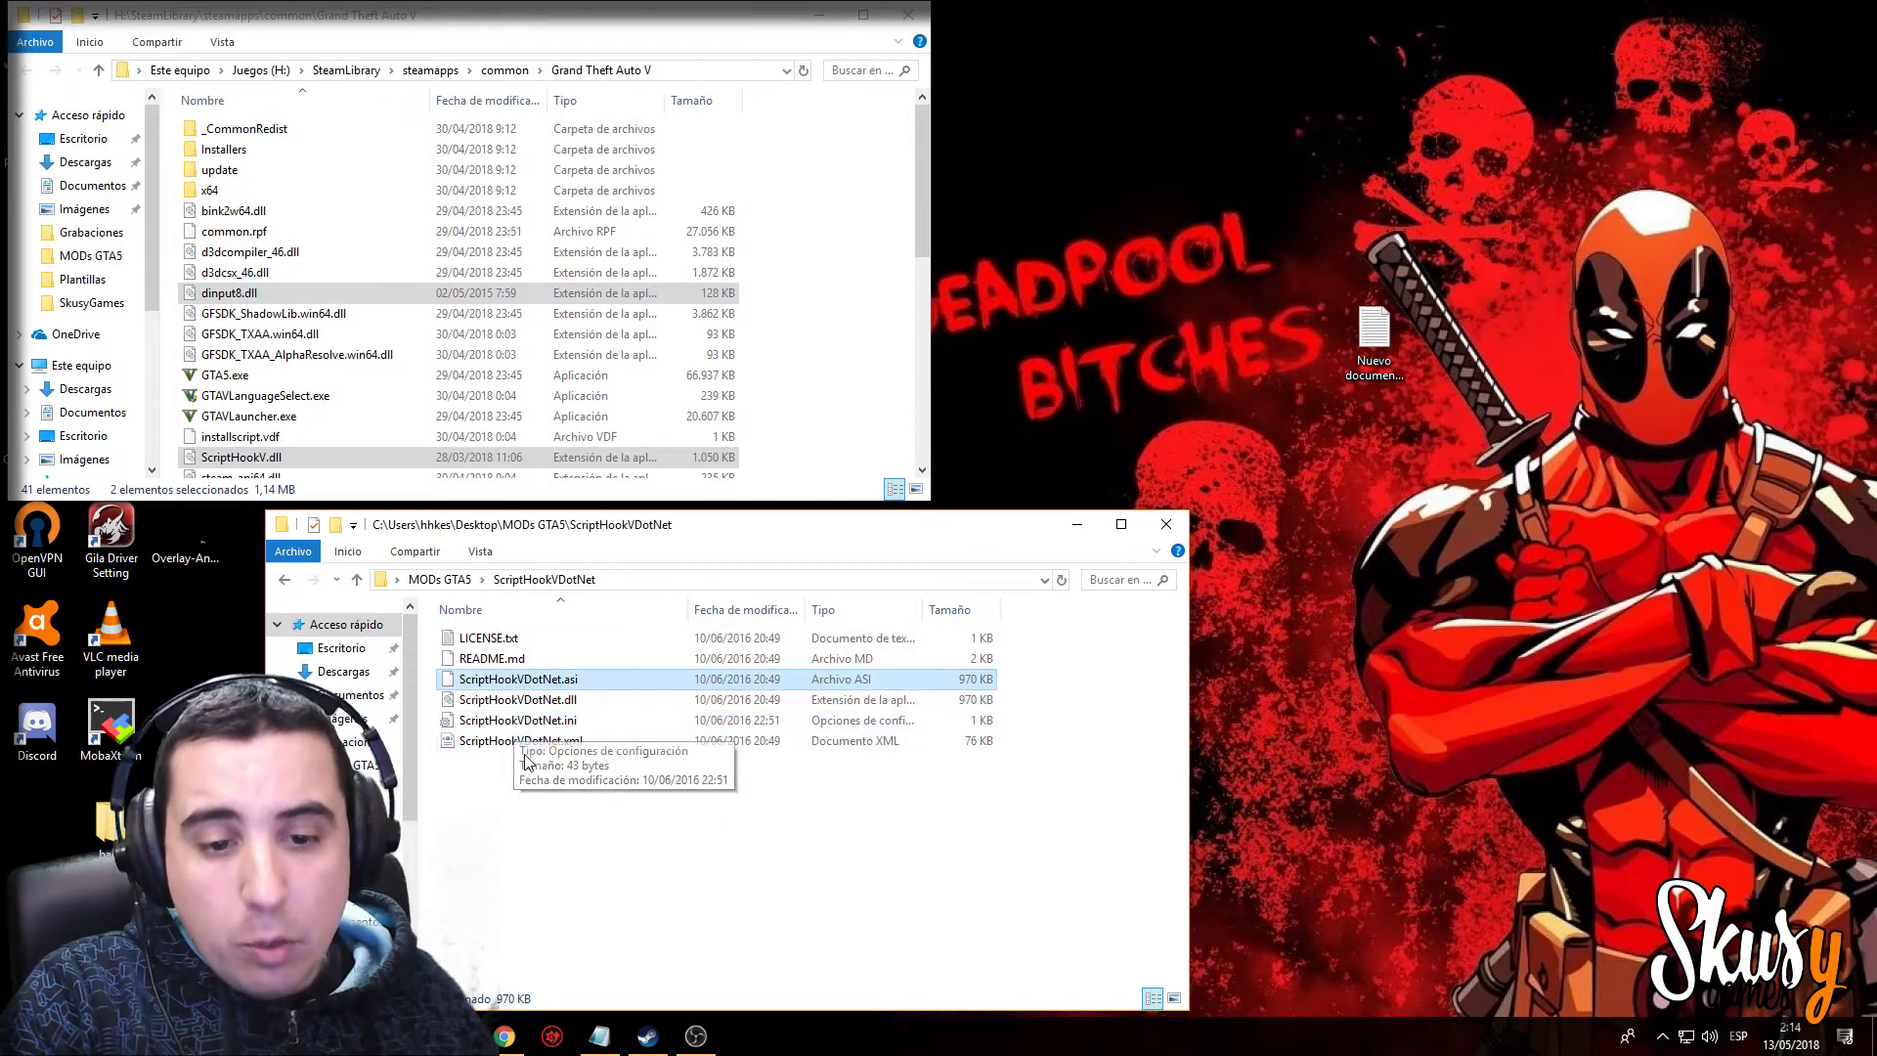
left_click(505, 743, "ctrl")
left_click(511, 721, "ctrl")
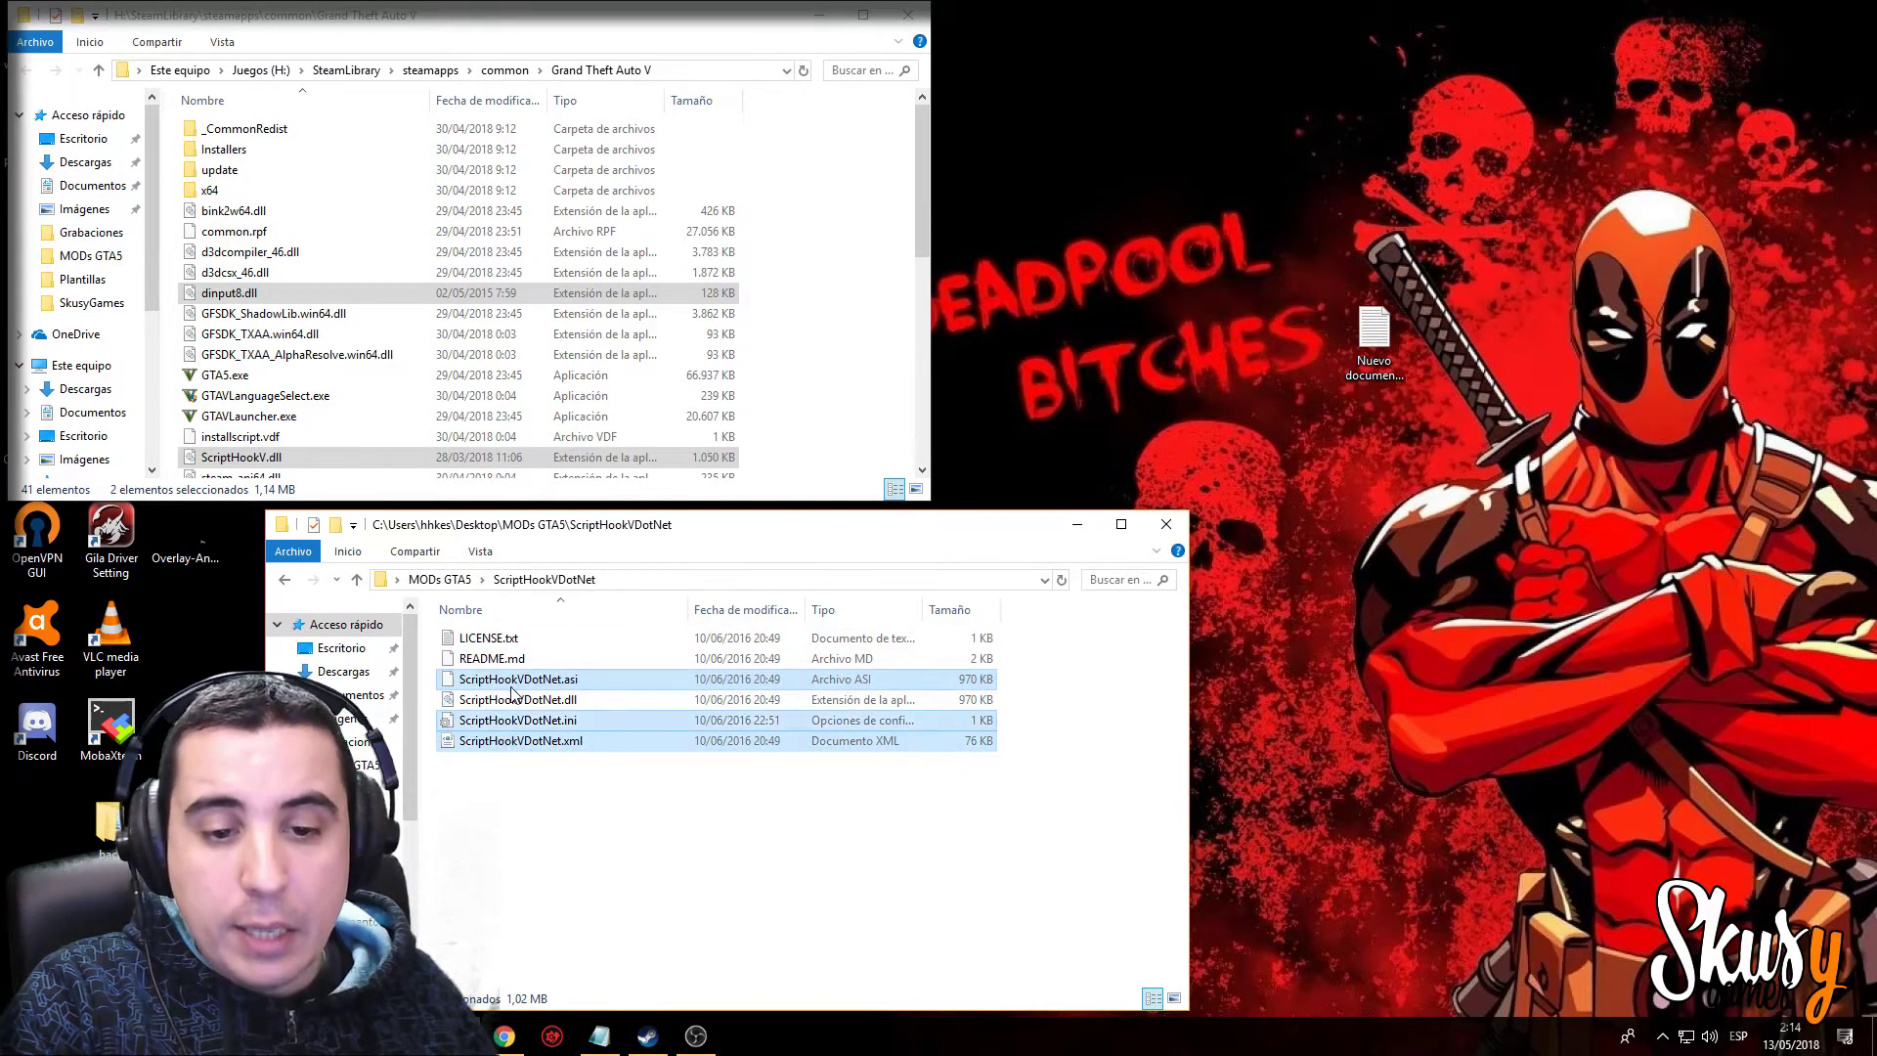
left_click_drag(517, 701, 824, 433)
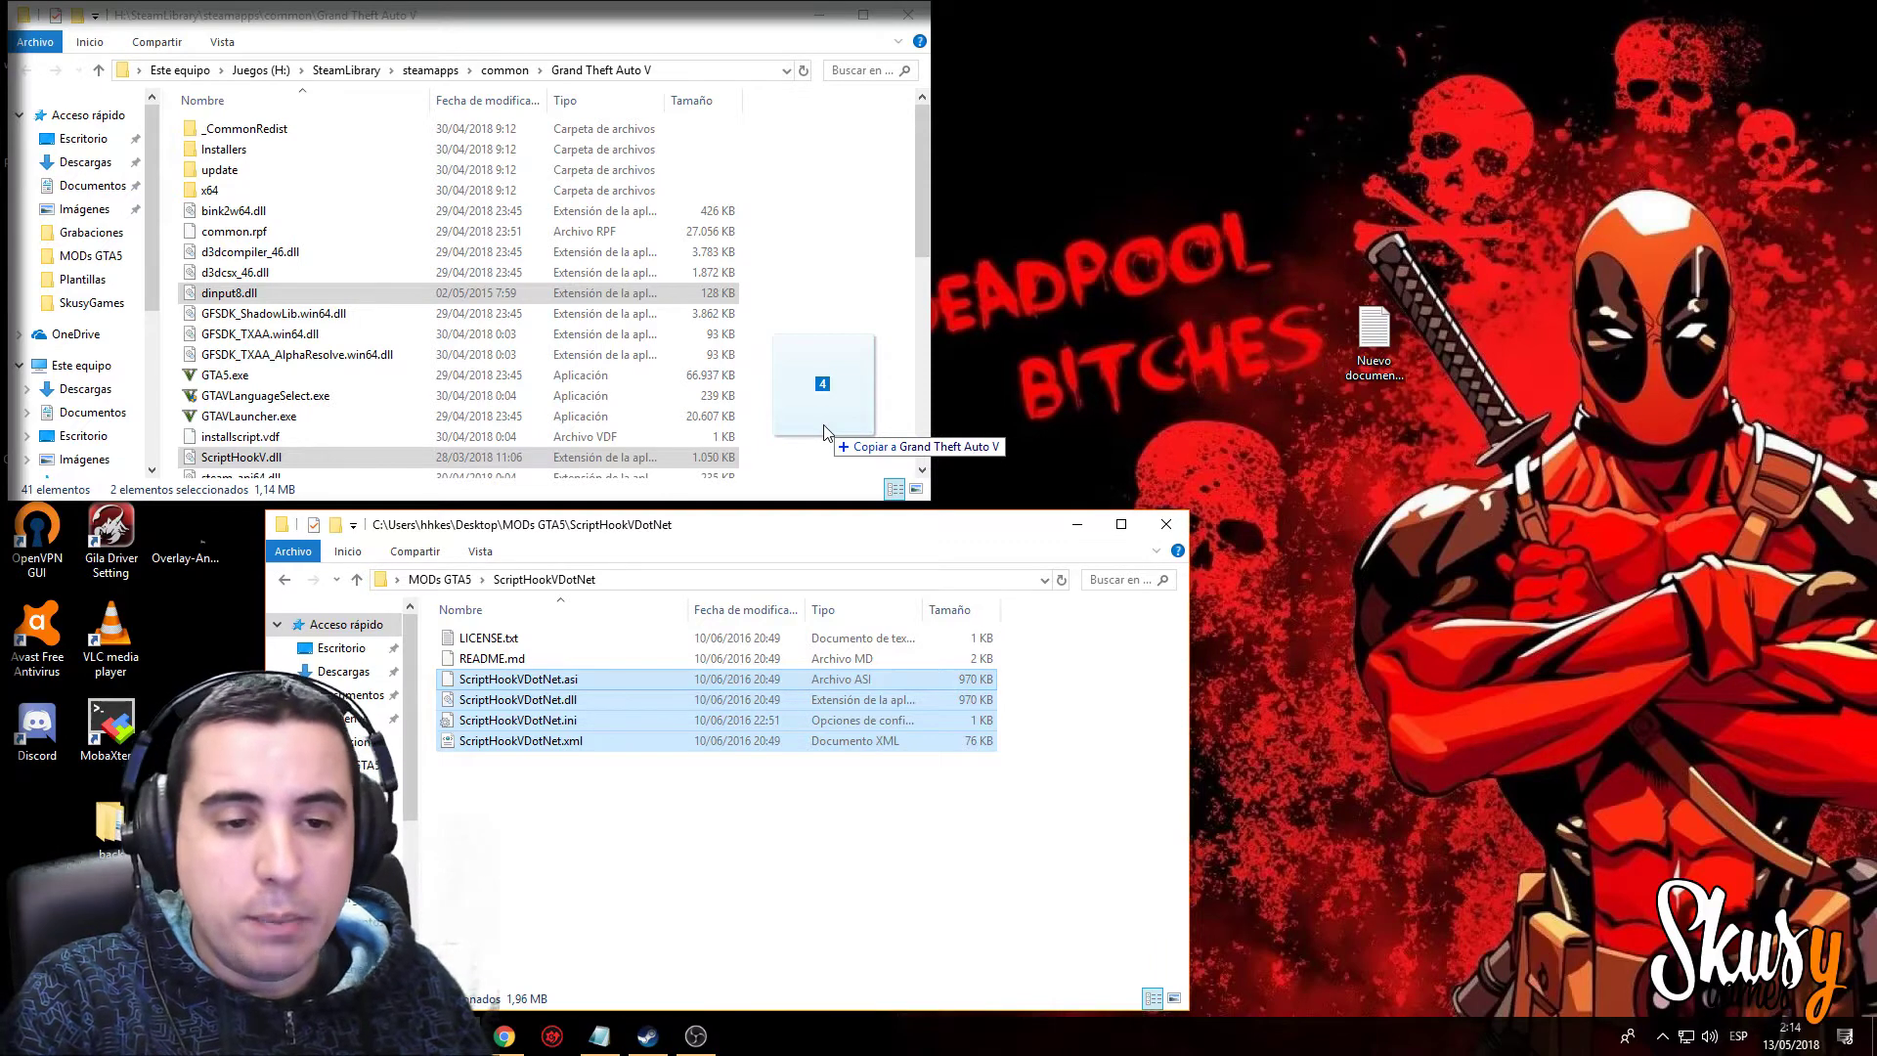
left_click_drag(824, 433, 826, 433)
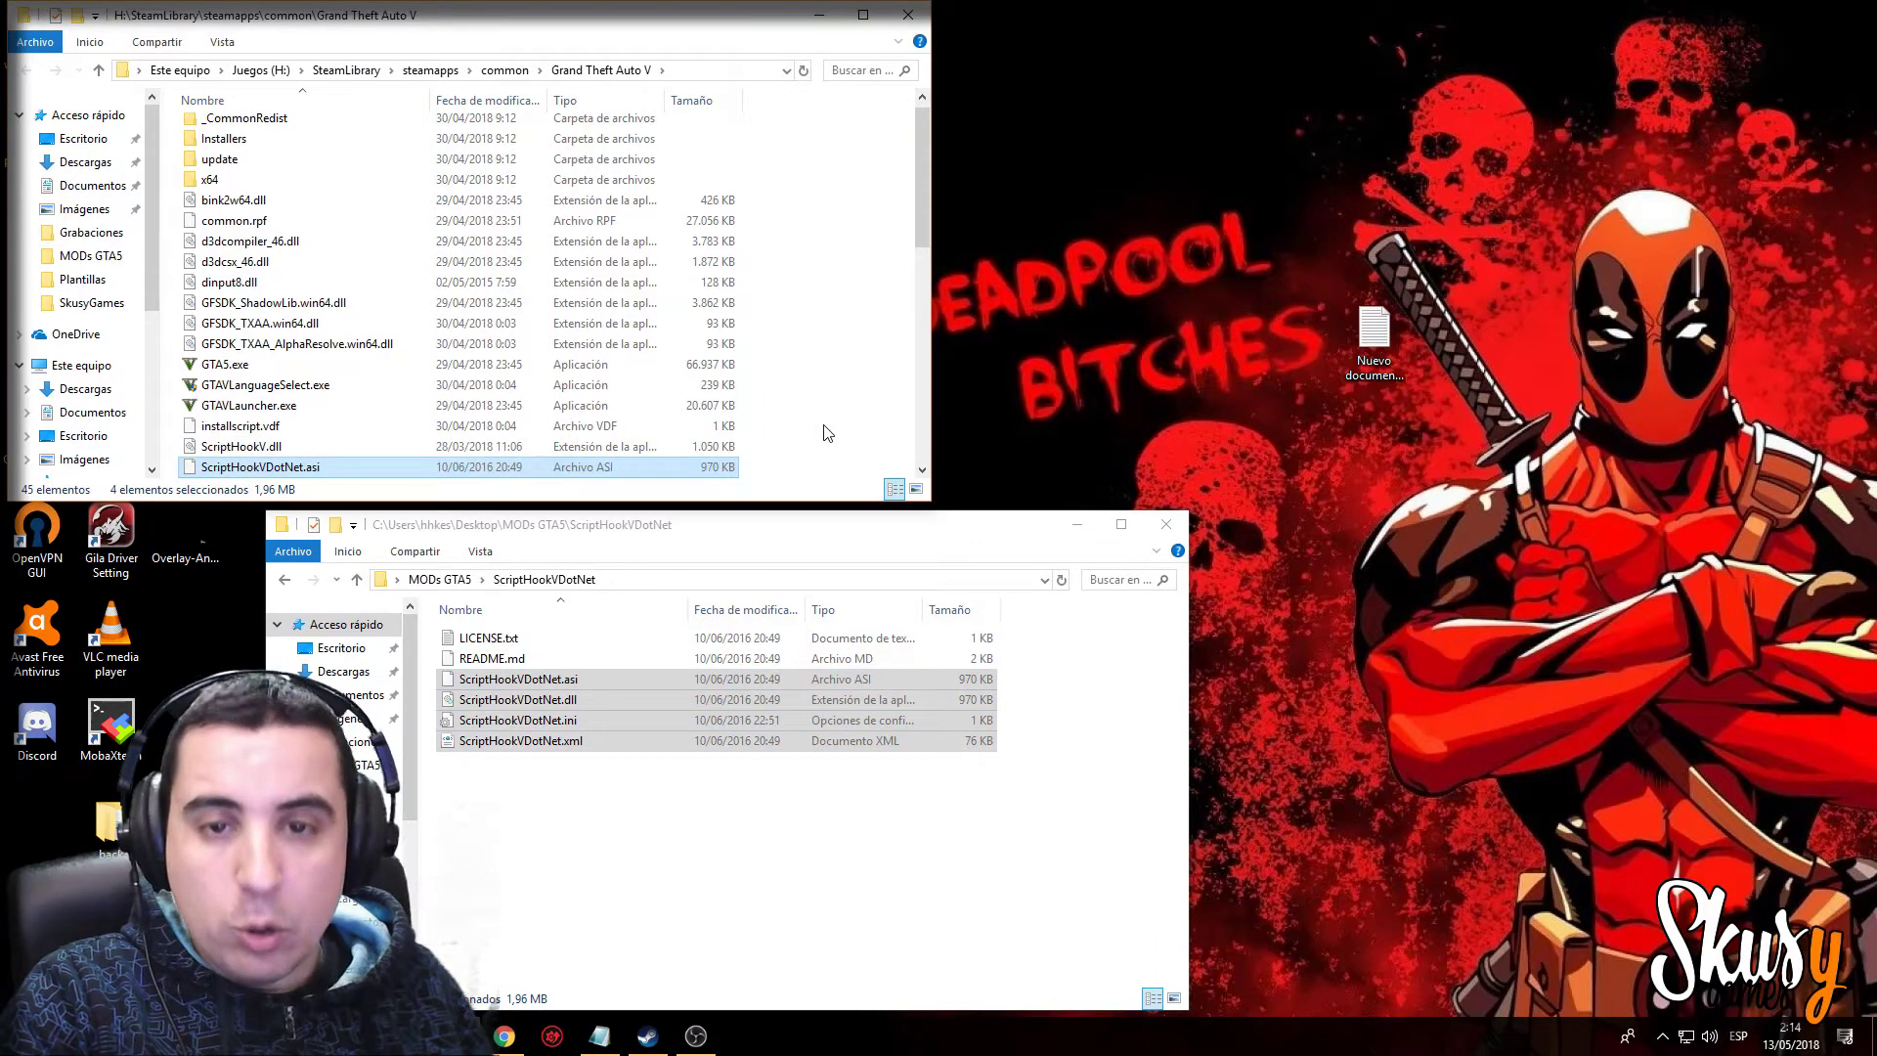
Create a new folder named scripts in the Grand Theft Auto V folder.
right_click(826, 265)
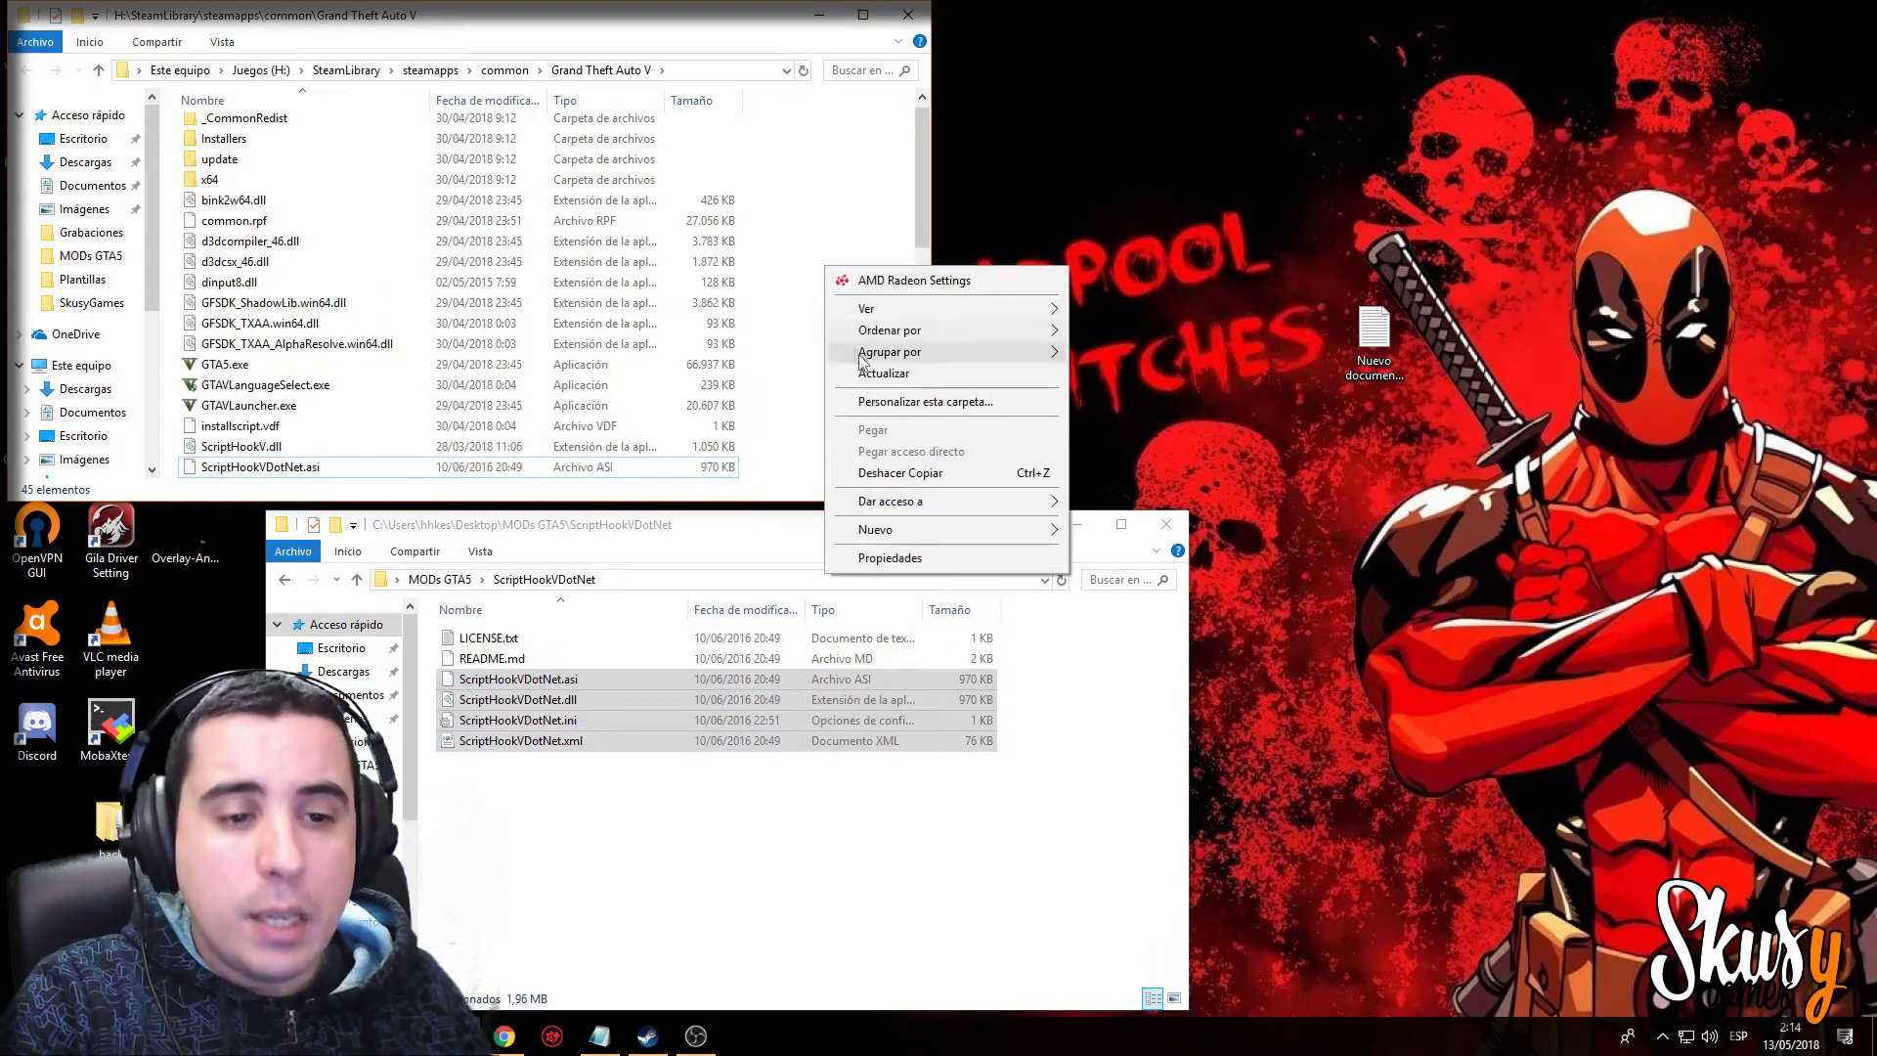
mouse_move(893, 532)
left_click(1114, 532)
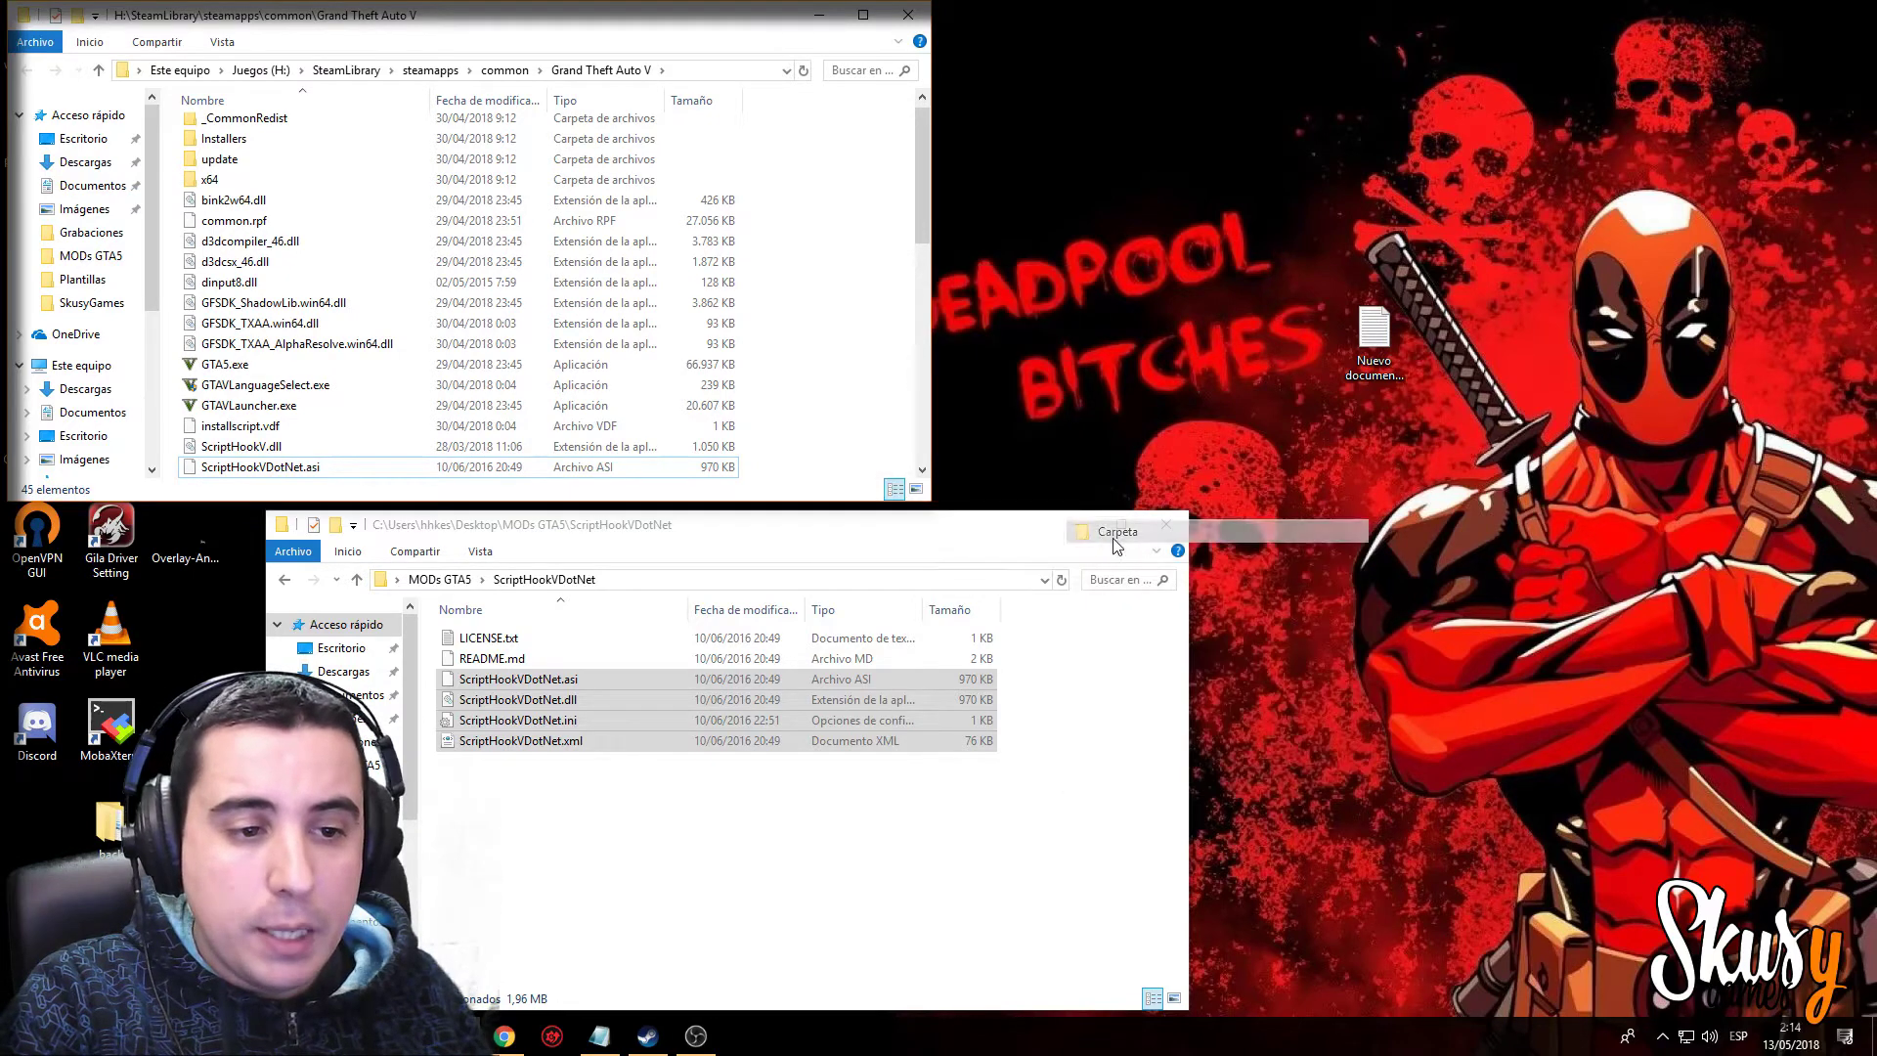
type("s")
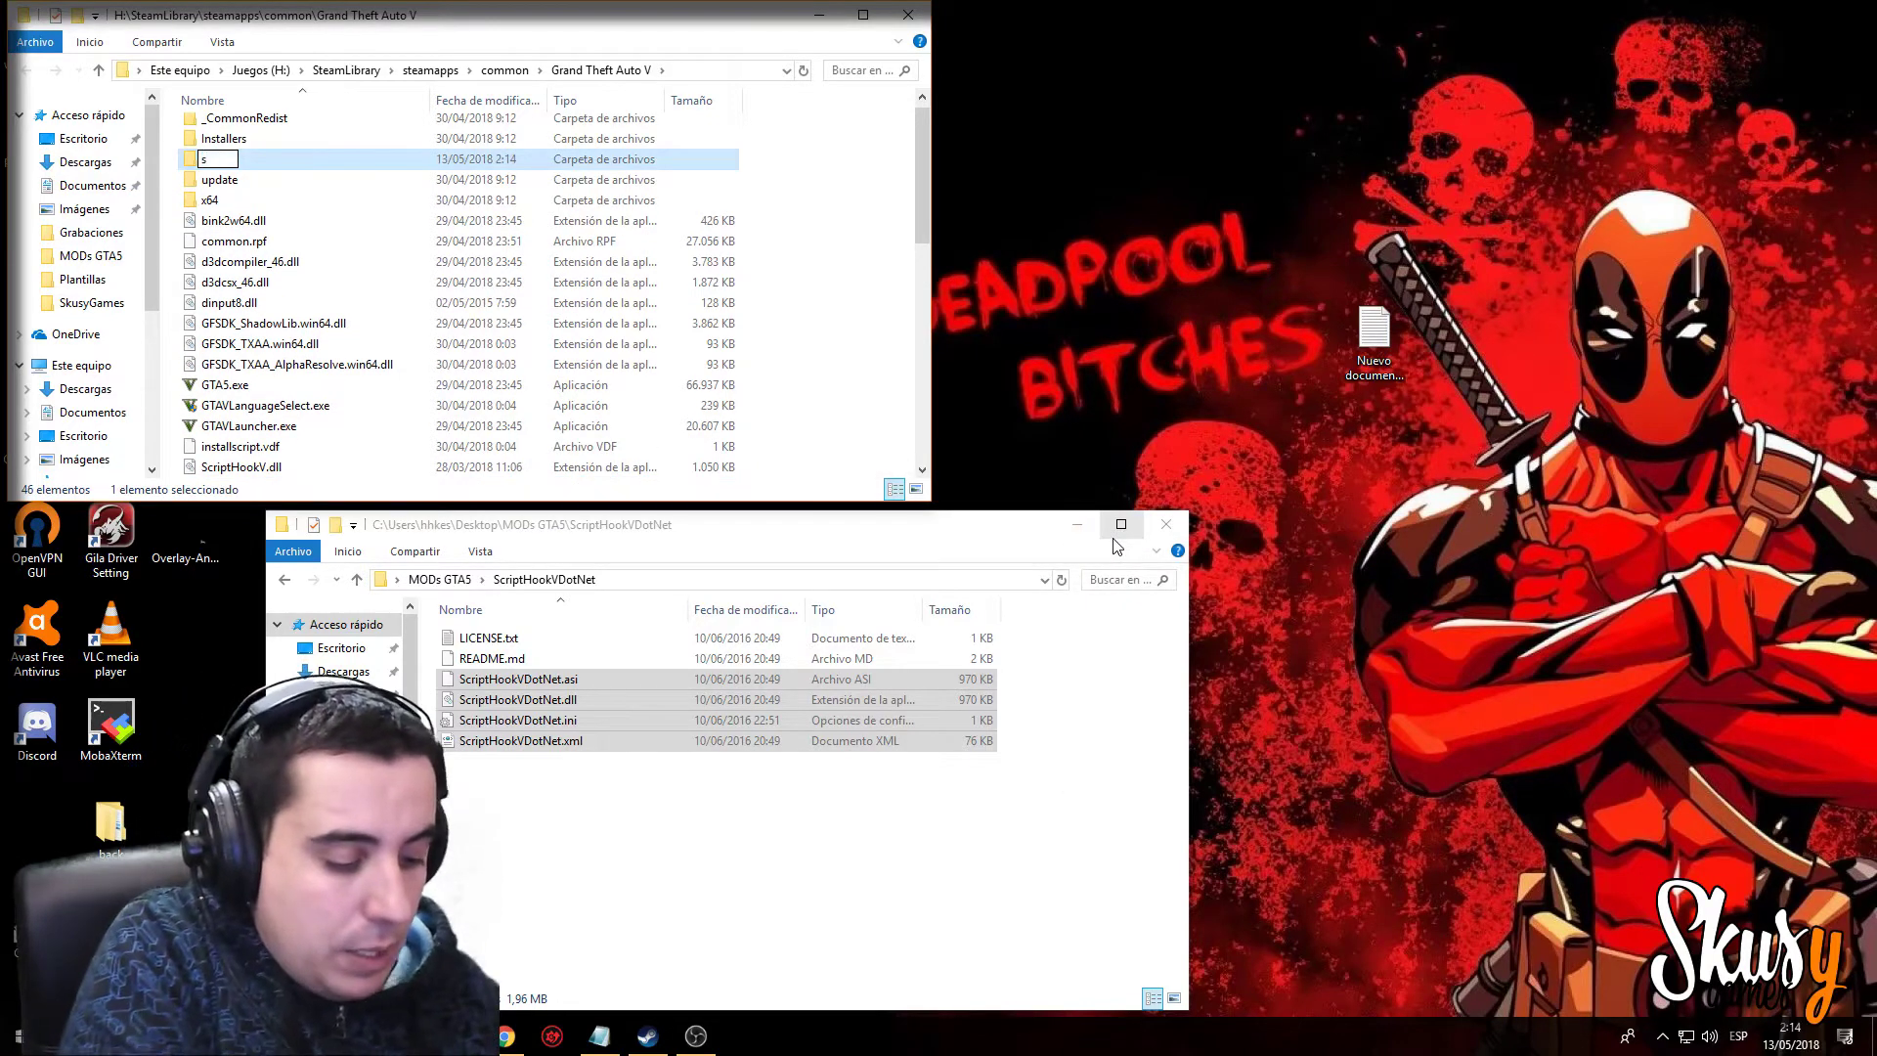
type("cript")
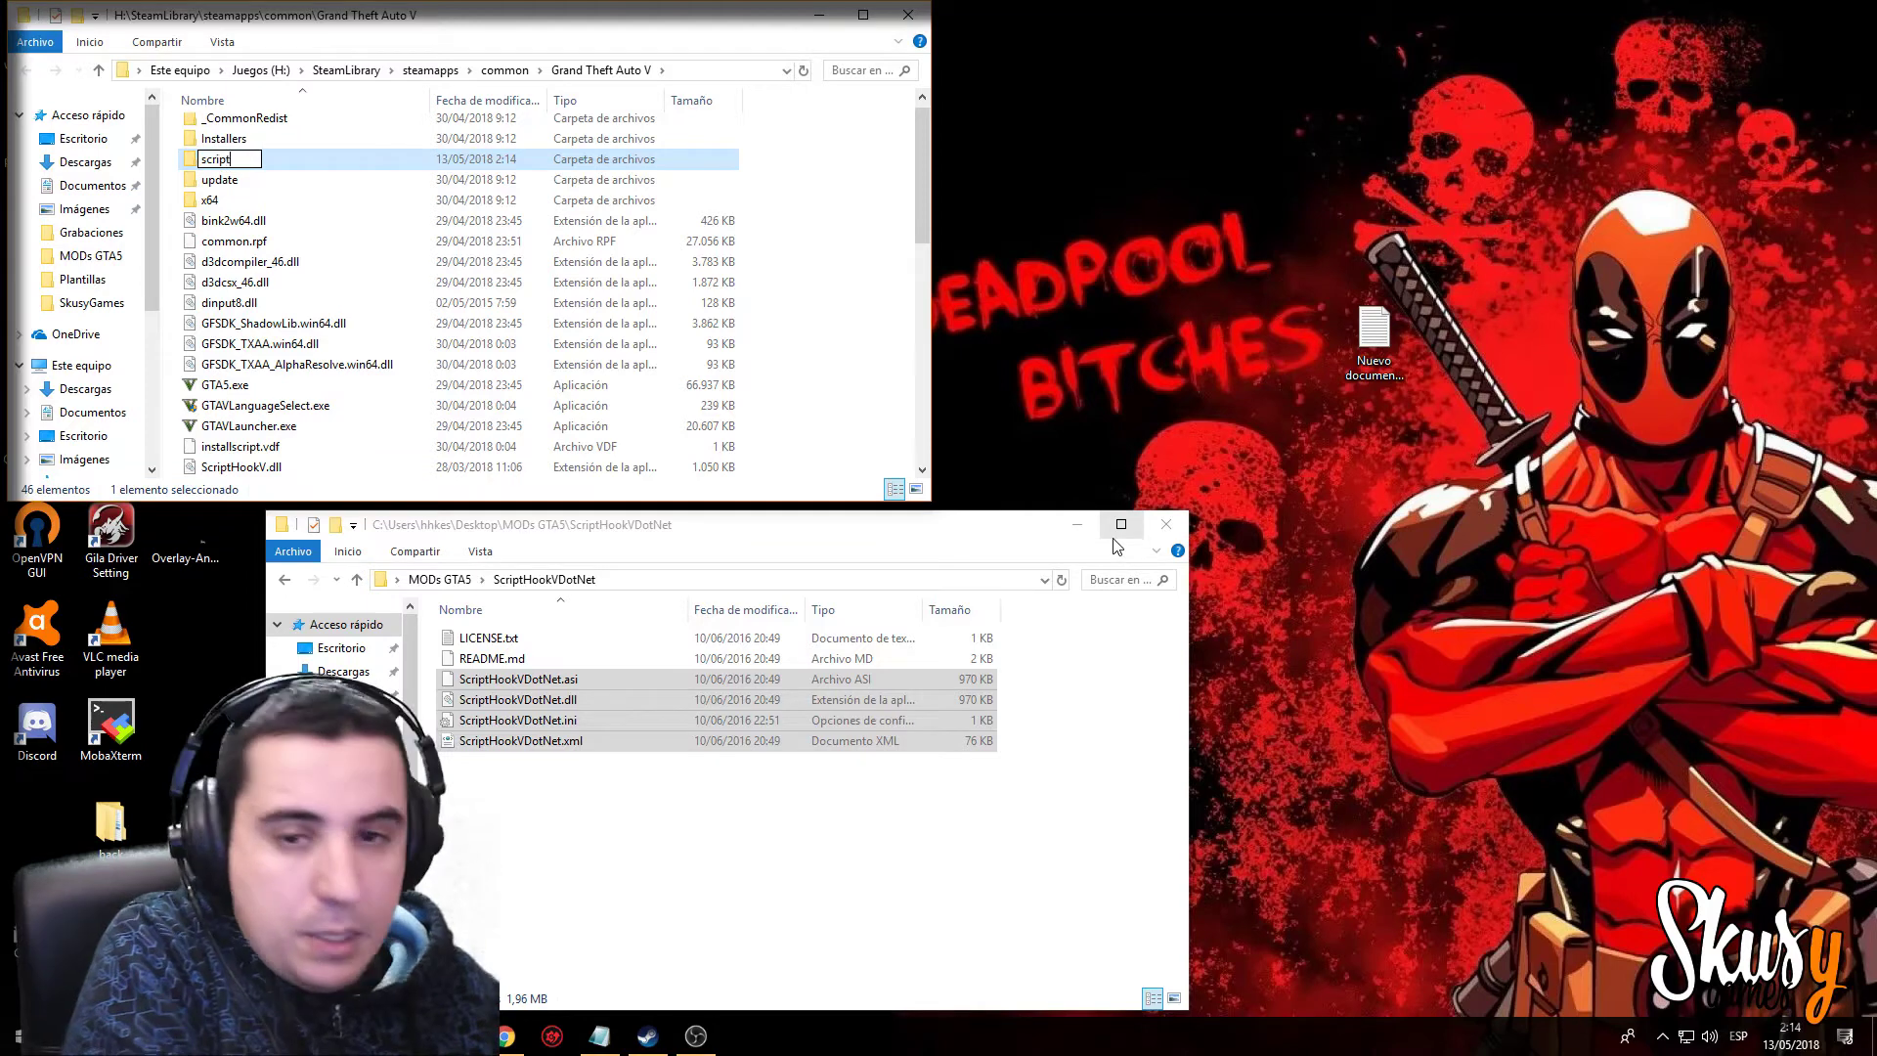
key("Return")
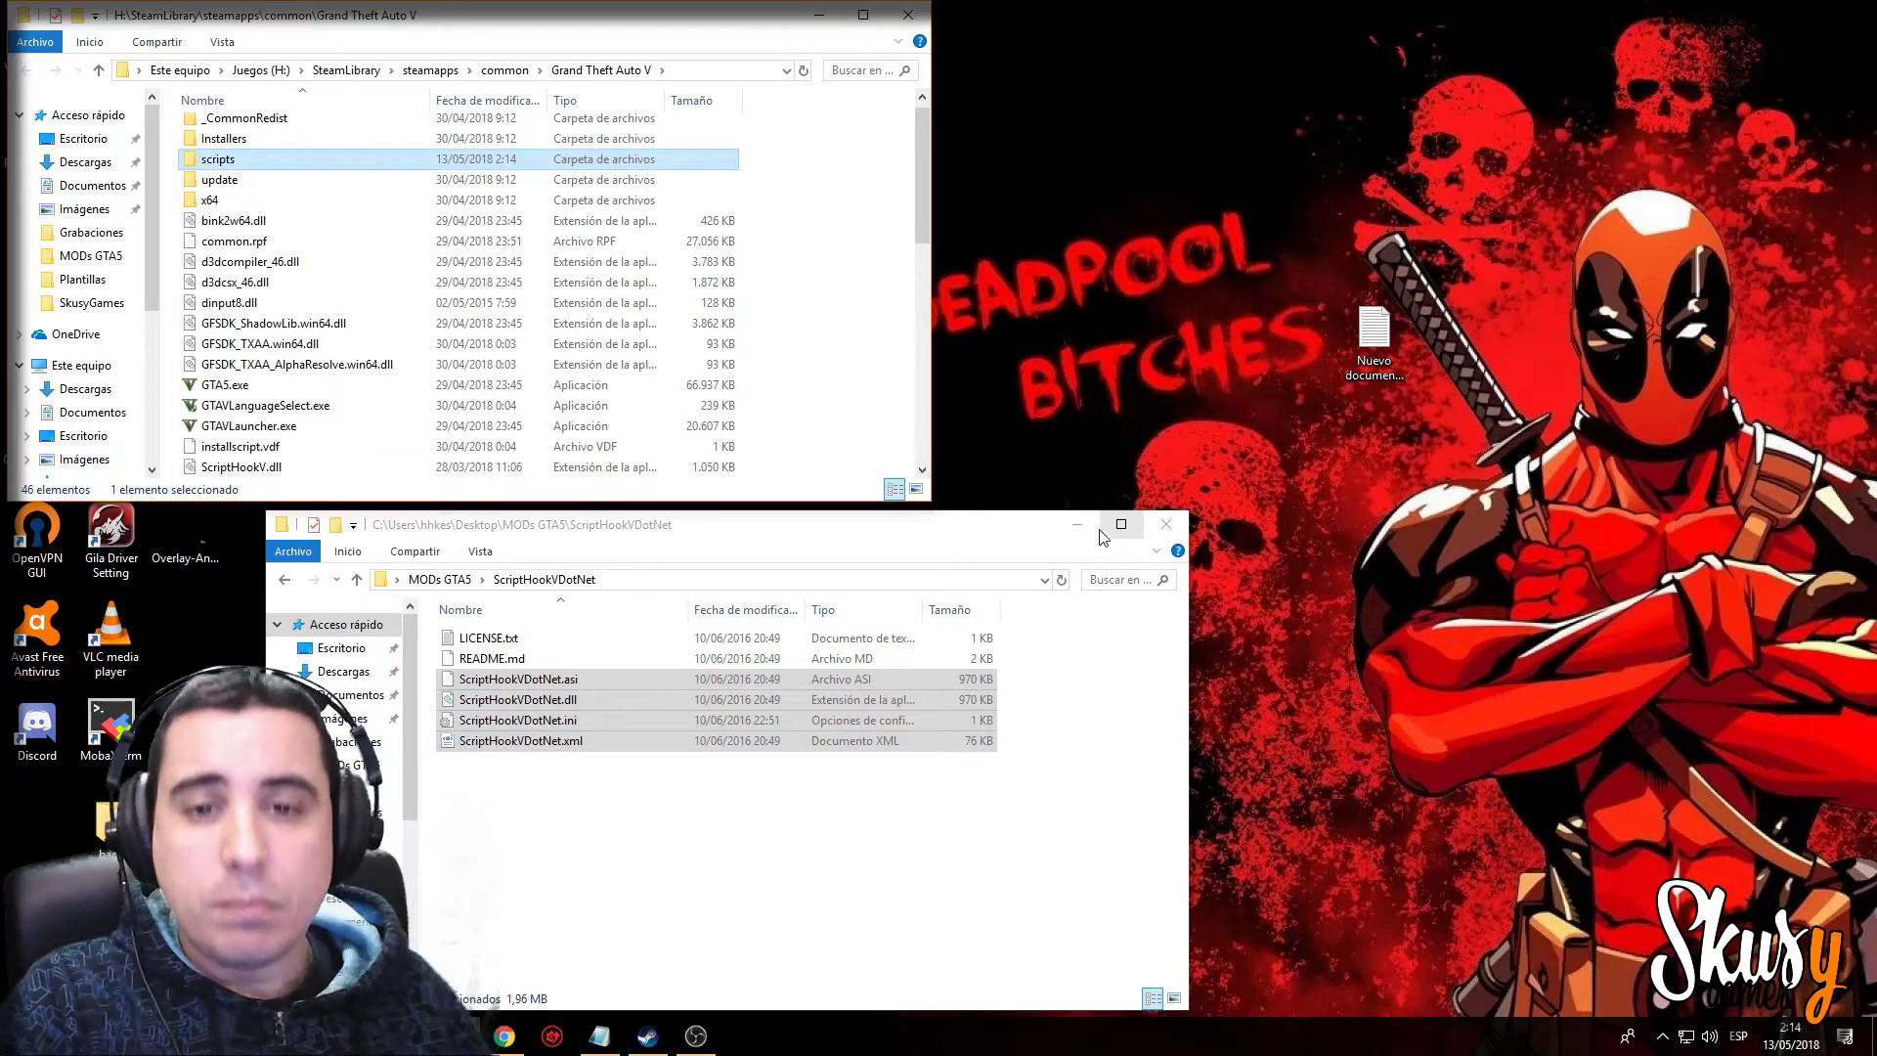
Copy TrainerV.asi and trainerv.ini from the 7a175c-trainerv folder into the Grand Theft Auto V folder.
left_click(475, 579)
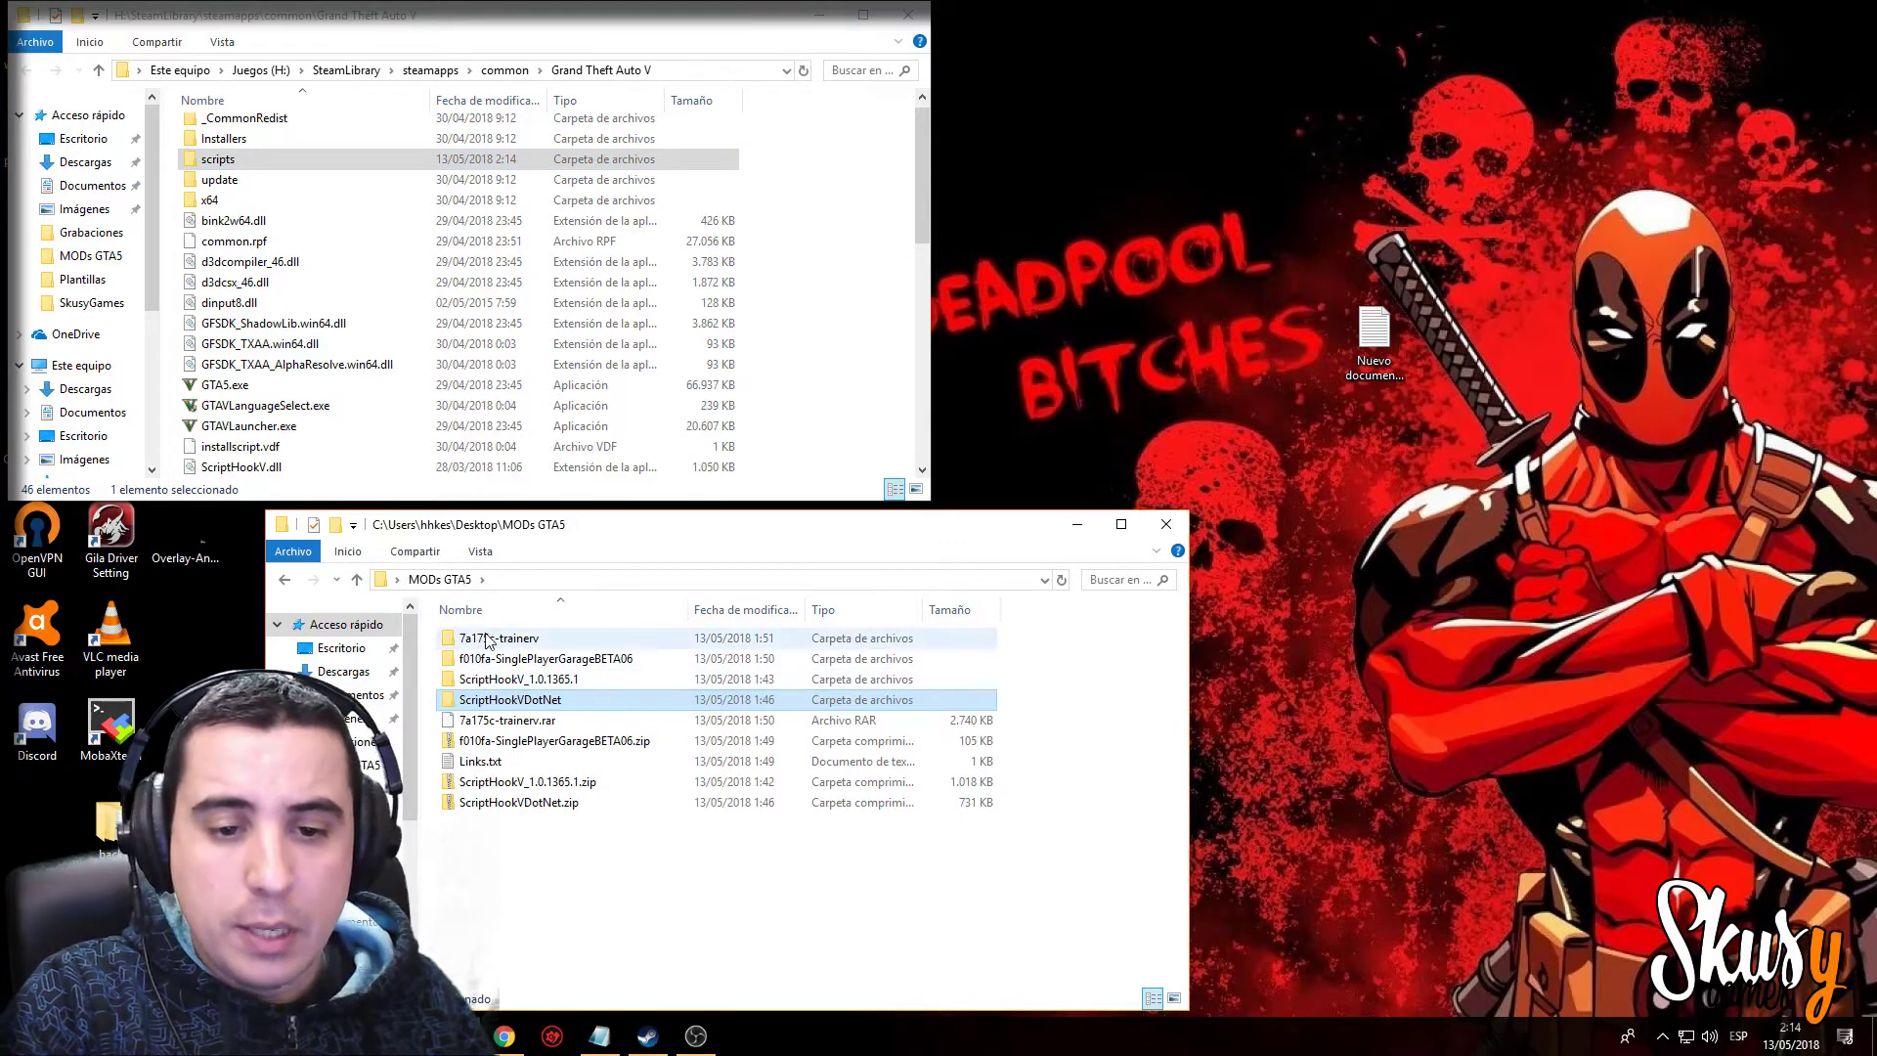
double_click(488, 638)
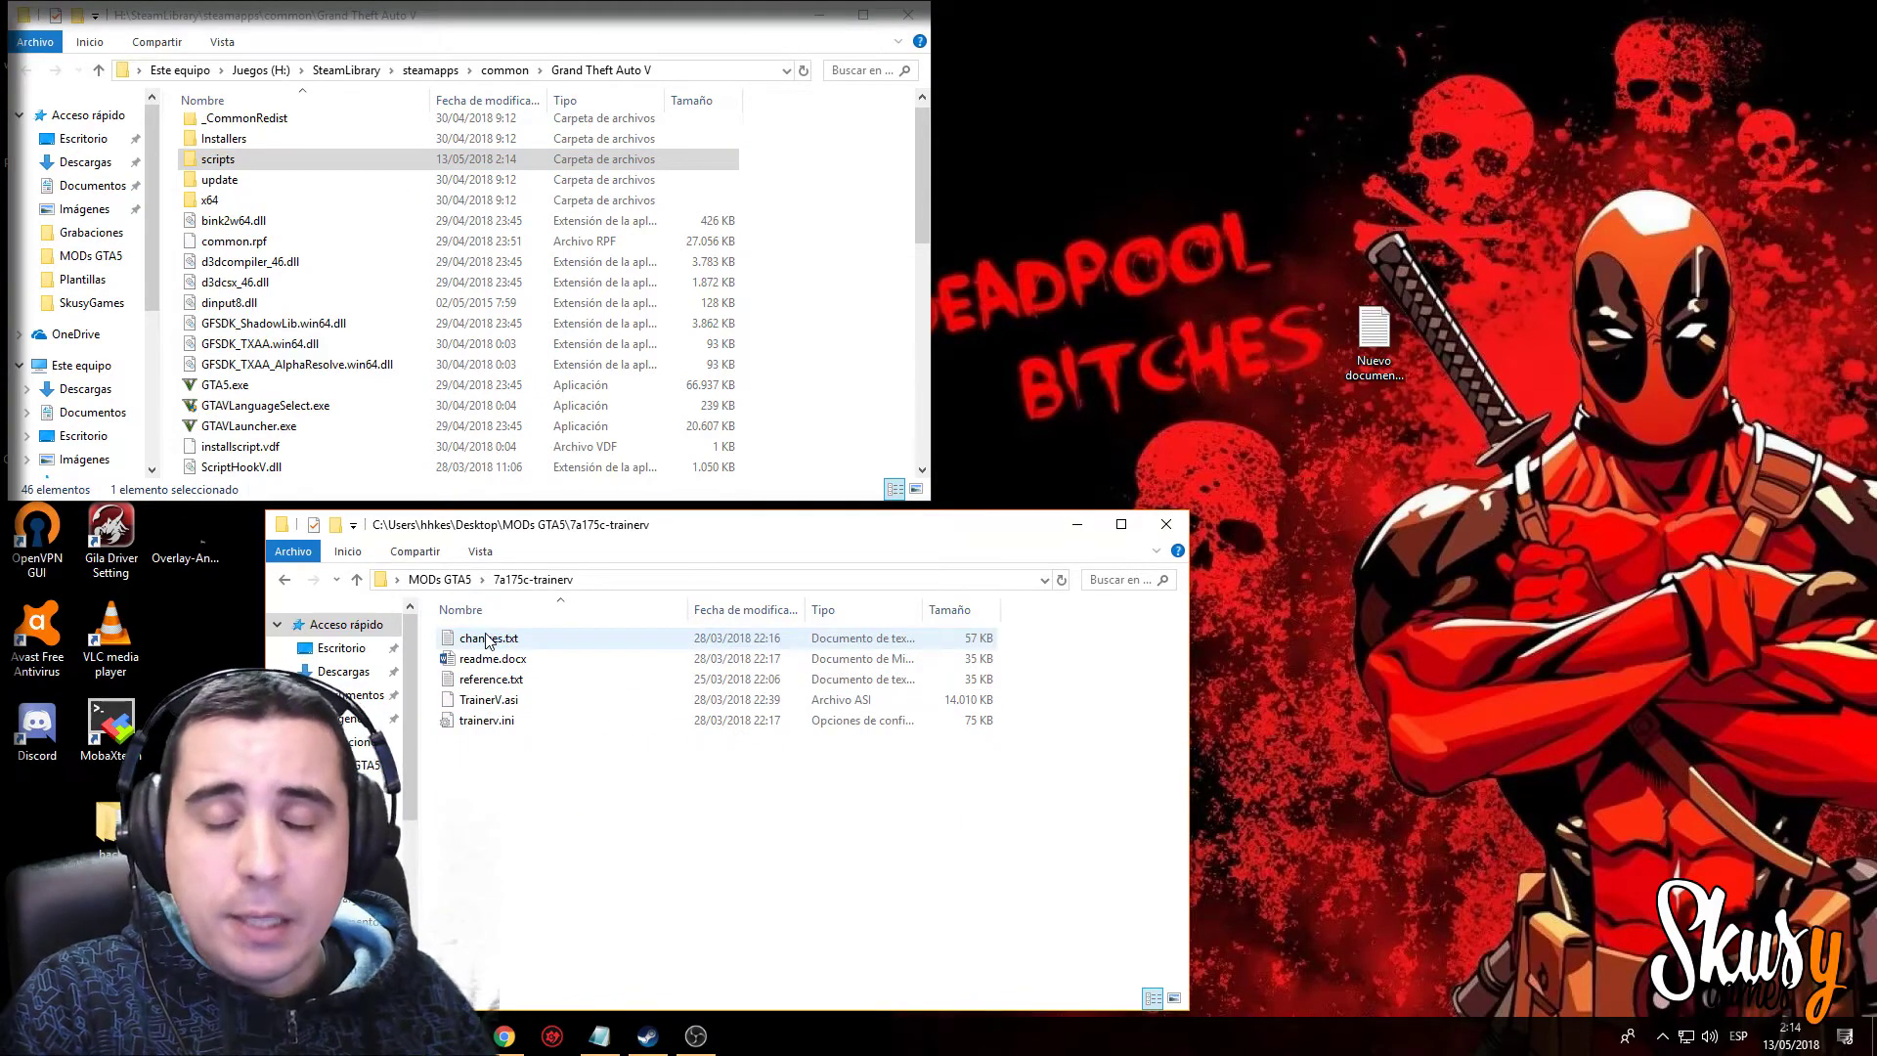
left_click(485, 700)
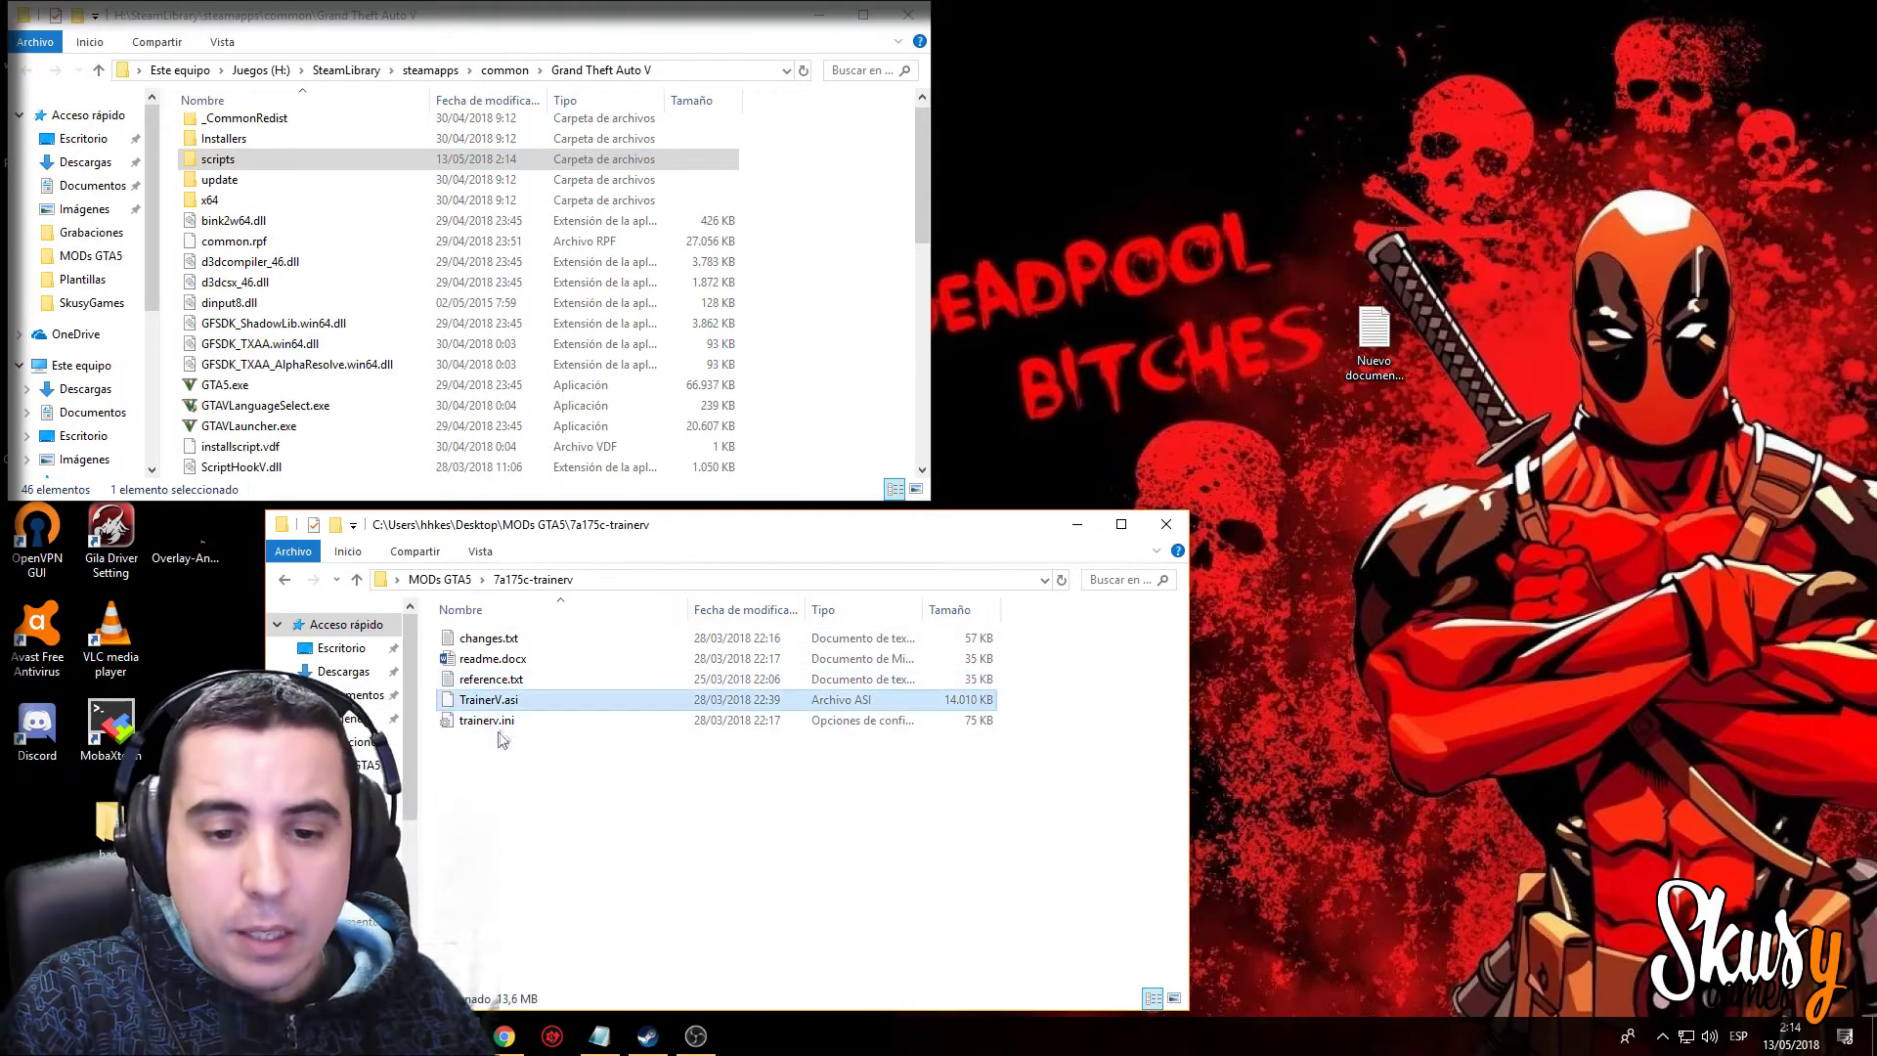
left_click_drag(545, 777, 477, 708)
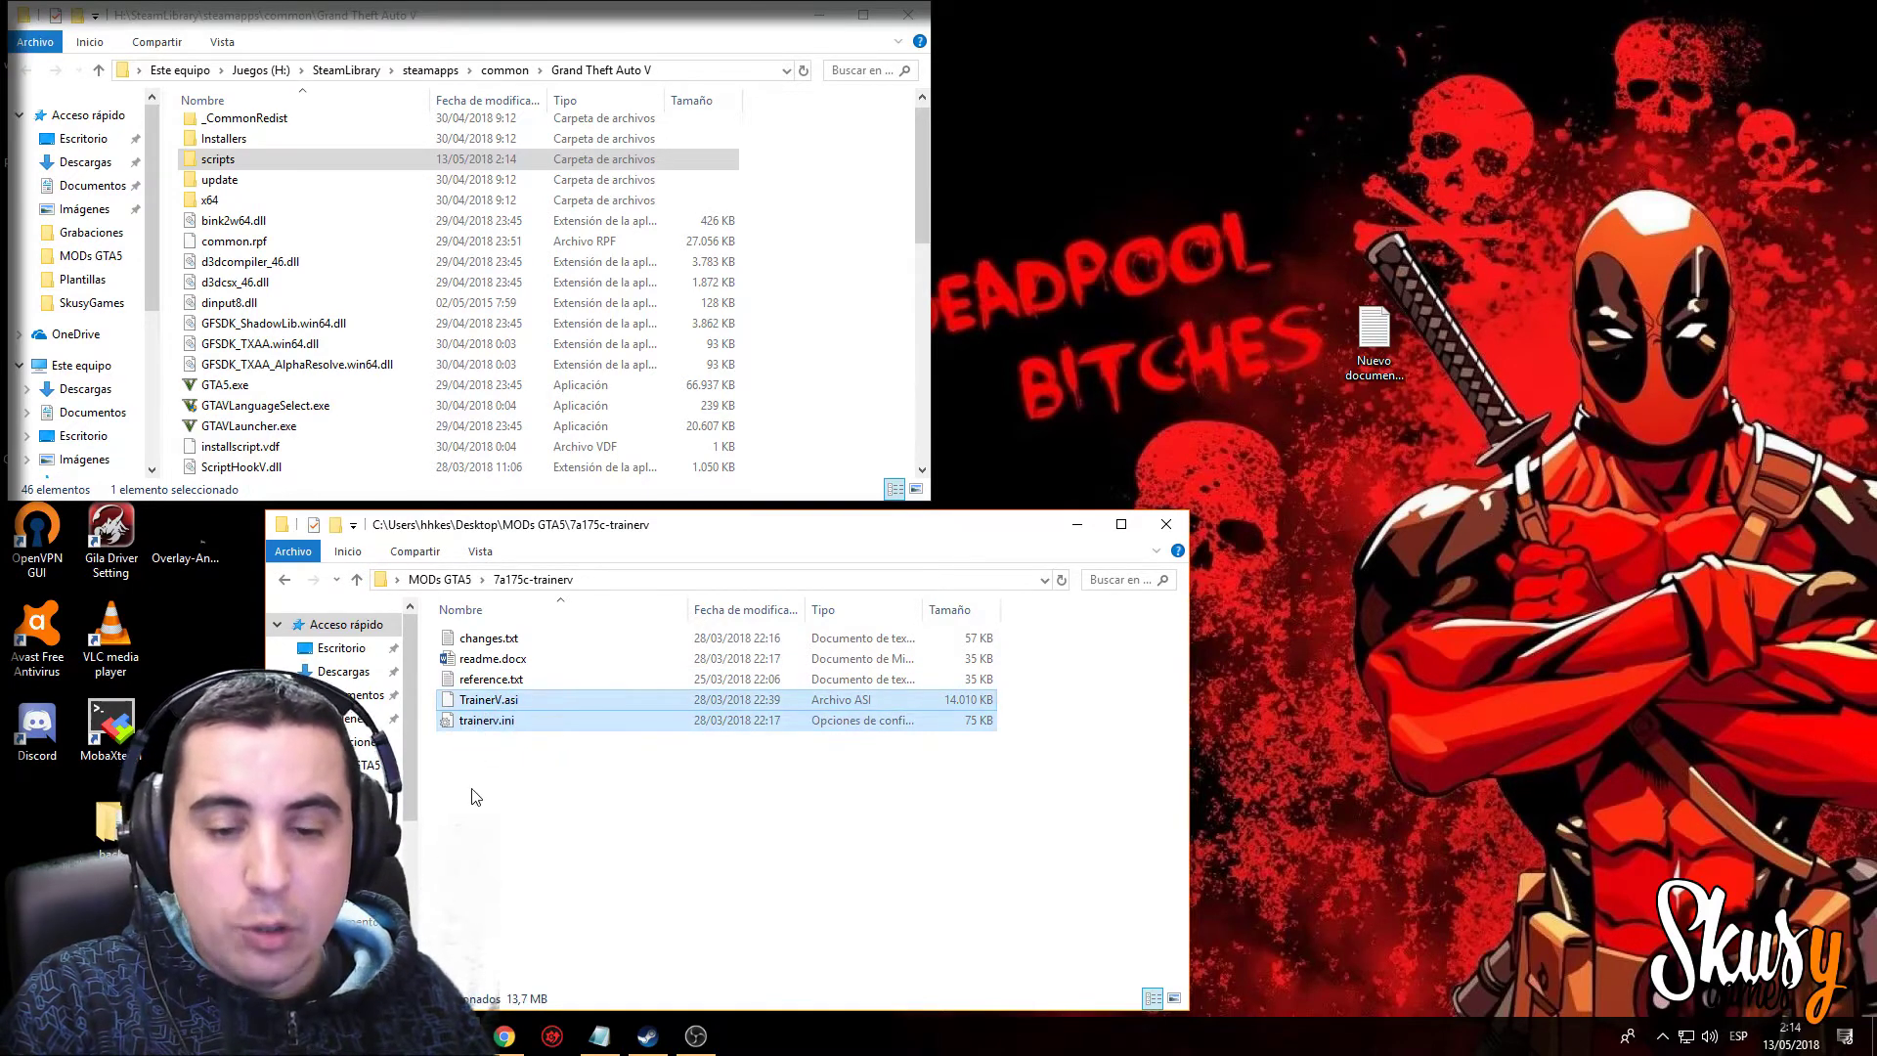
left_click_drag(475, 705, 796, 362)
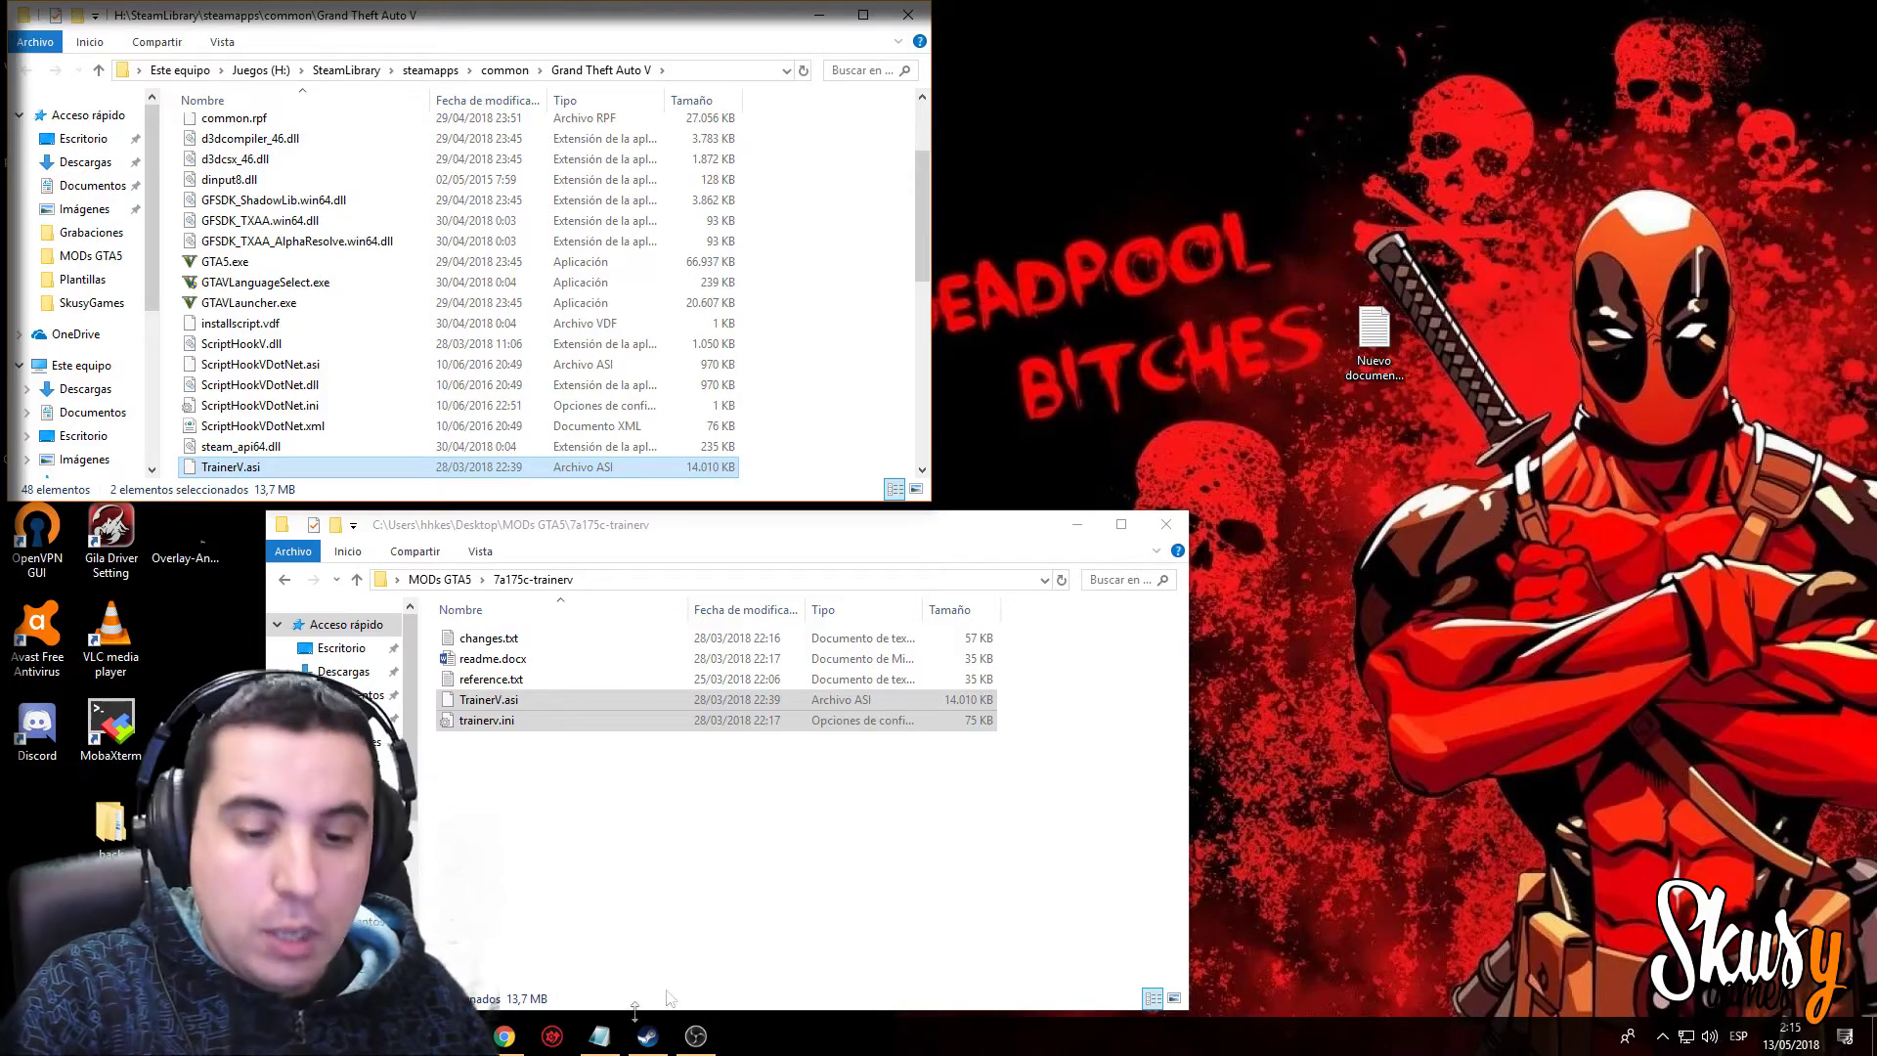
Switch to Steam, browse the local files of Grand Theft Auto V from its properties, and return to the desktop with the properties closed.
left_click(647, 1035)
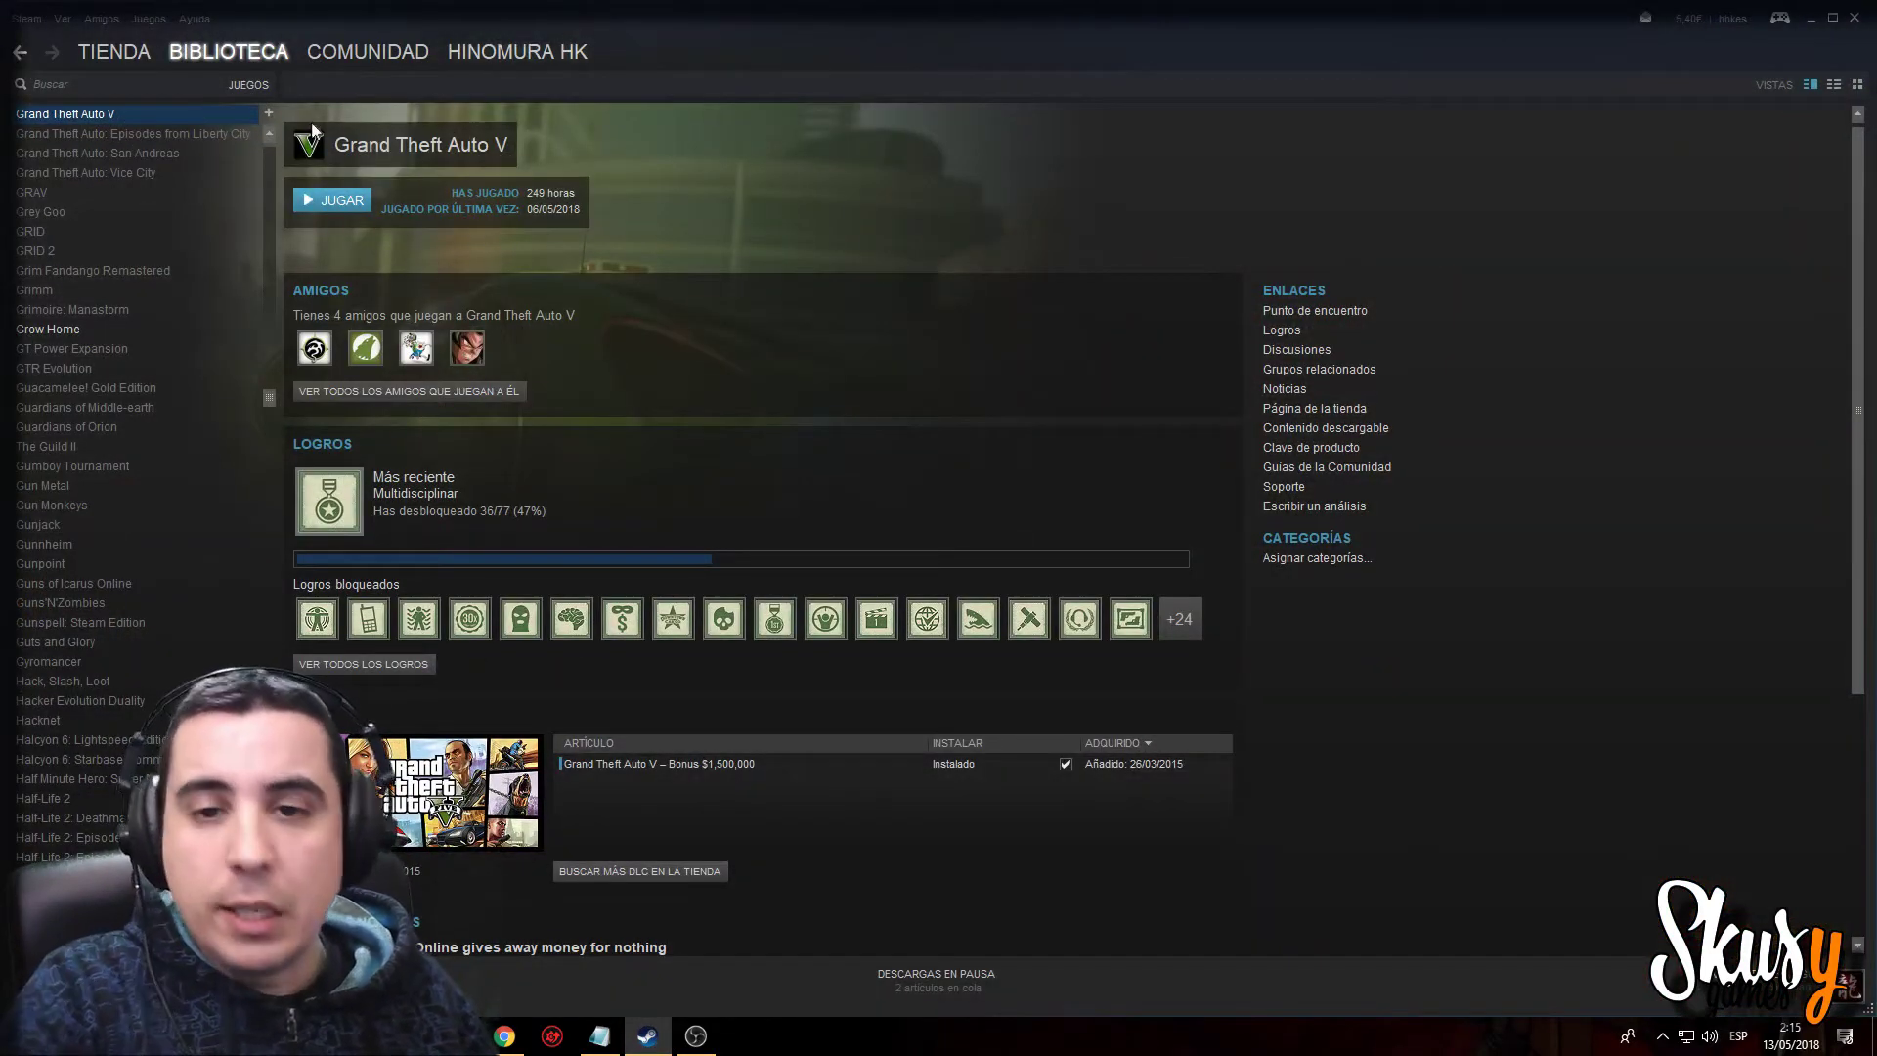
right_click(143, 110)
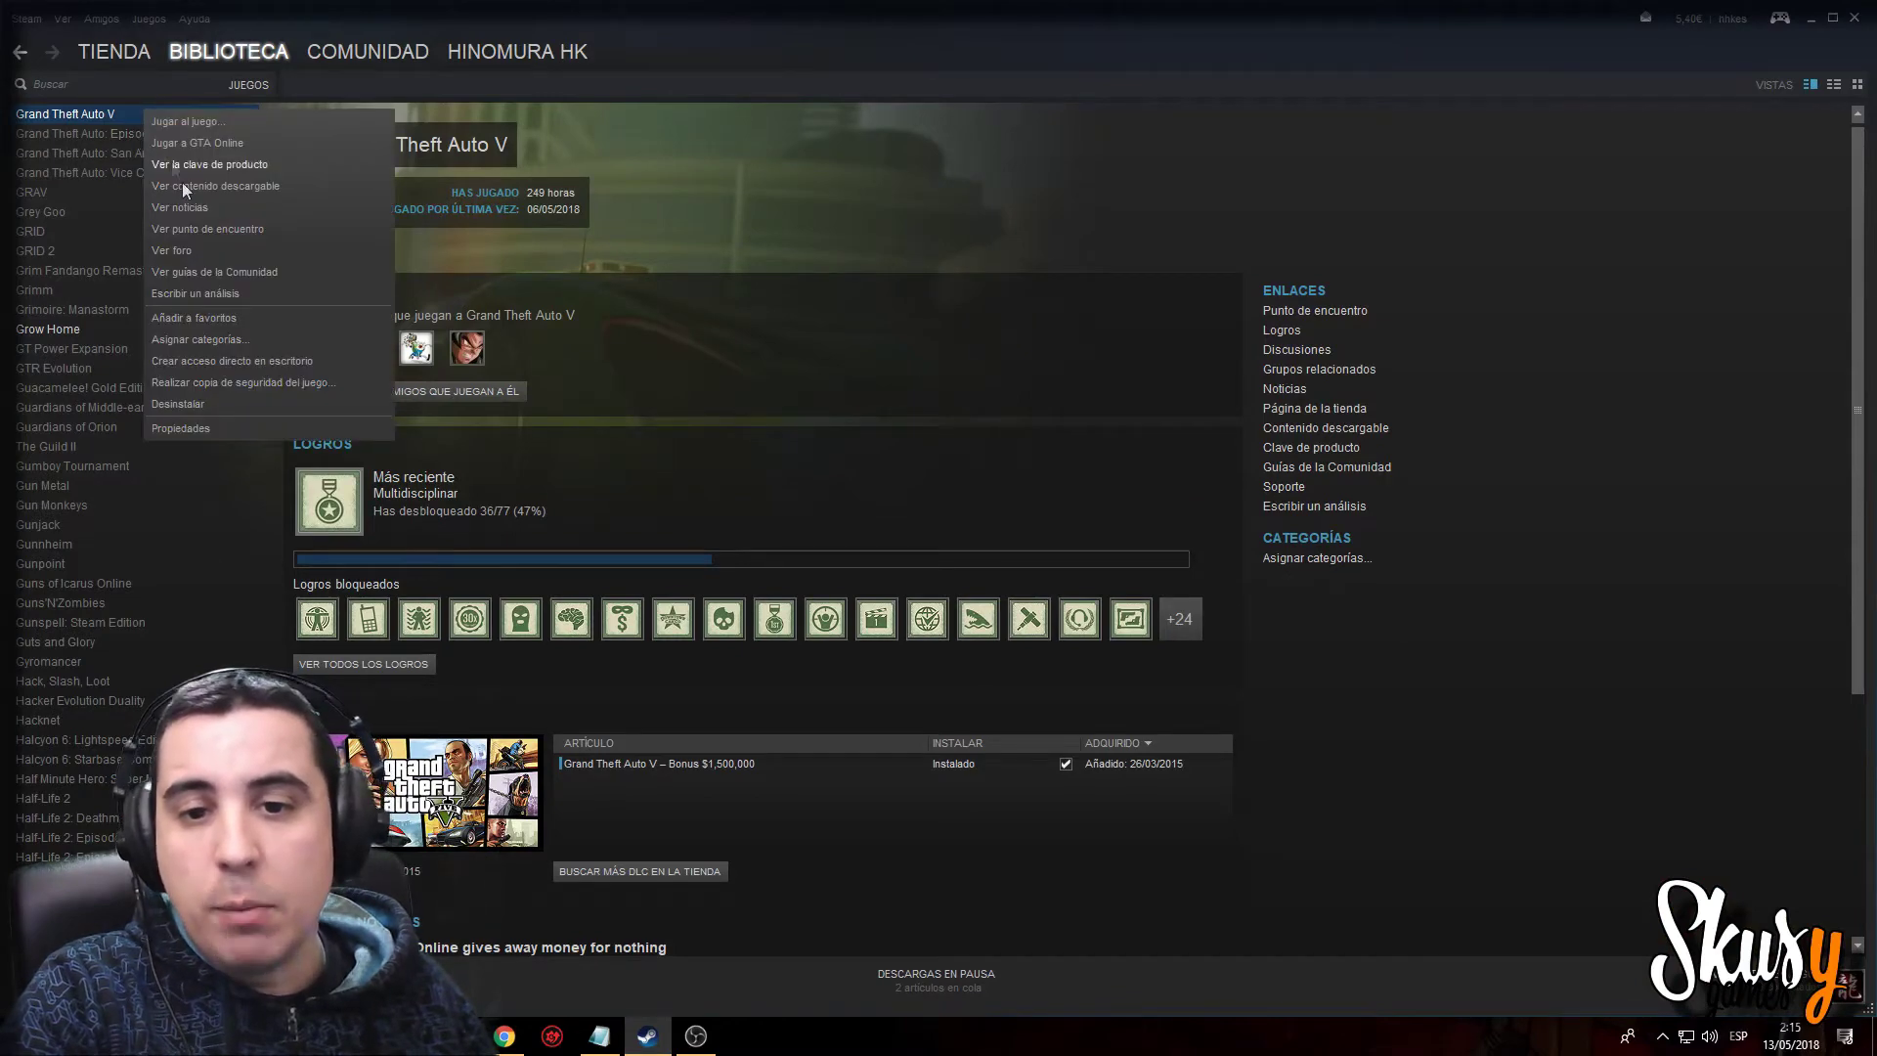
left_click(211, 427)
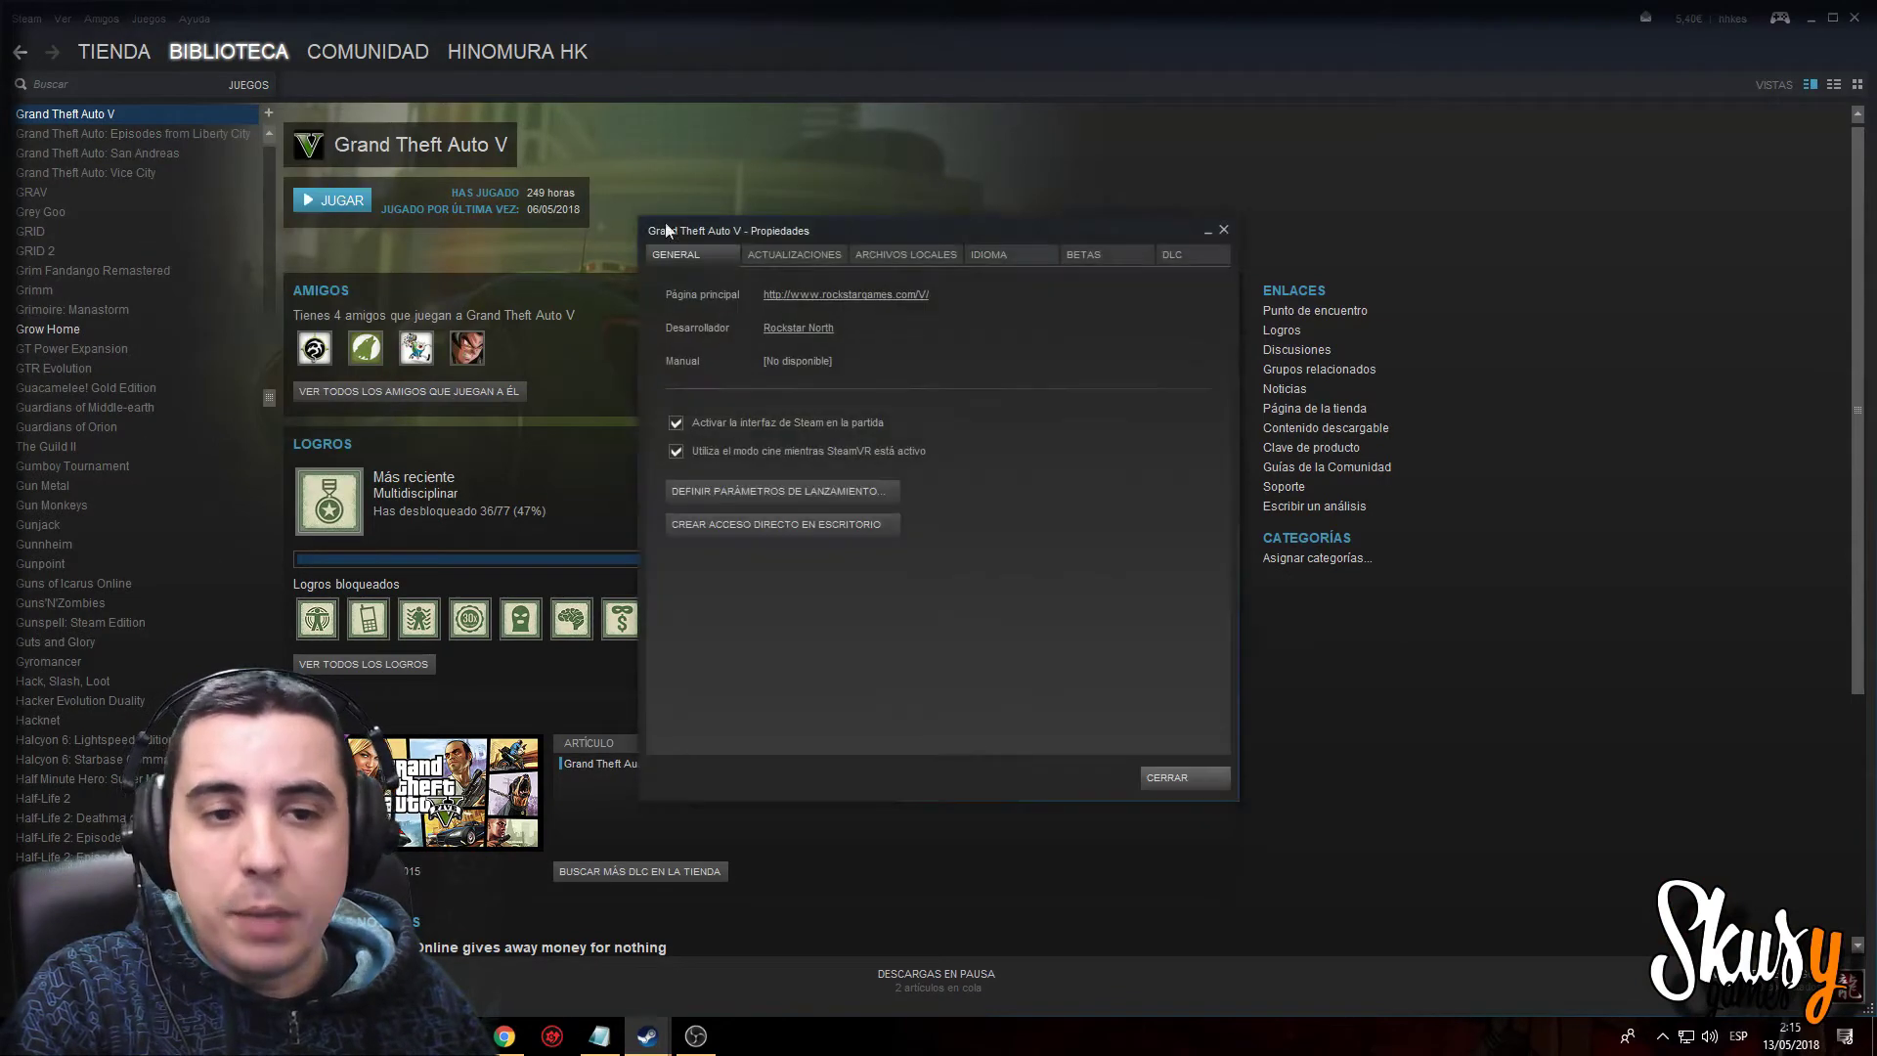
left_click(909, 254)
left_click(774, 330)
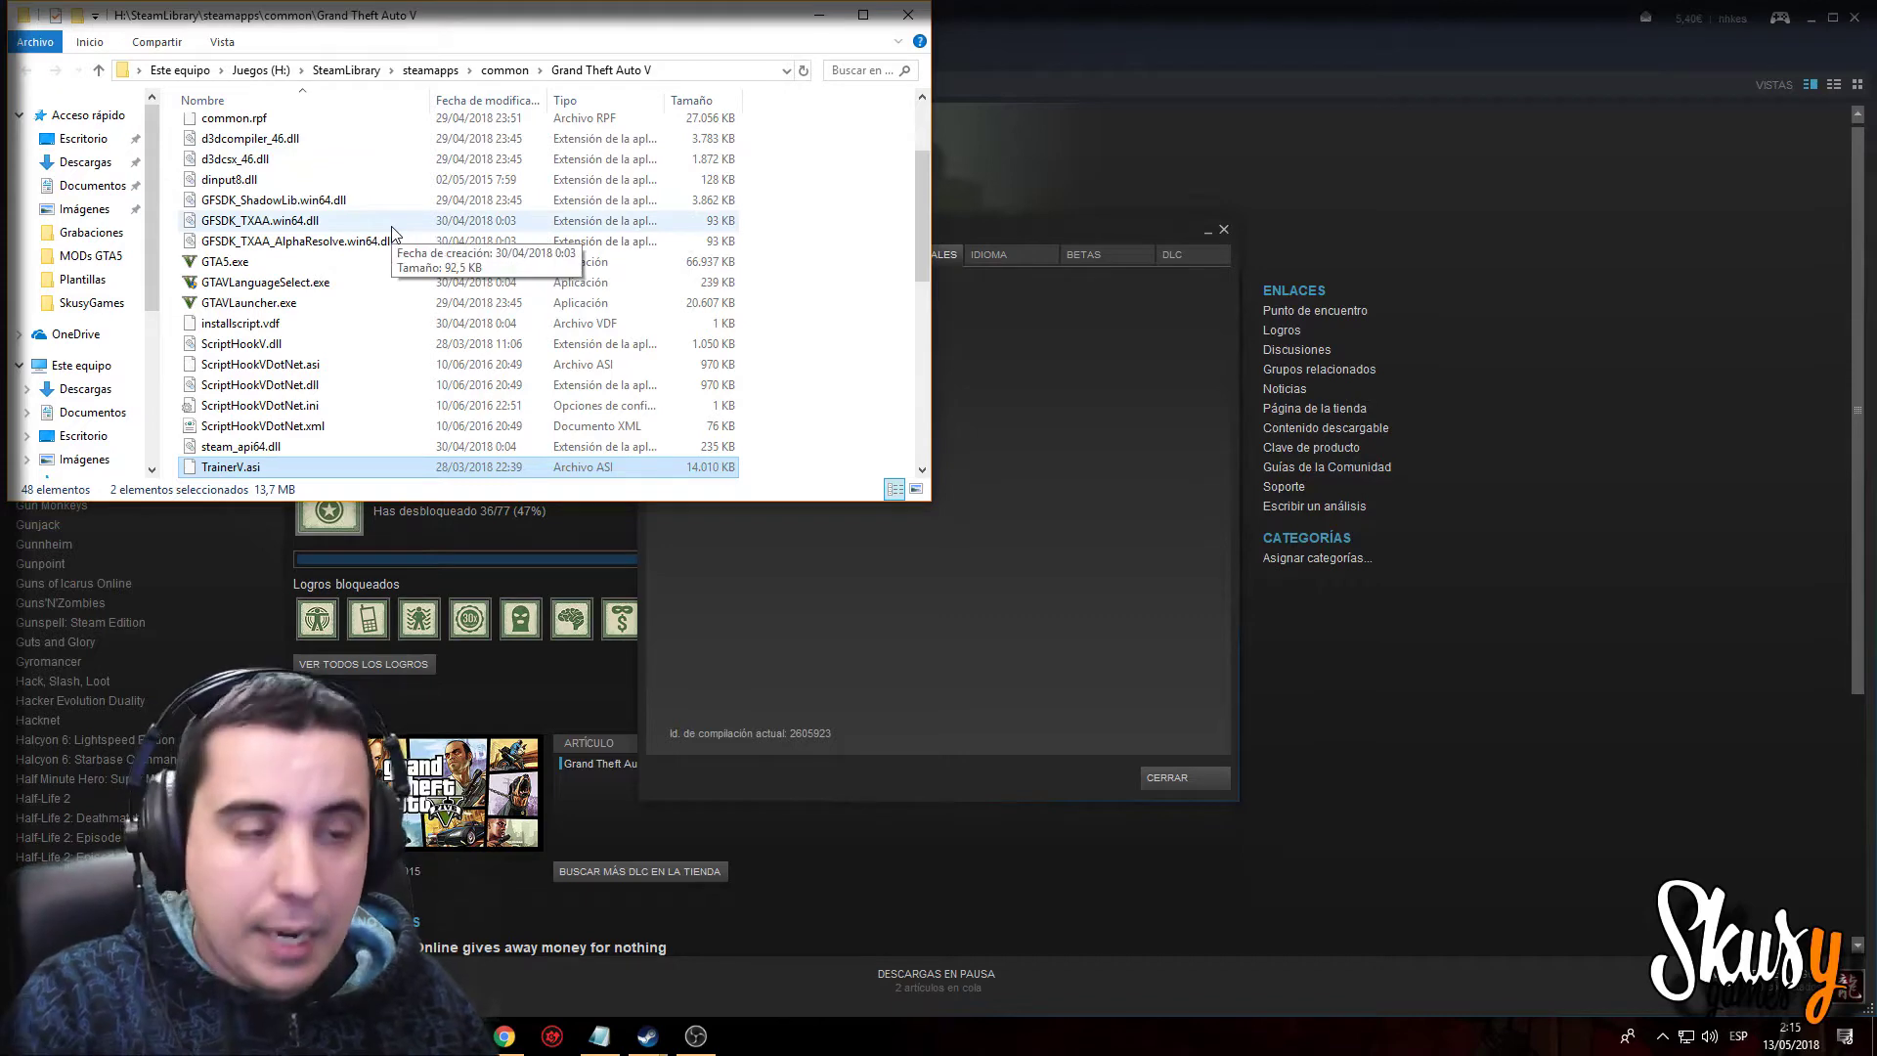
left_click(1809, 20)
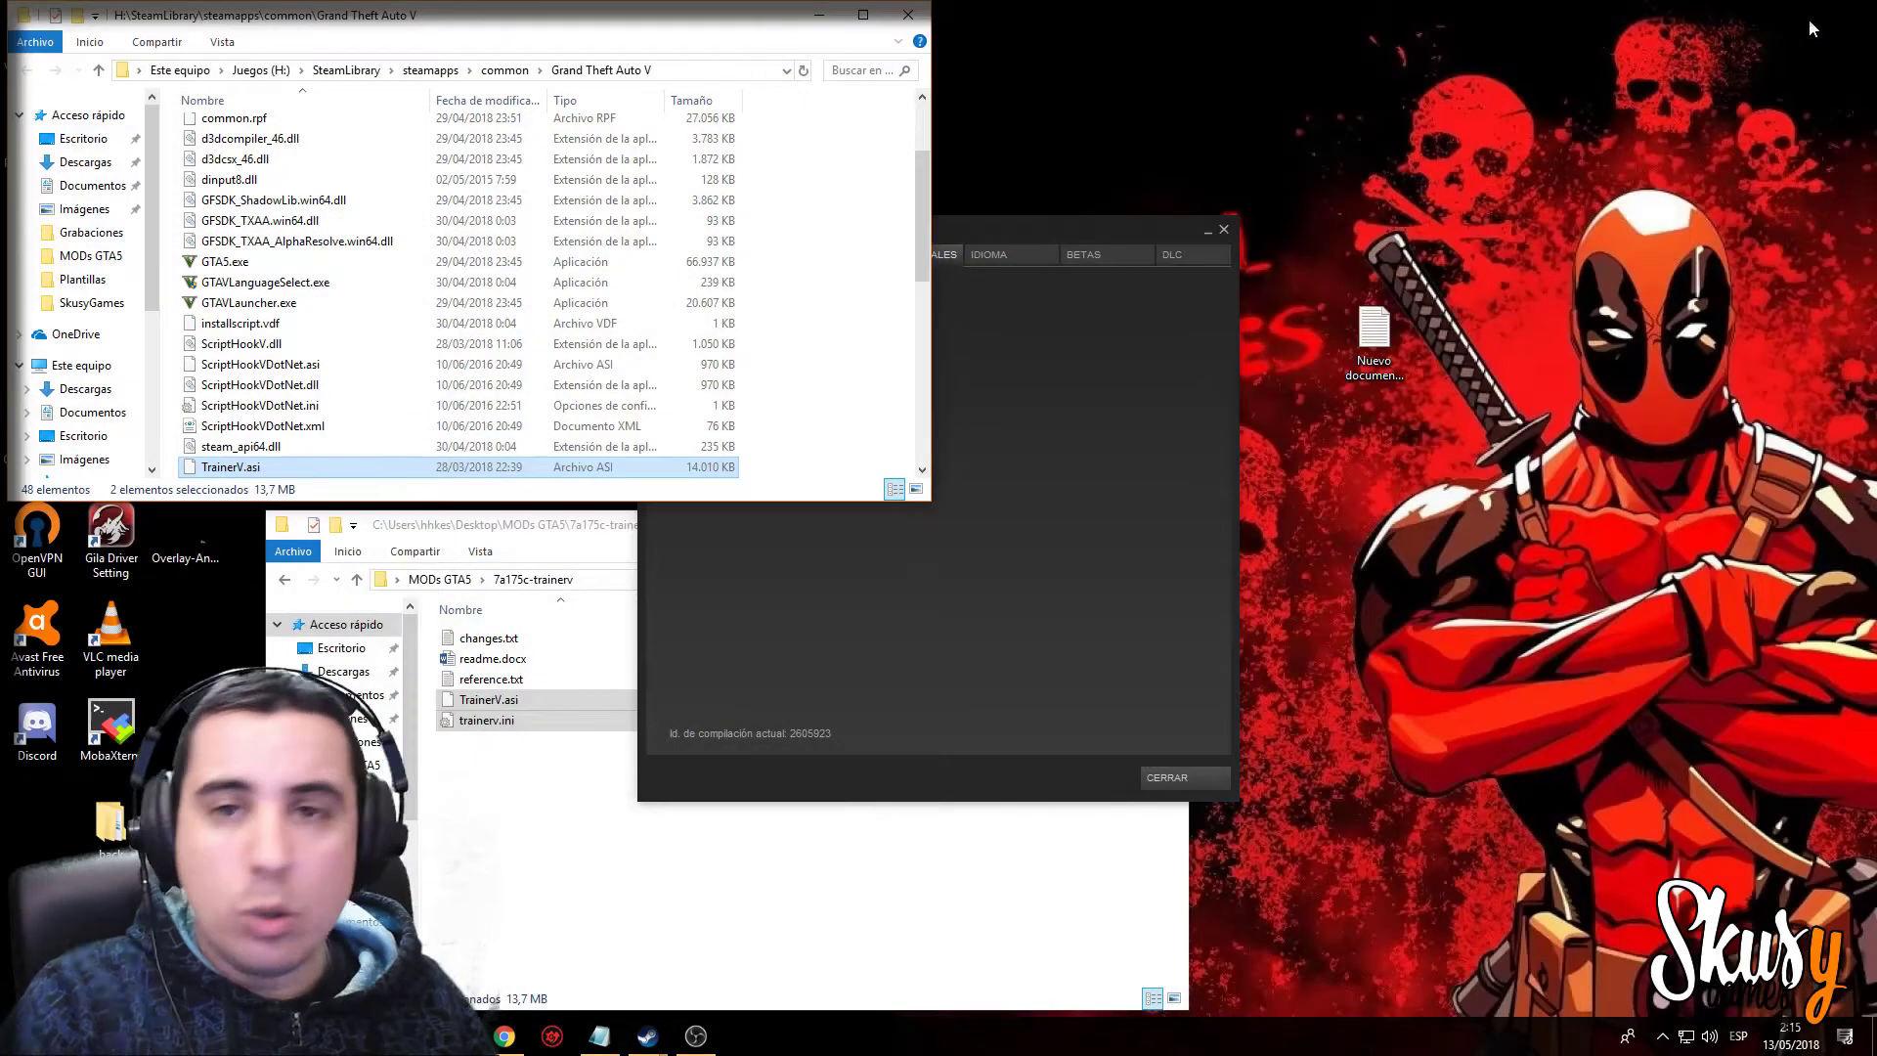
left_click(1222, 229)
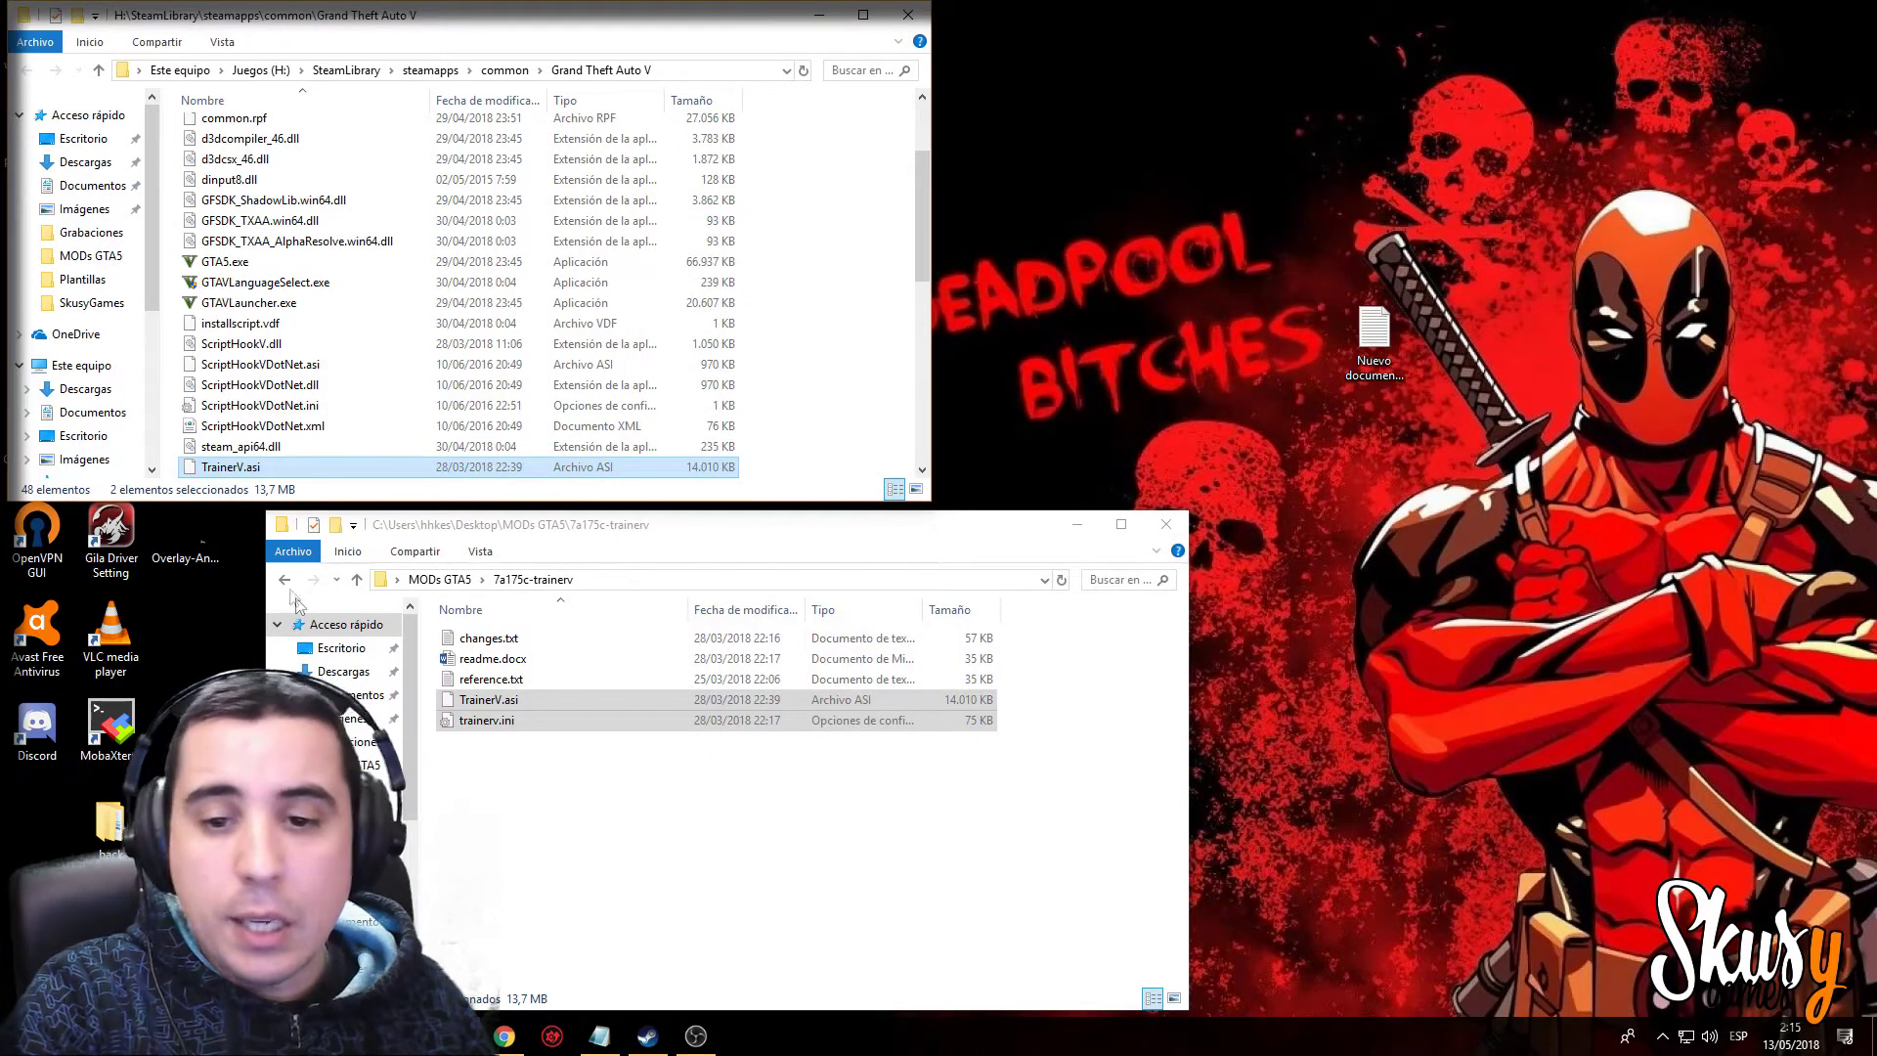
Open the file location of the Gila Driver Setting shortcut as an example, and close that folder window.
right_click(102, 531)
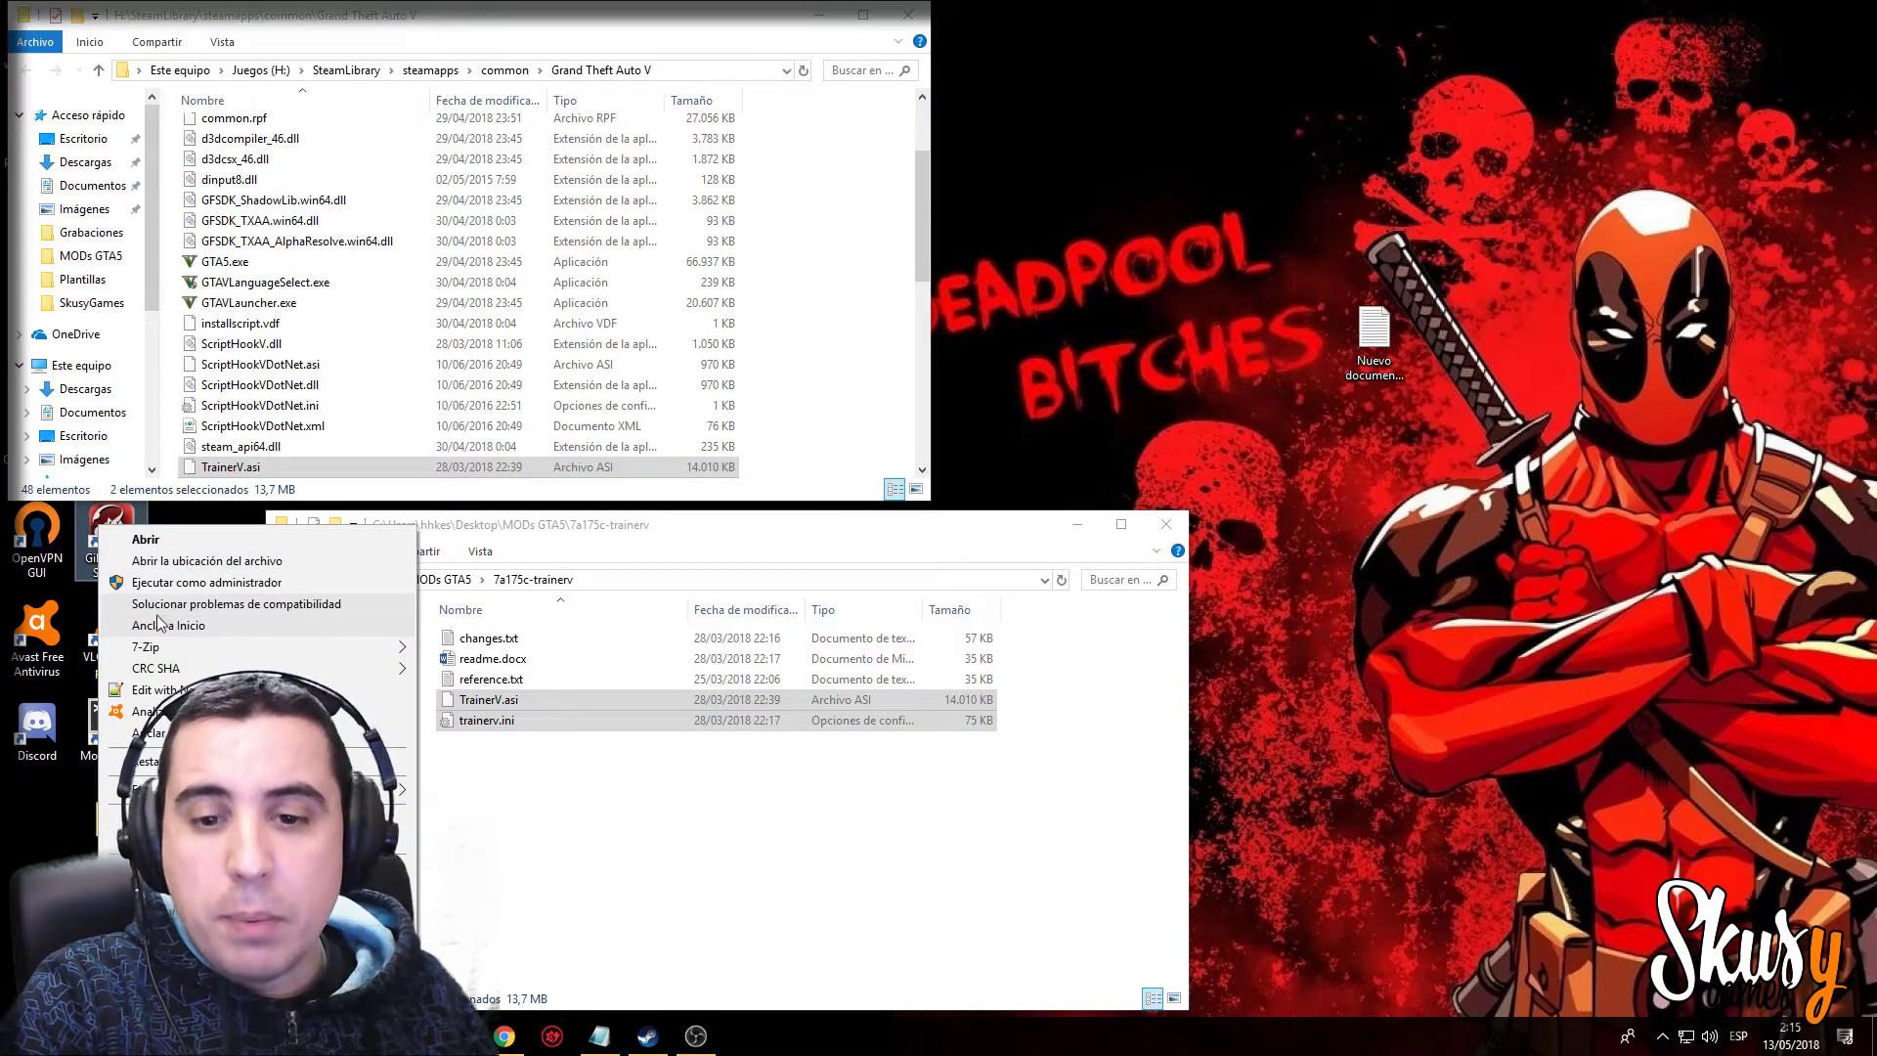
left_click(149, 560)
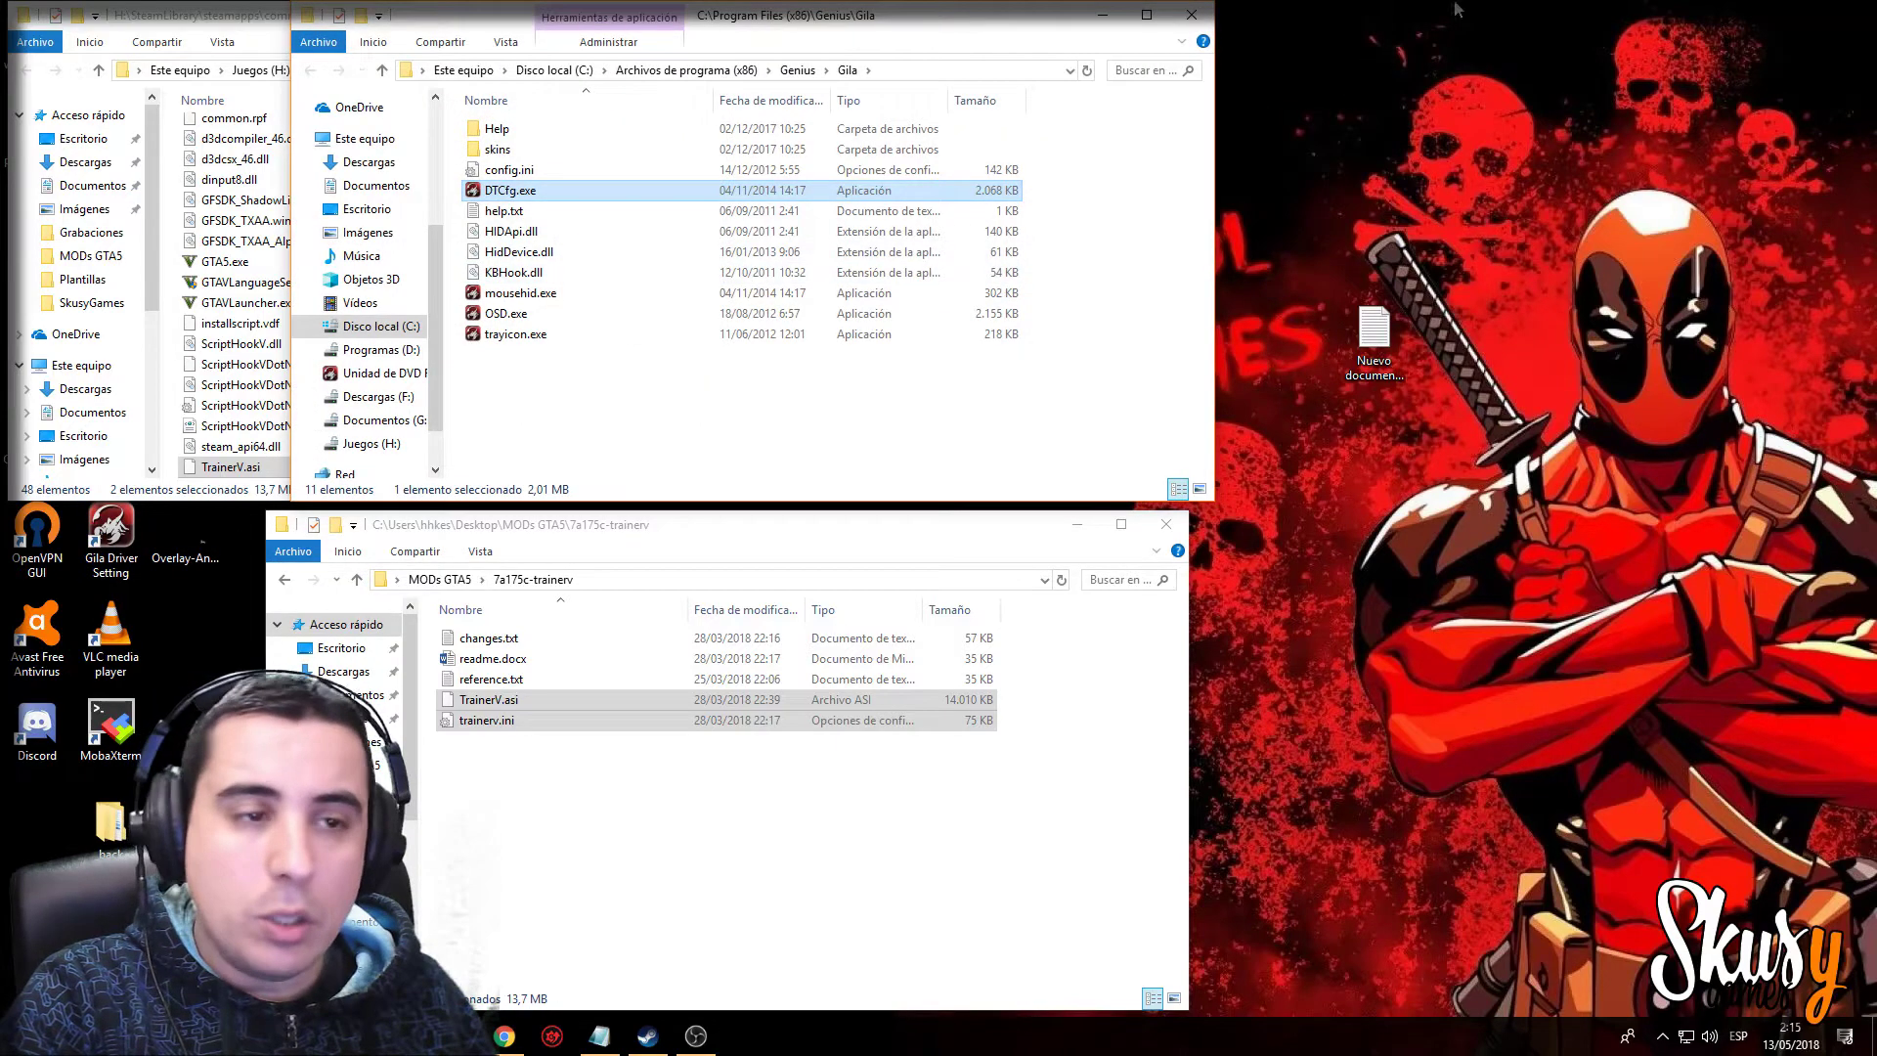
left_click(1191, 15)
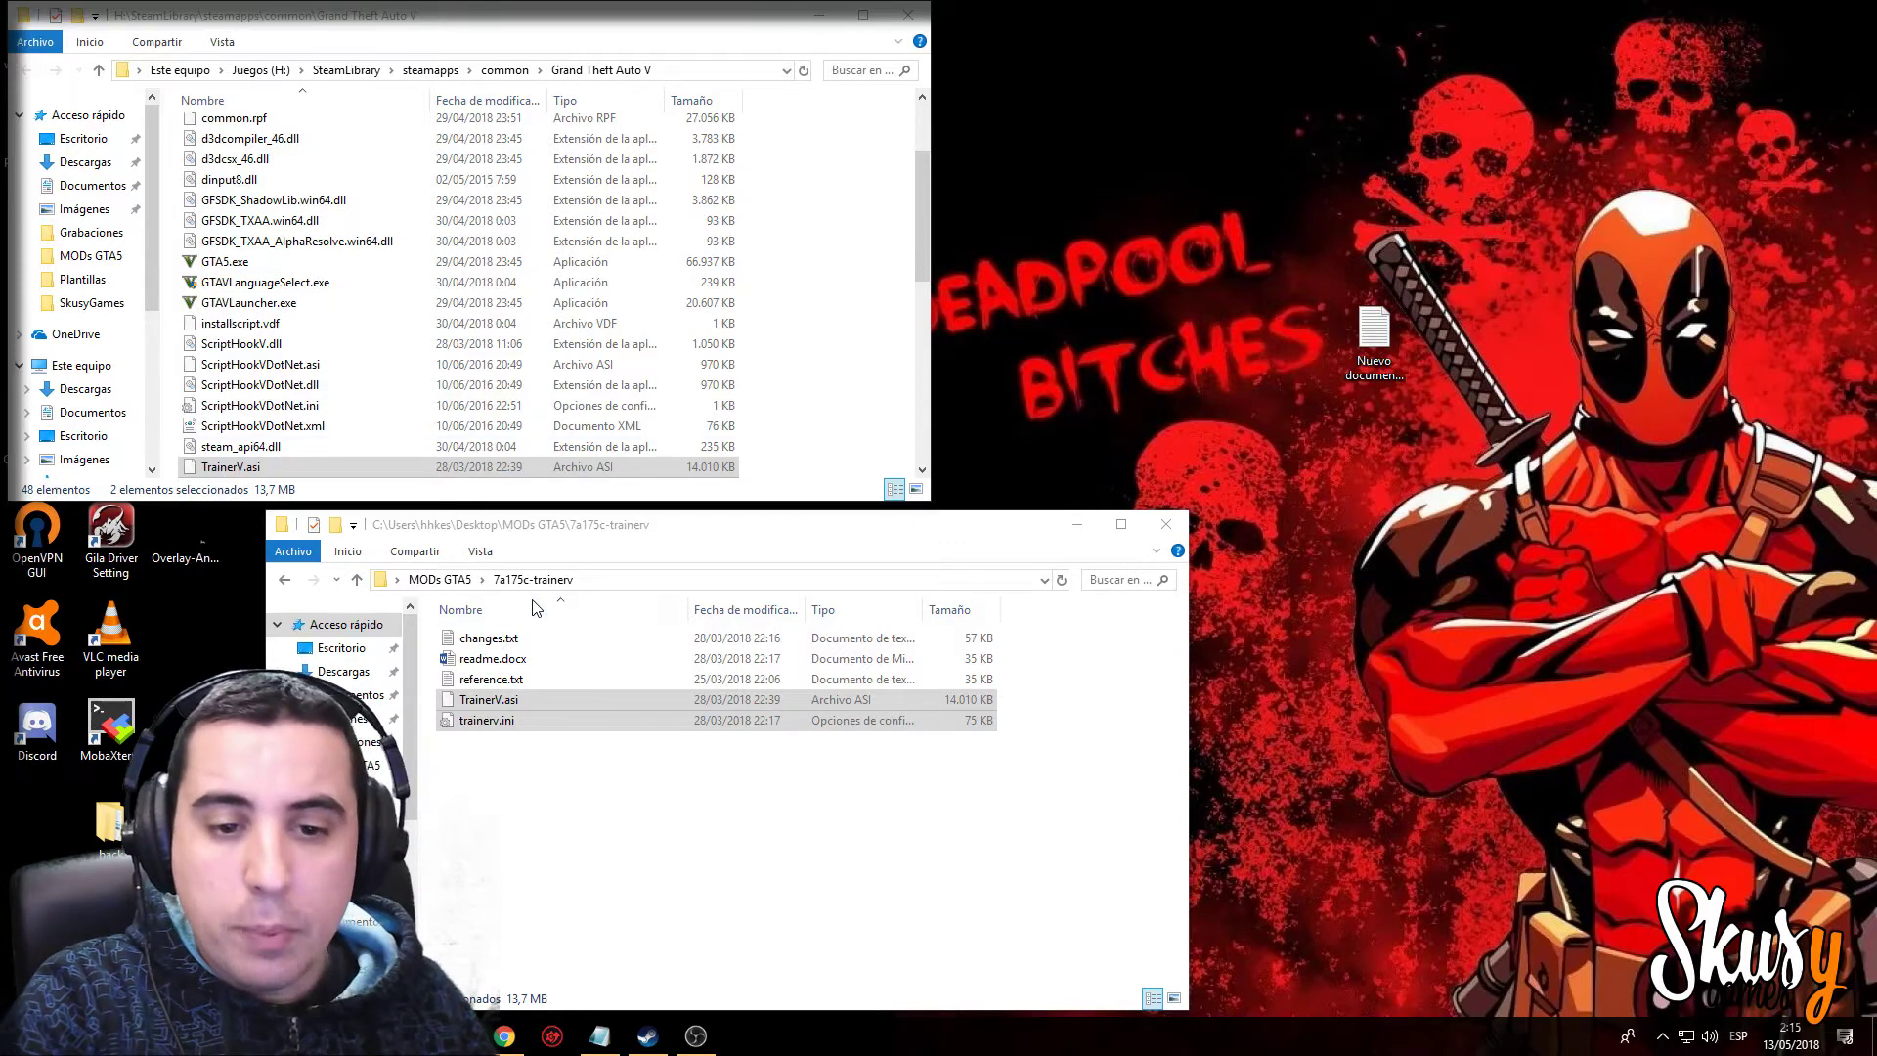
Copy the SinglePlayerGarage folder and SinglePlayerGarage.dll from the f010fa-SinglePlayerGarageBETA06 scripts folder into the game's scripts folder, and open that folder.
left_click(440, 578)
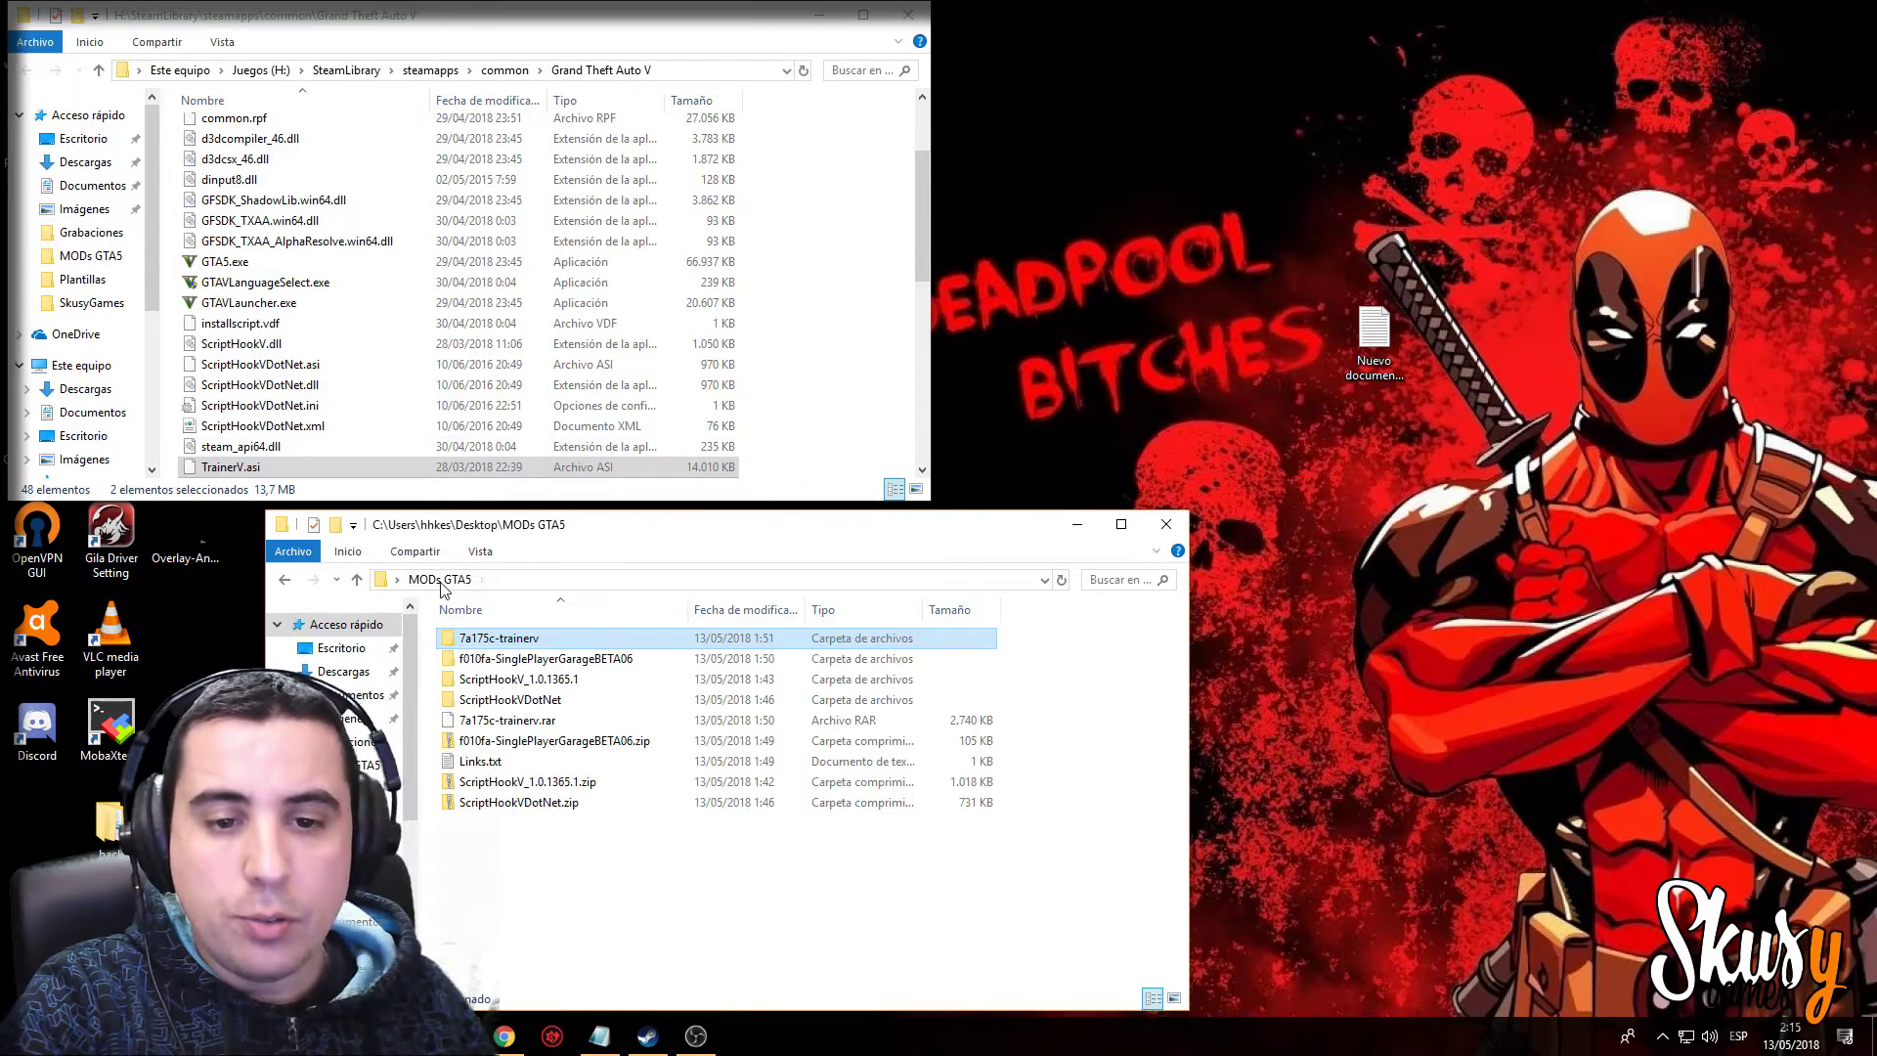
double_click(494, 661)
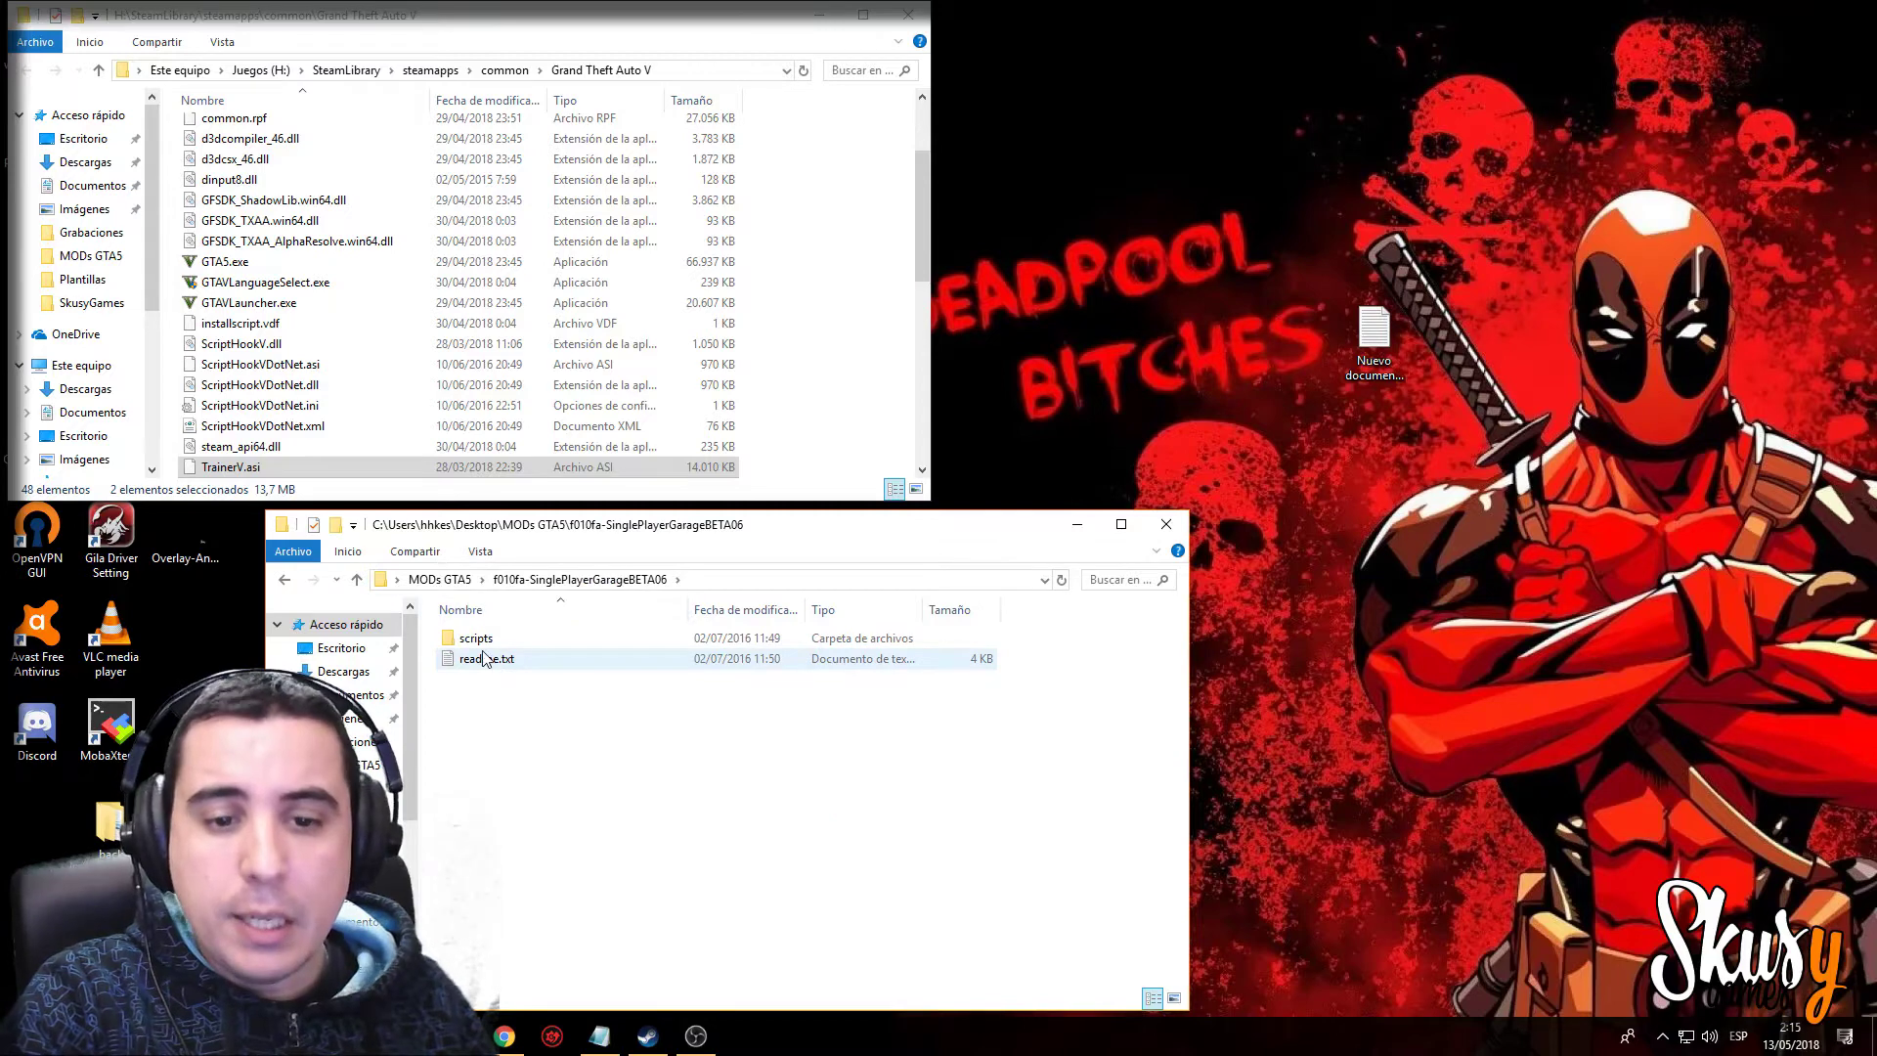
double_click(483, 638)
left_click(508, 647)
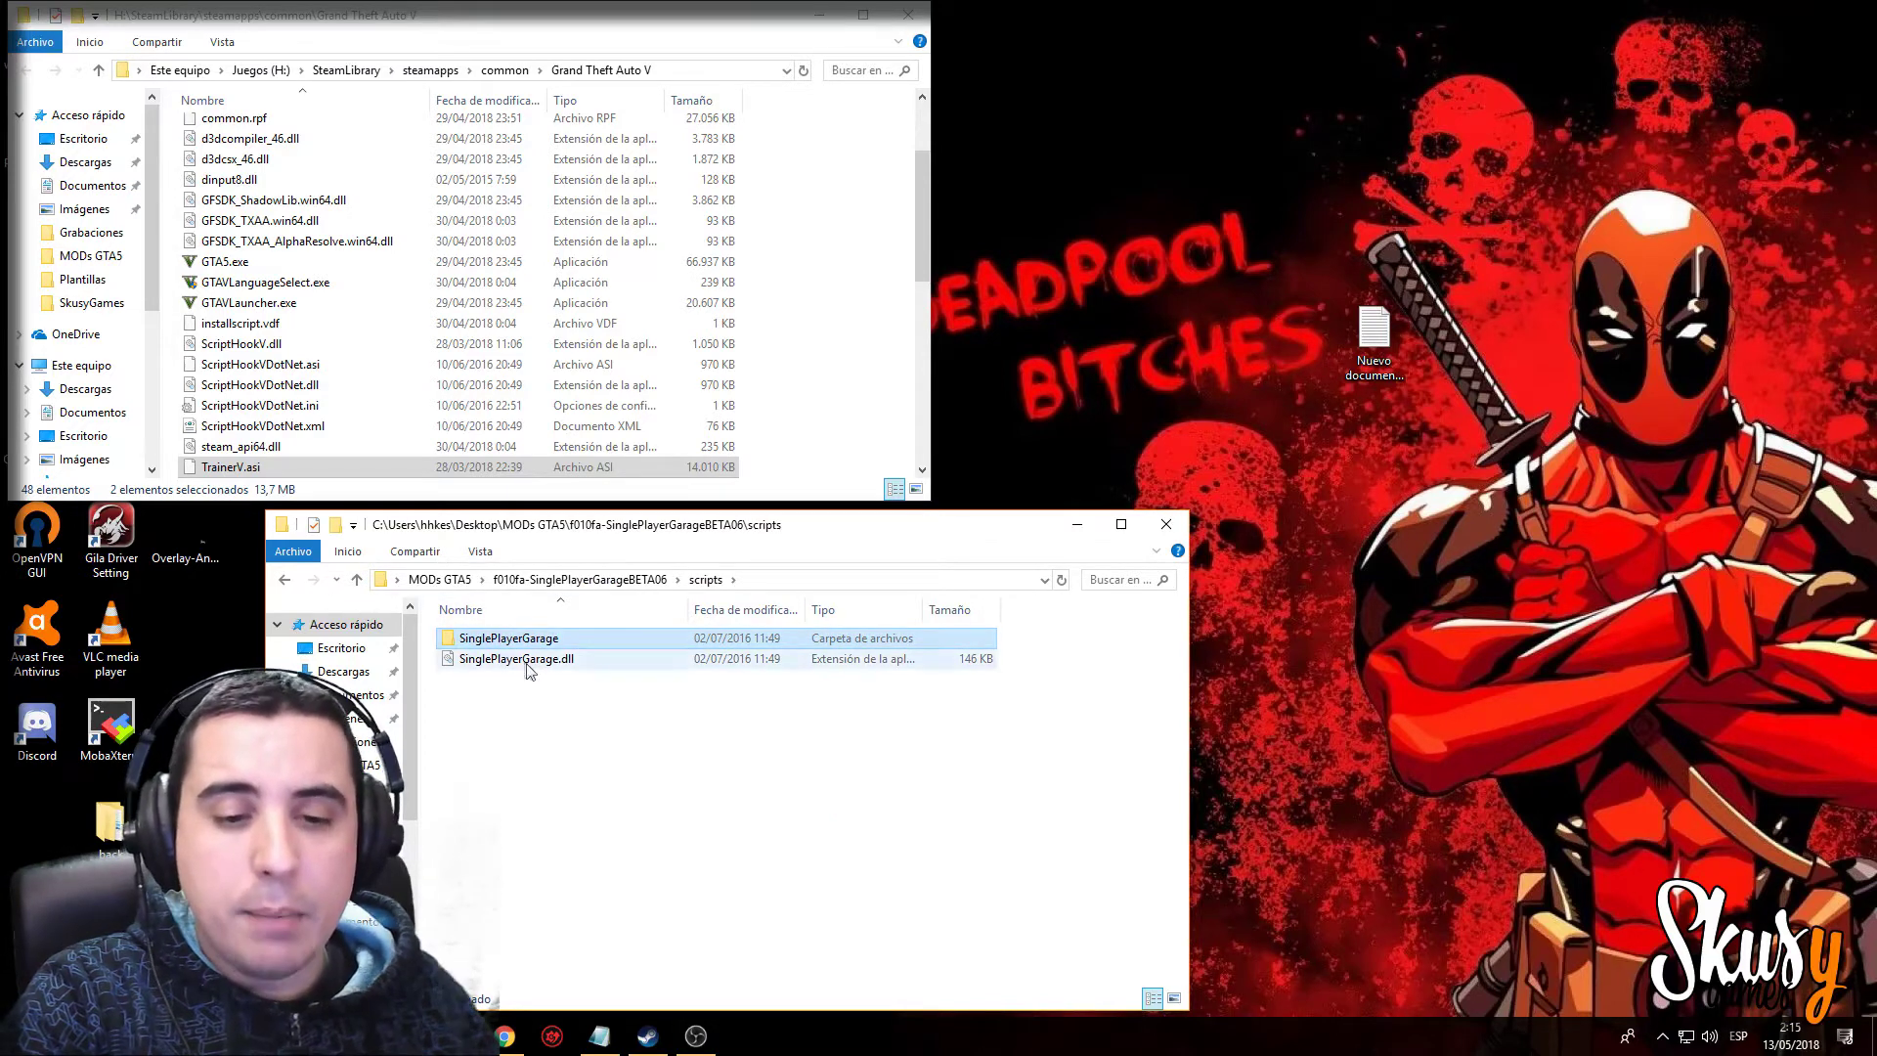
left_click(579, 579)
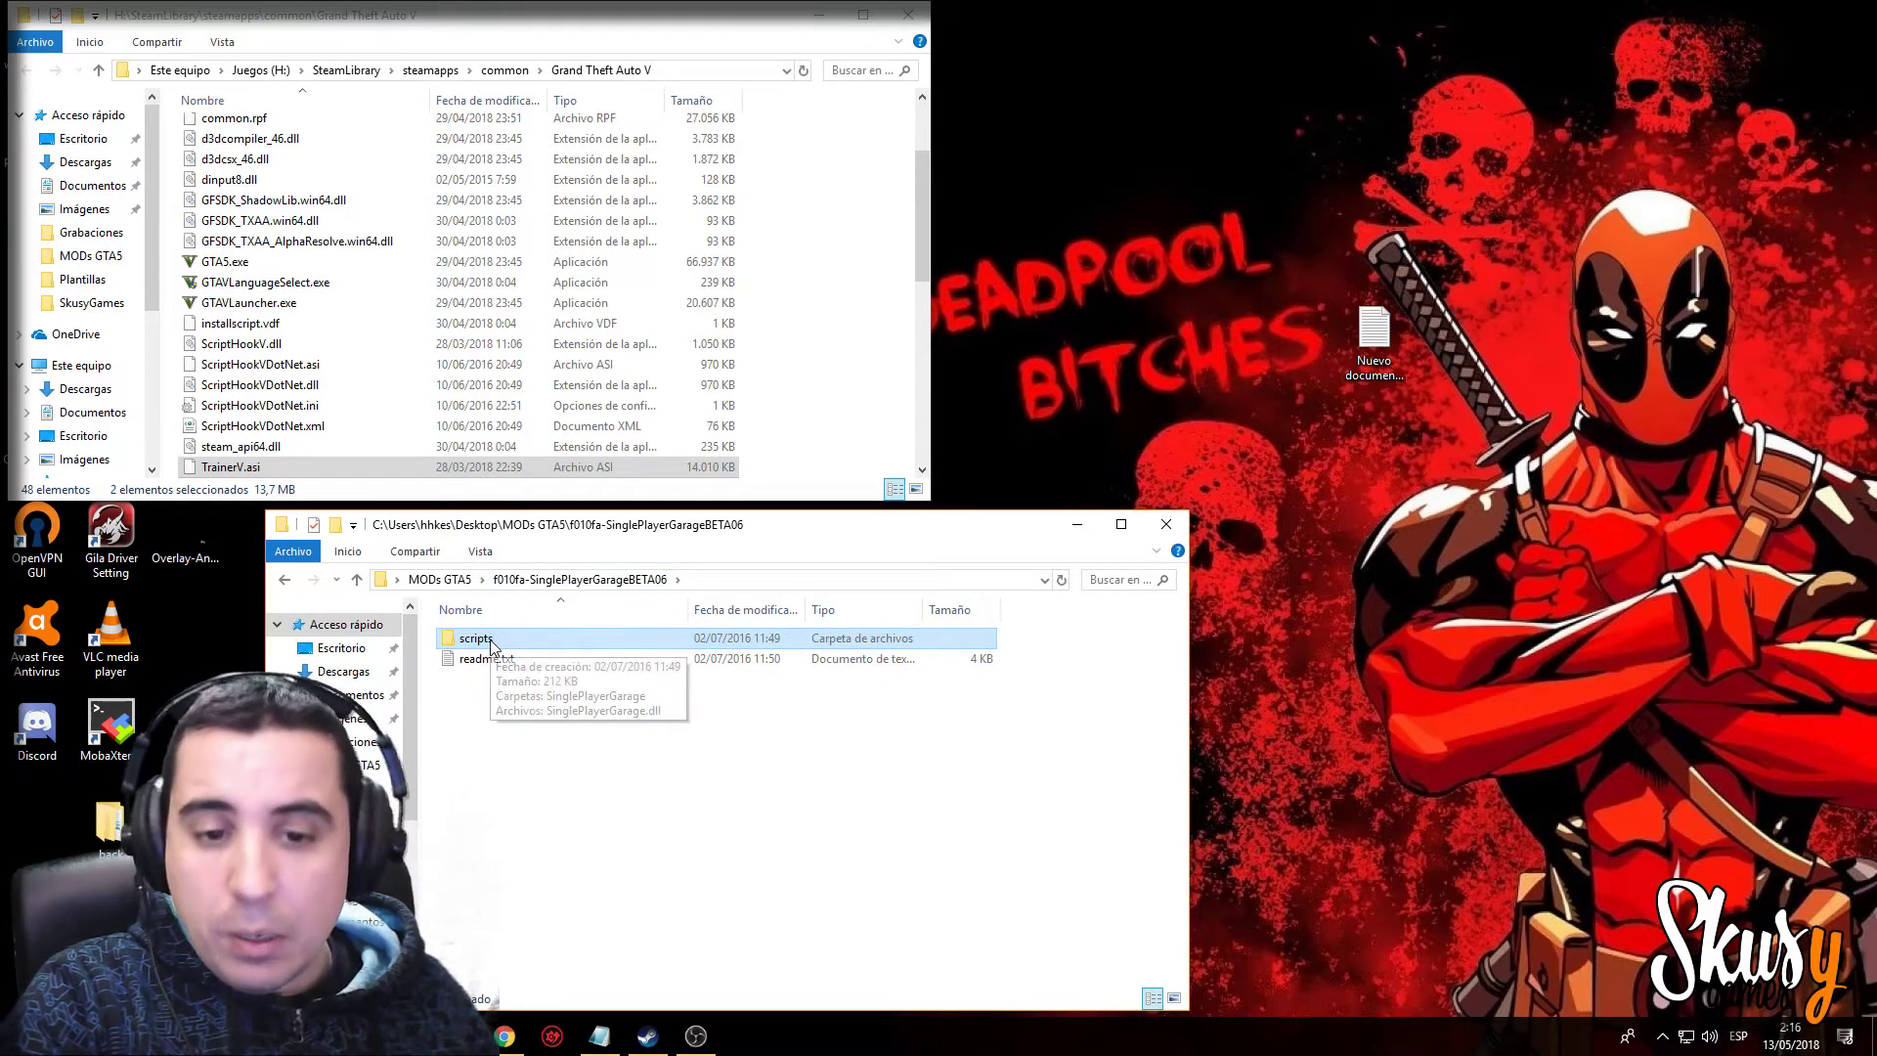
double_click(479, 638)
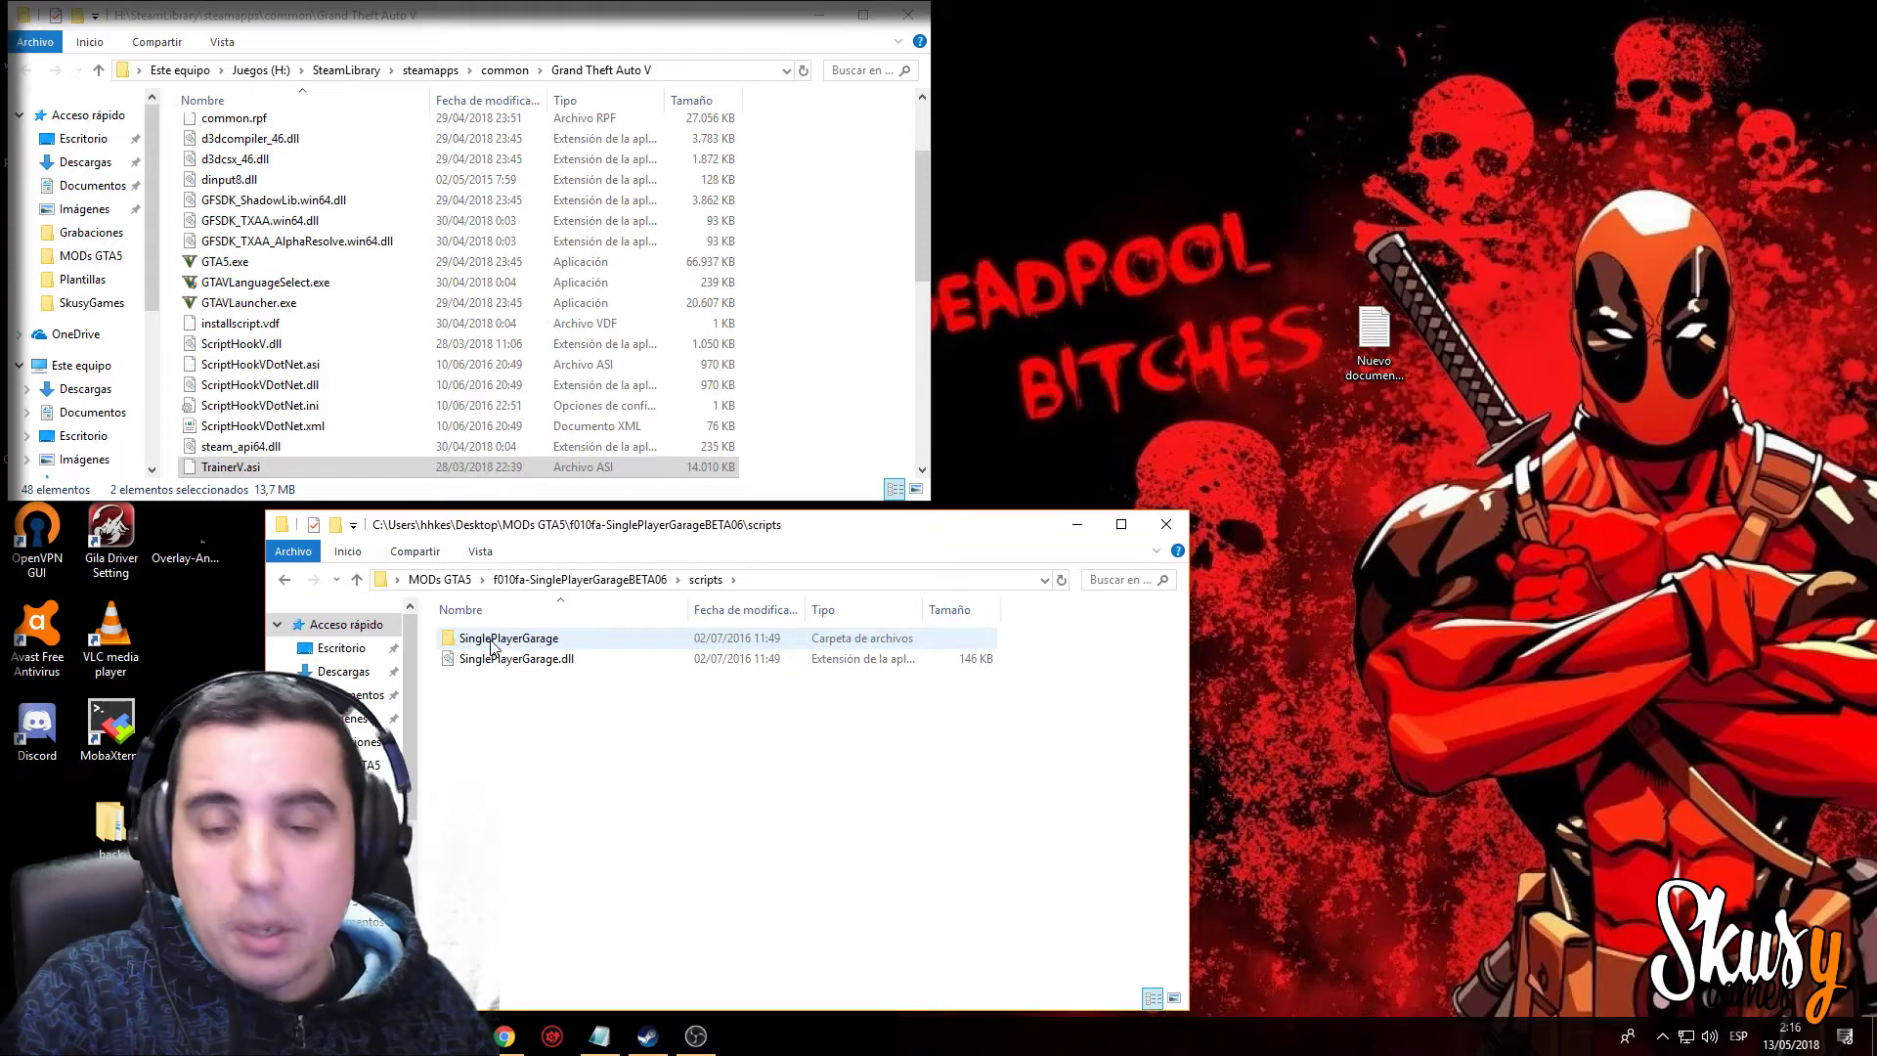
key("ctrl+a")
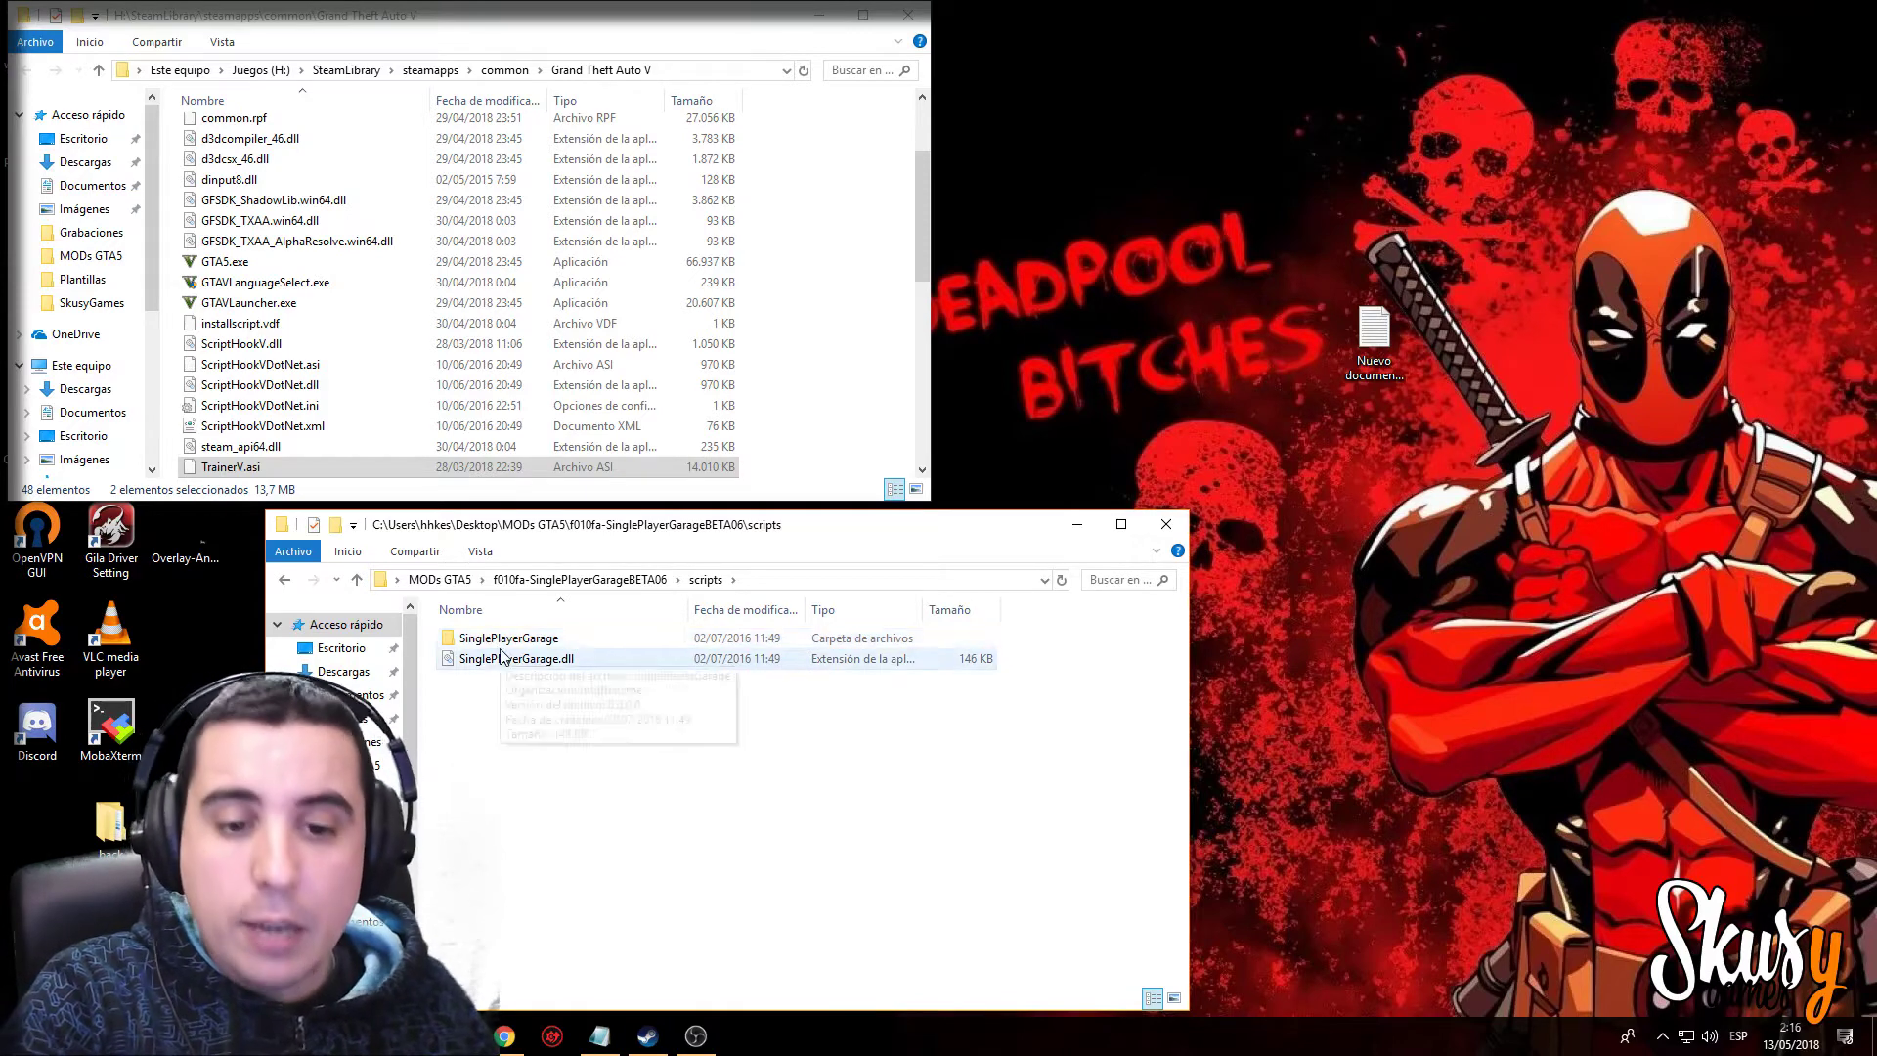
scroll(377, 352, "up", 3)
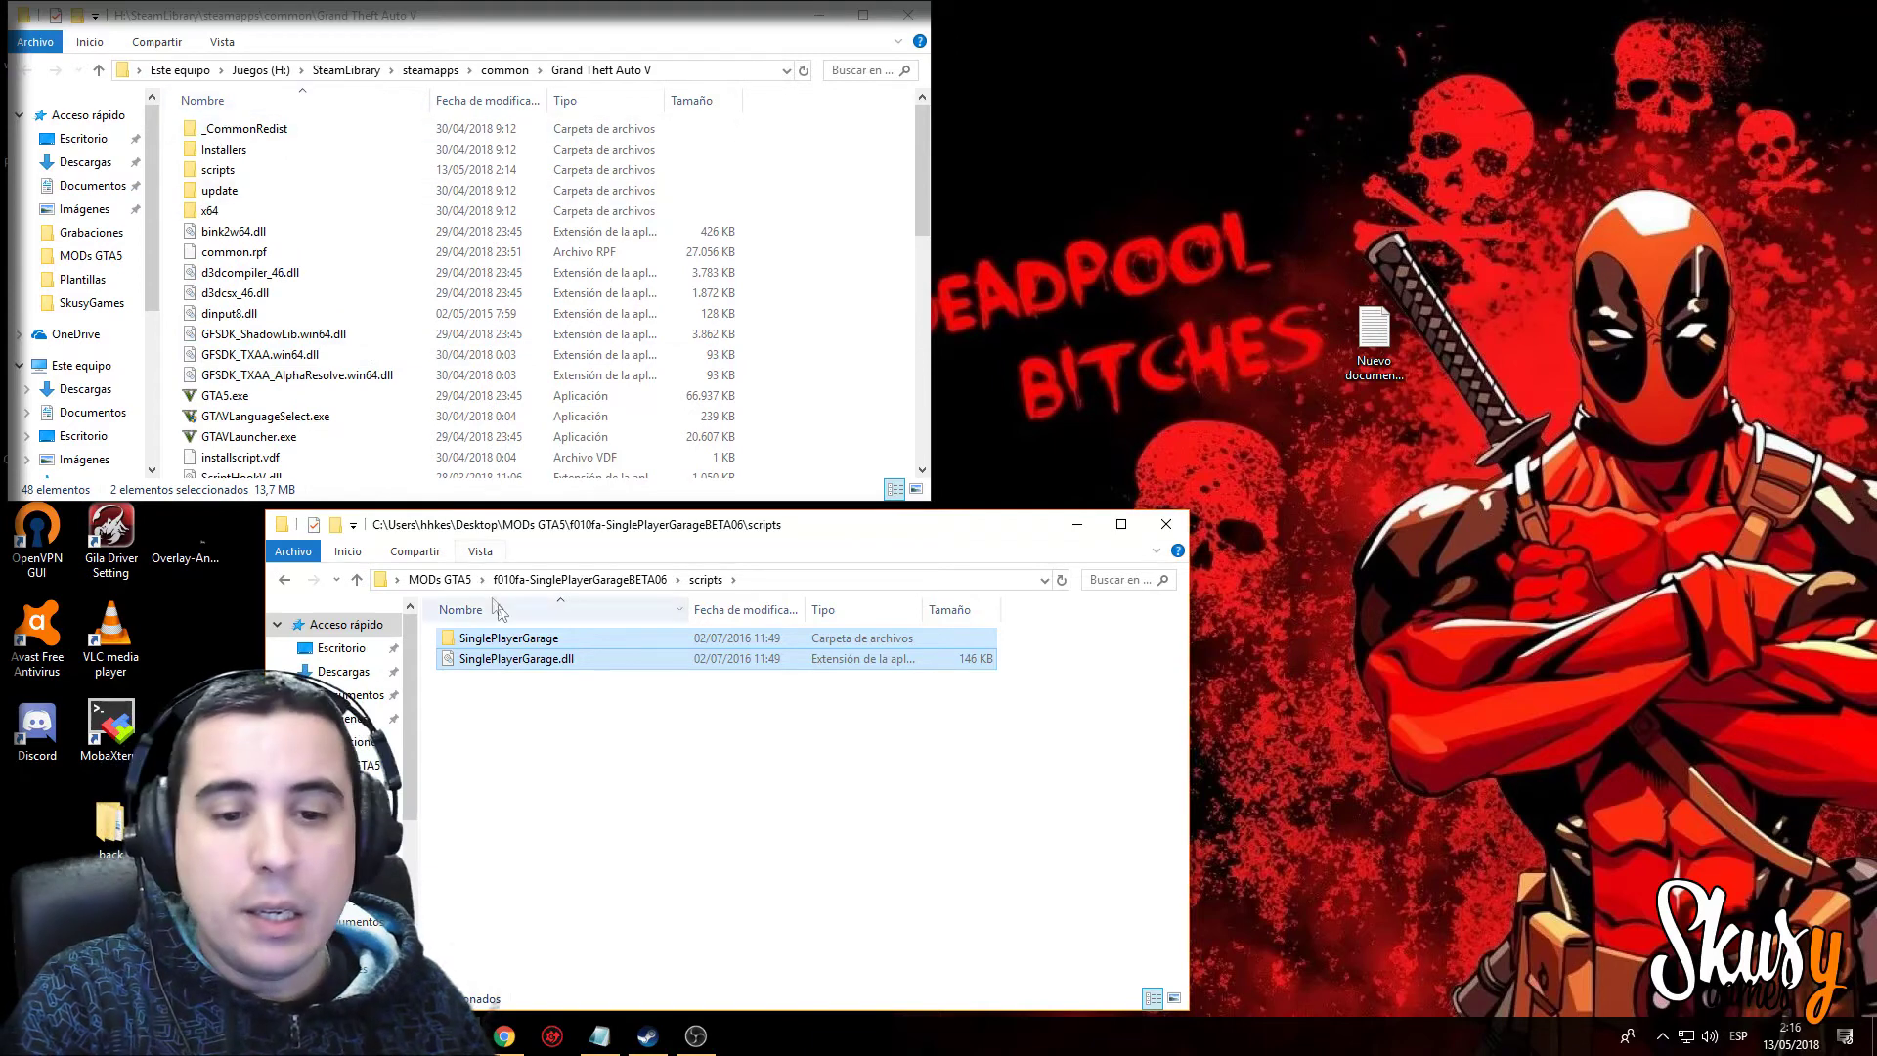
left_click_drag(531, 657, 225, 176)
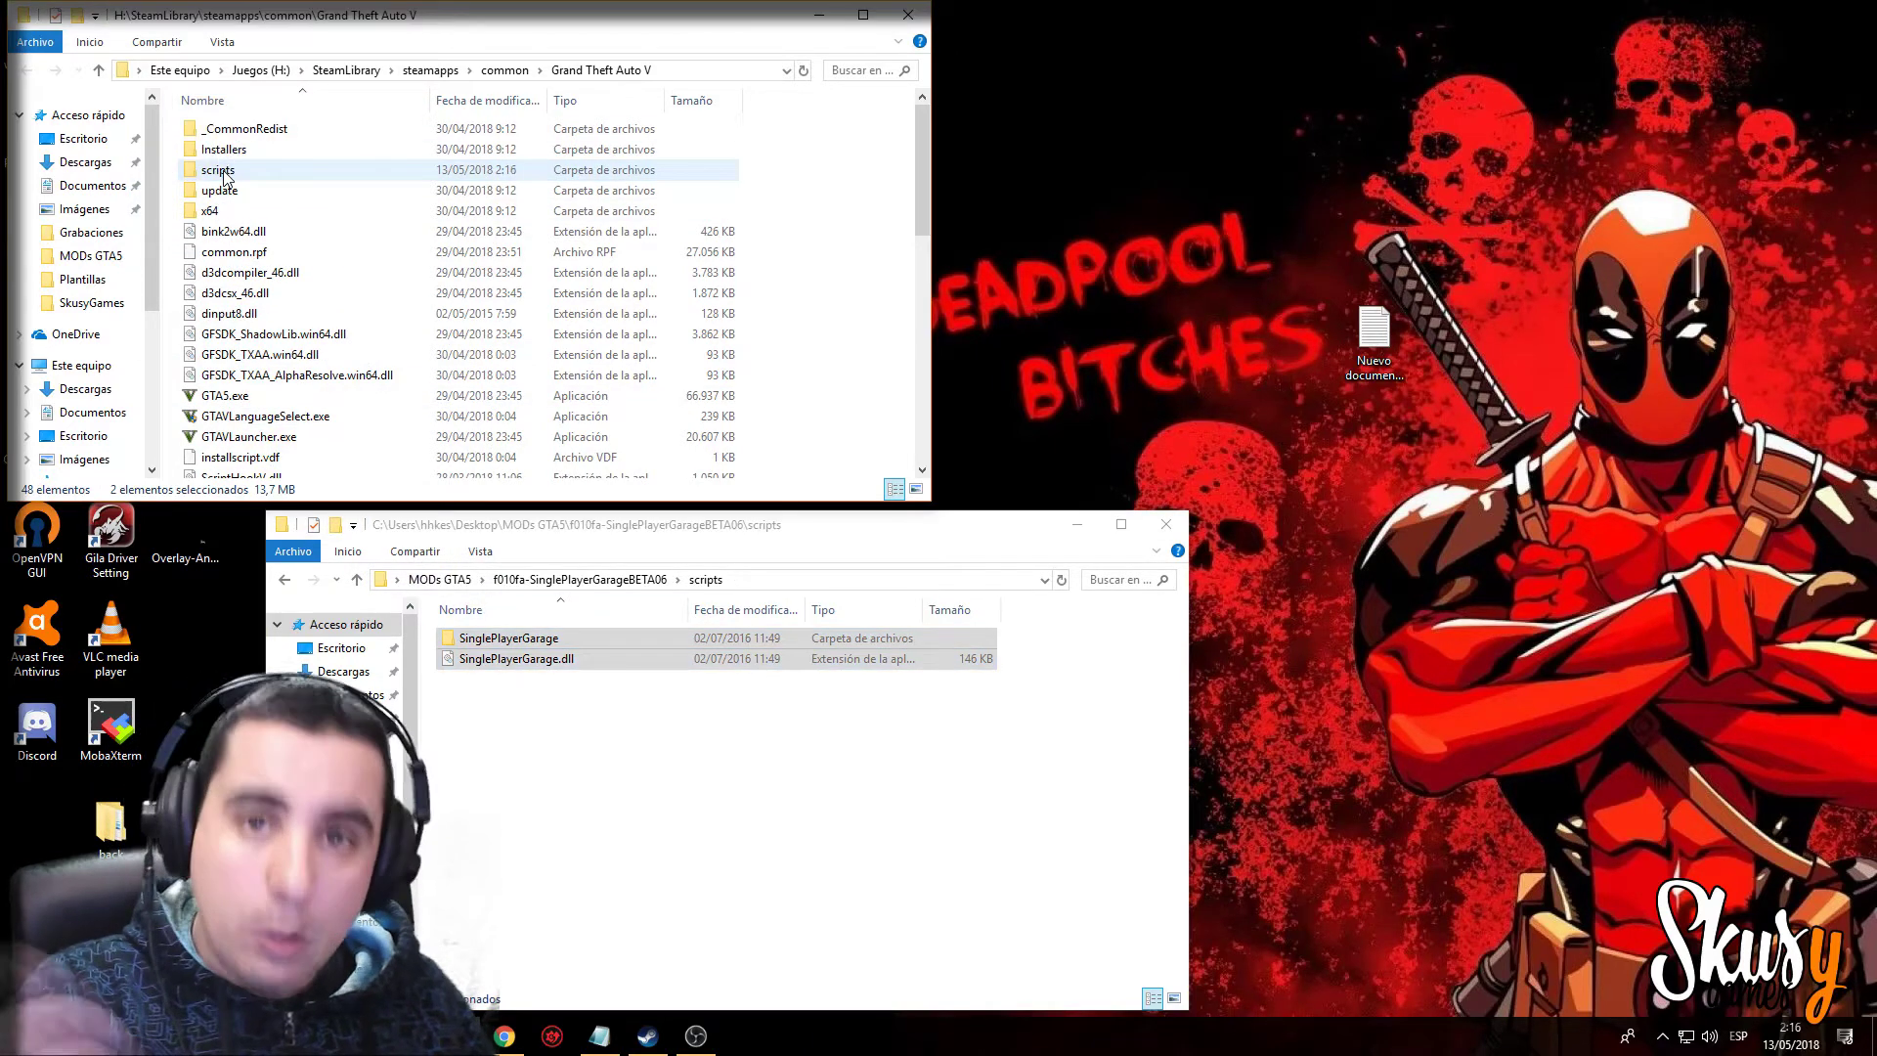
double_click(219, 170)
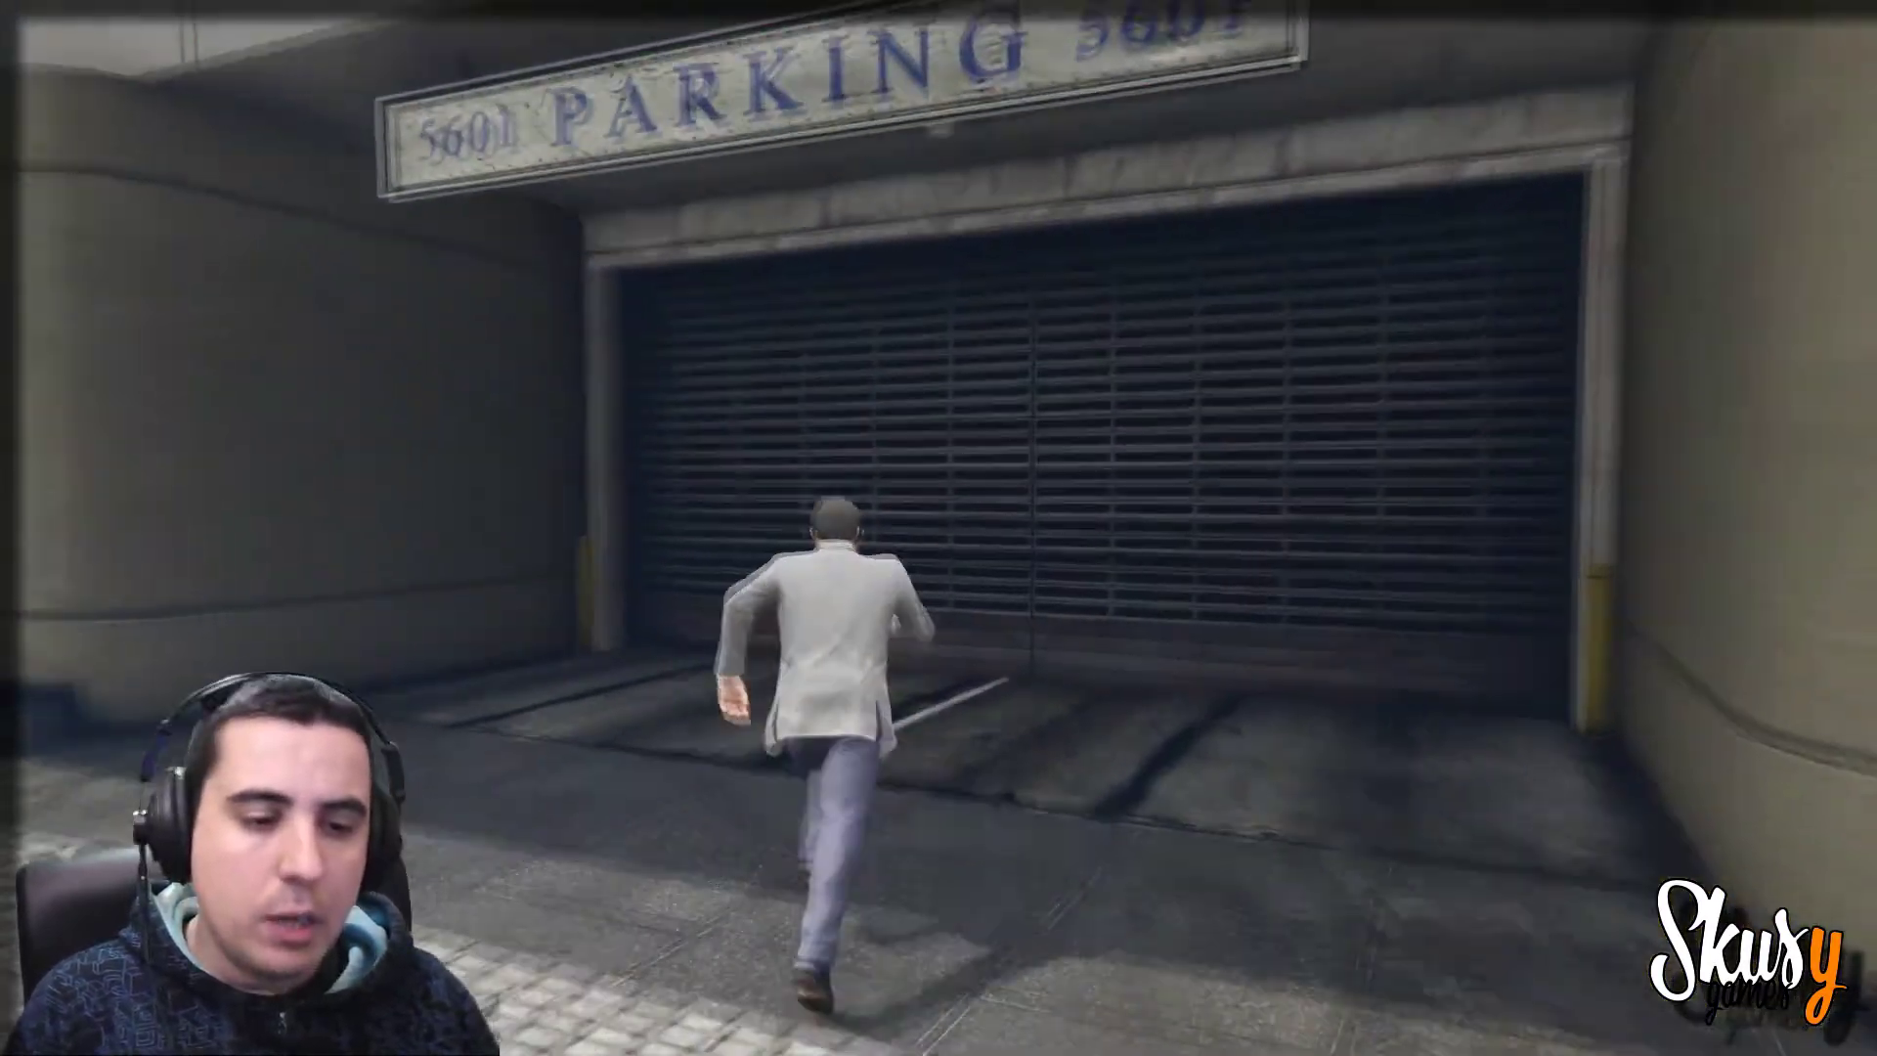
Switch to Grand Theft Auto V and enter the Floor 1 garage at Eclipse Towers to view the stored vehicles.
key("Right")
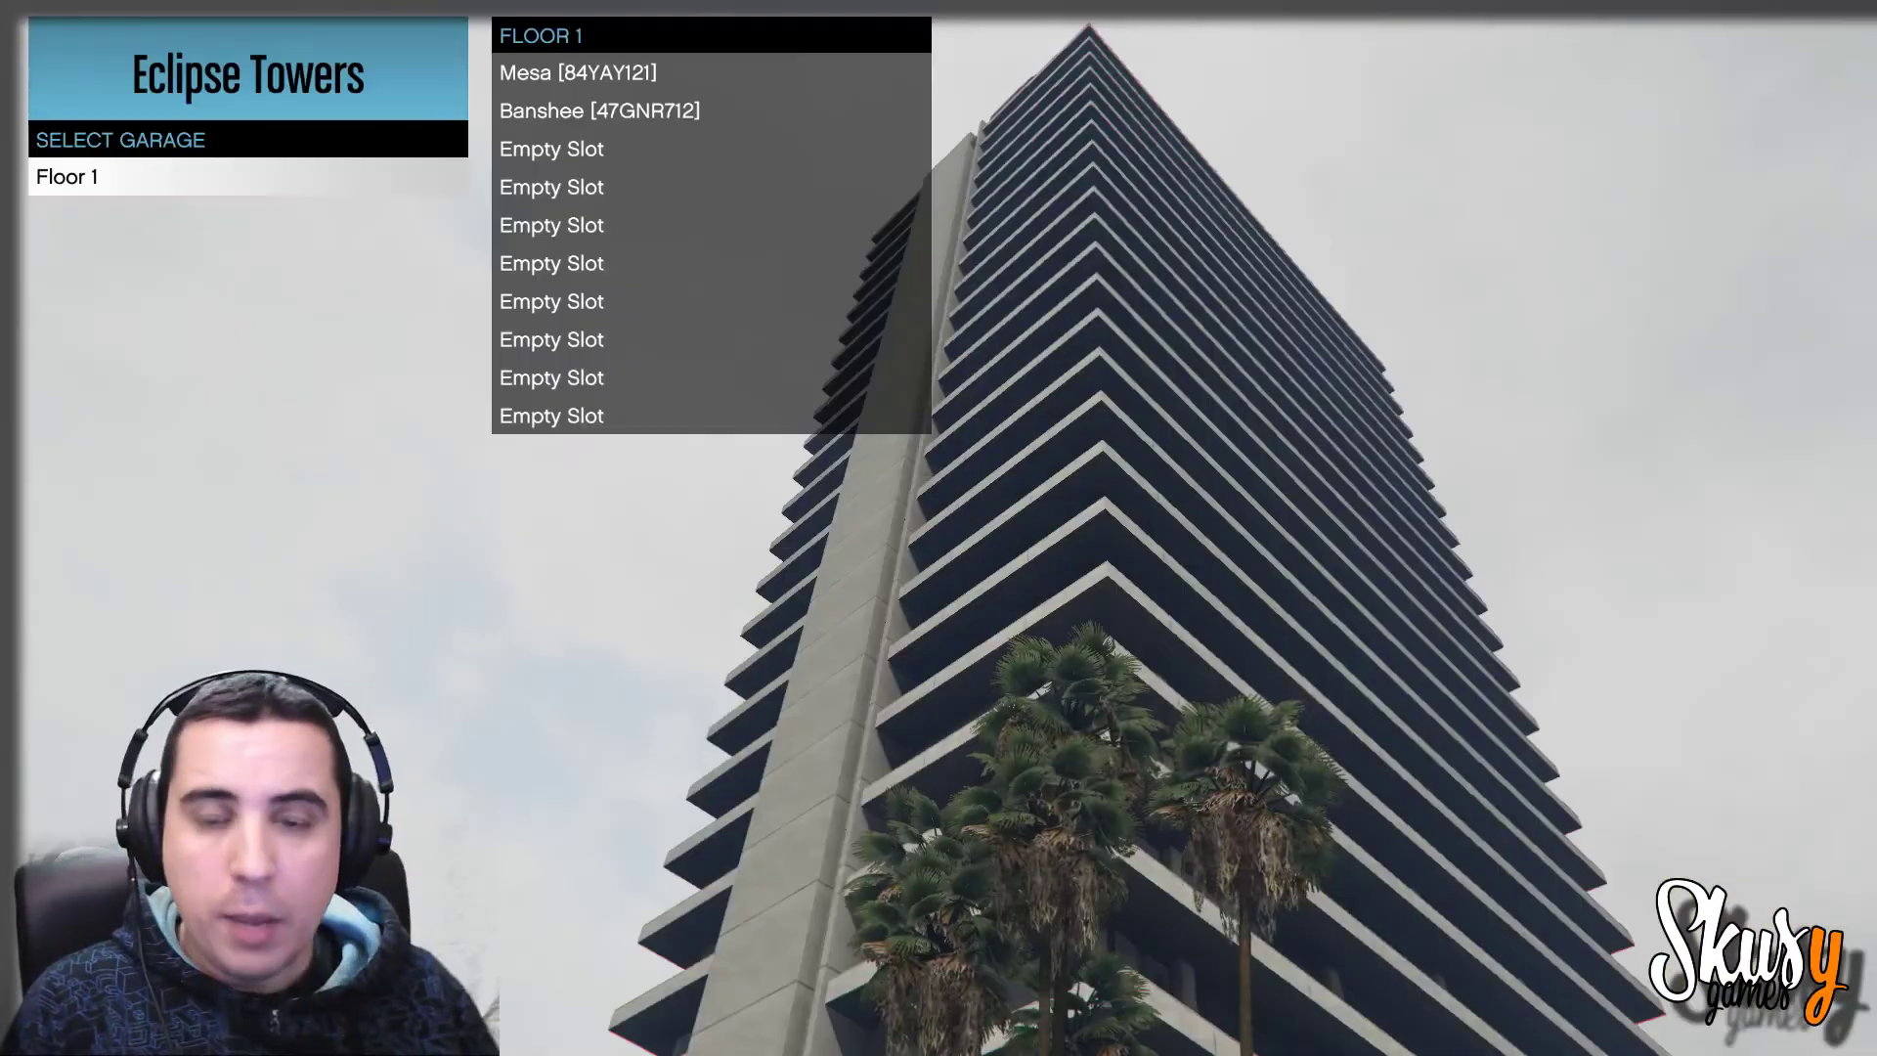
key("Return")
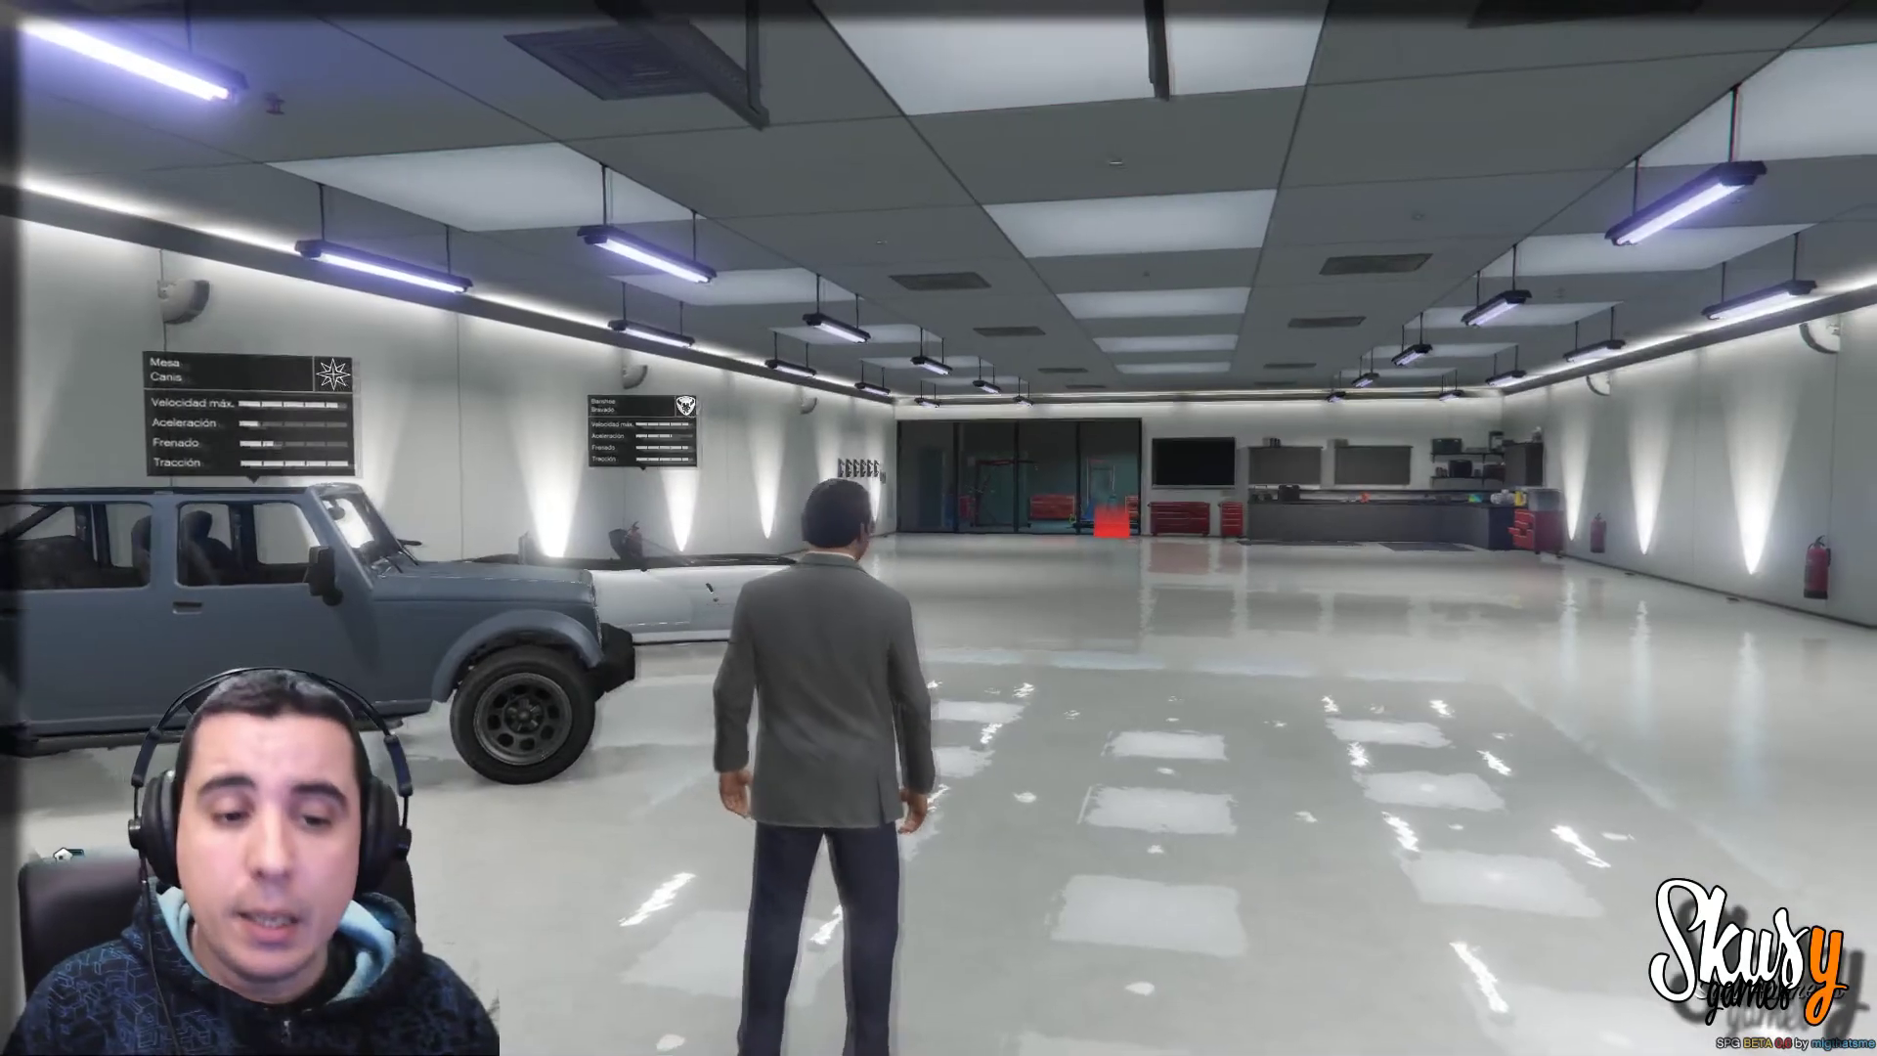
key("w")
key("w")
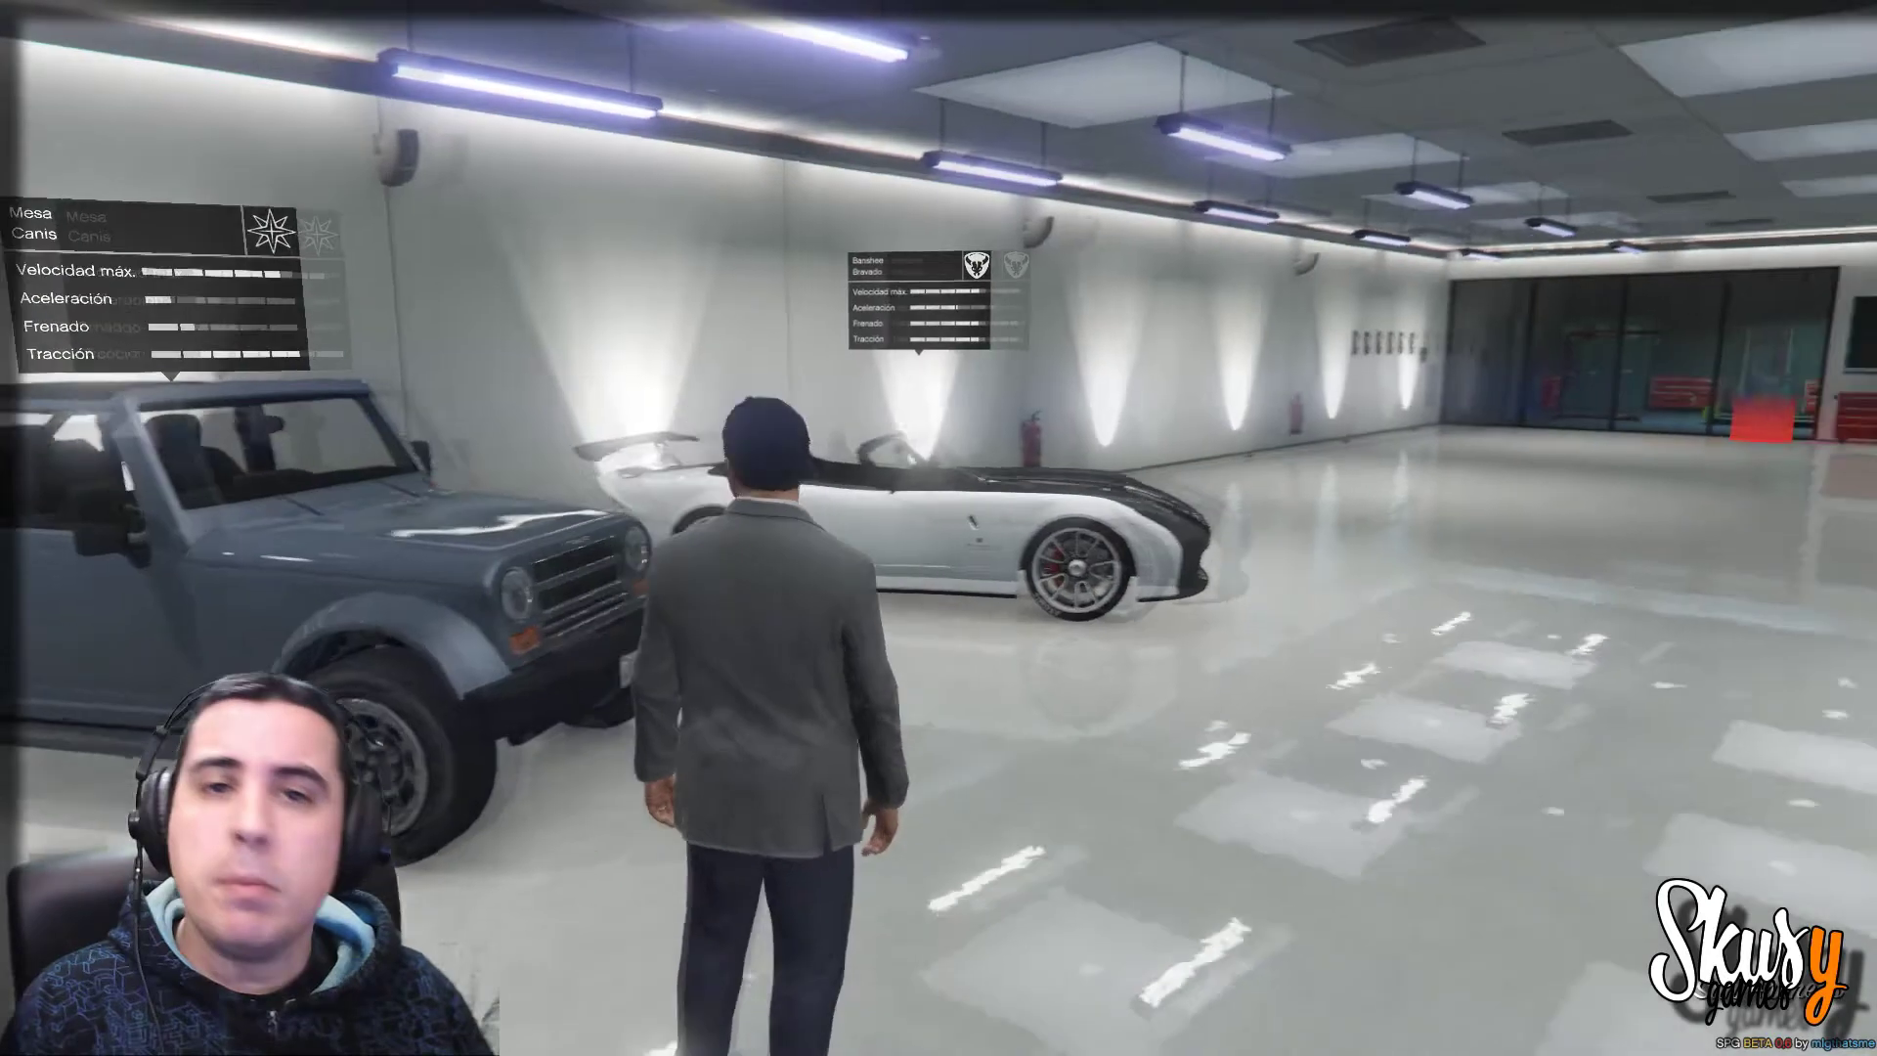
key("d")
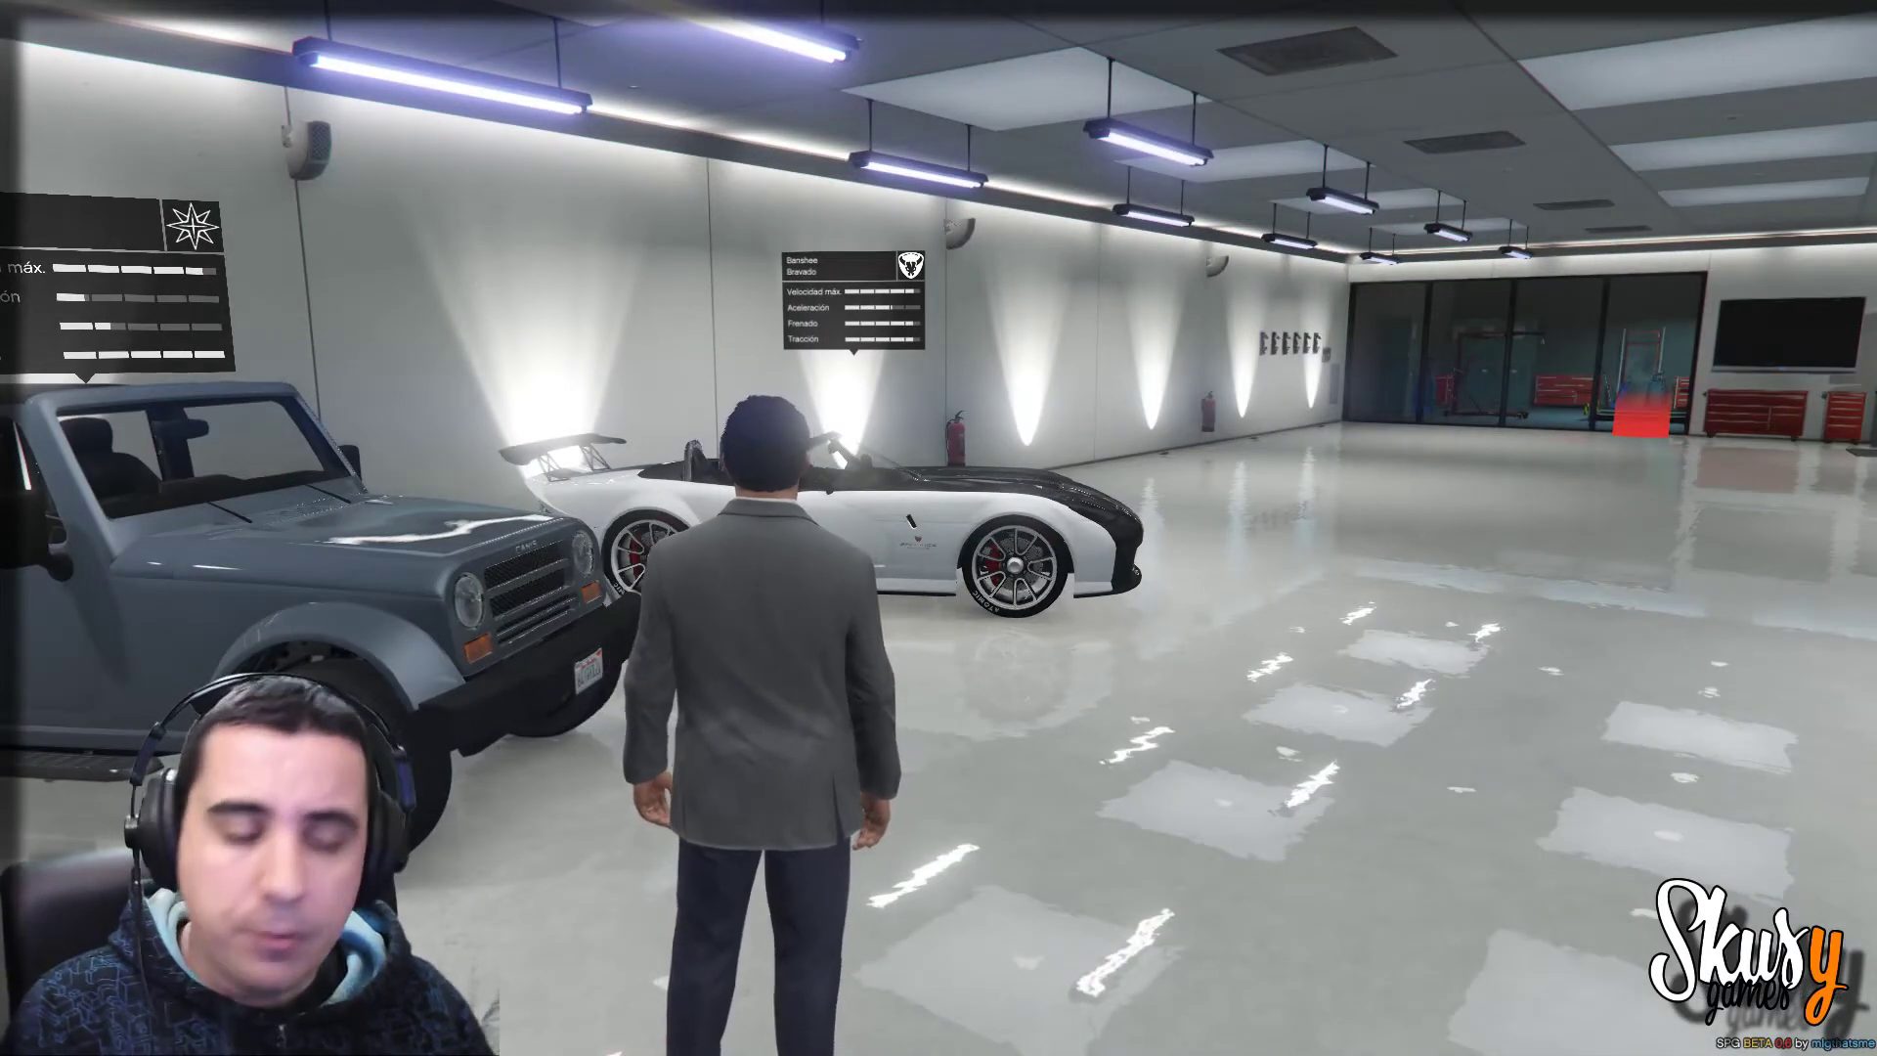
key("F4")
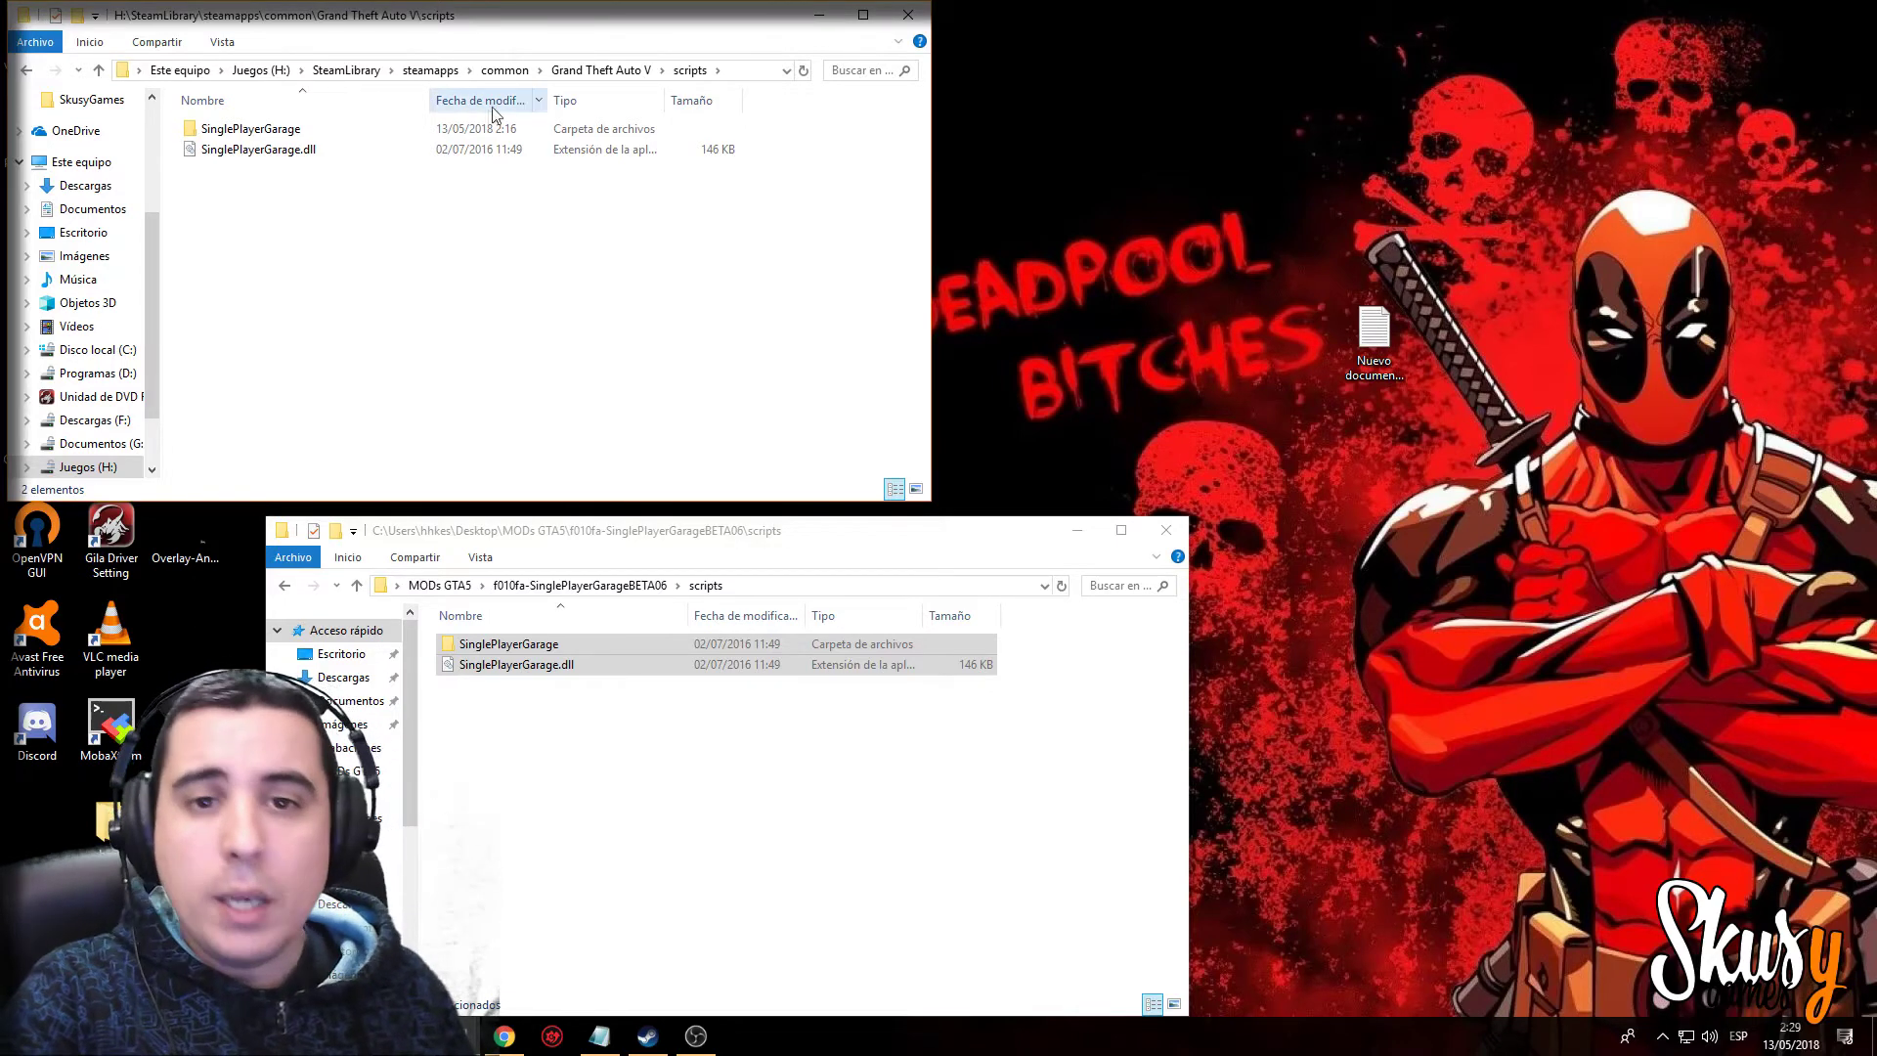
Return from the scripts folder to the Grand Theft Auto V folder in File Explorer.
left_click(599, 73)
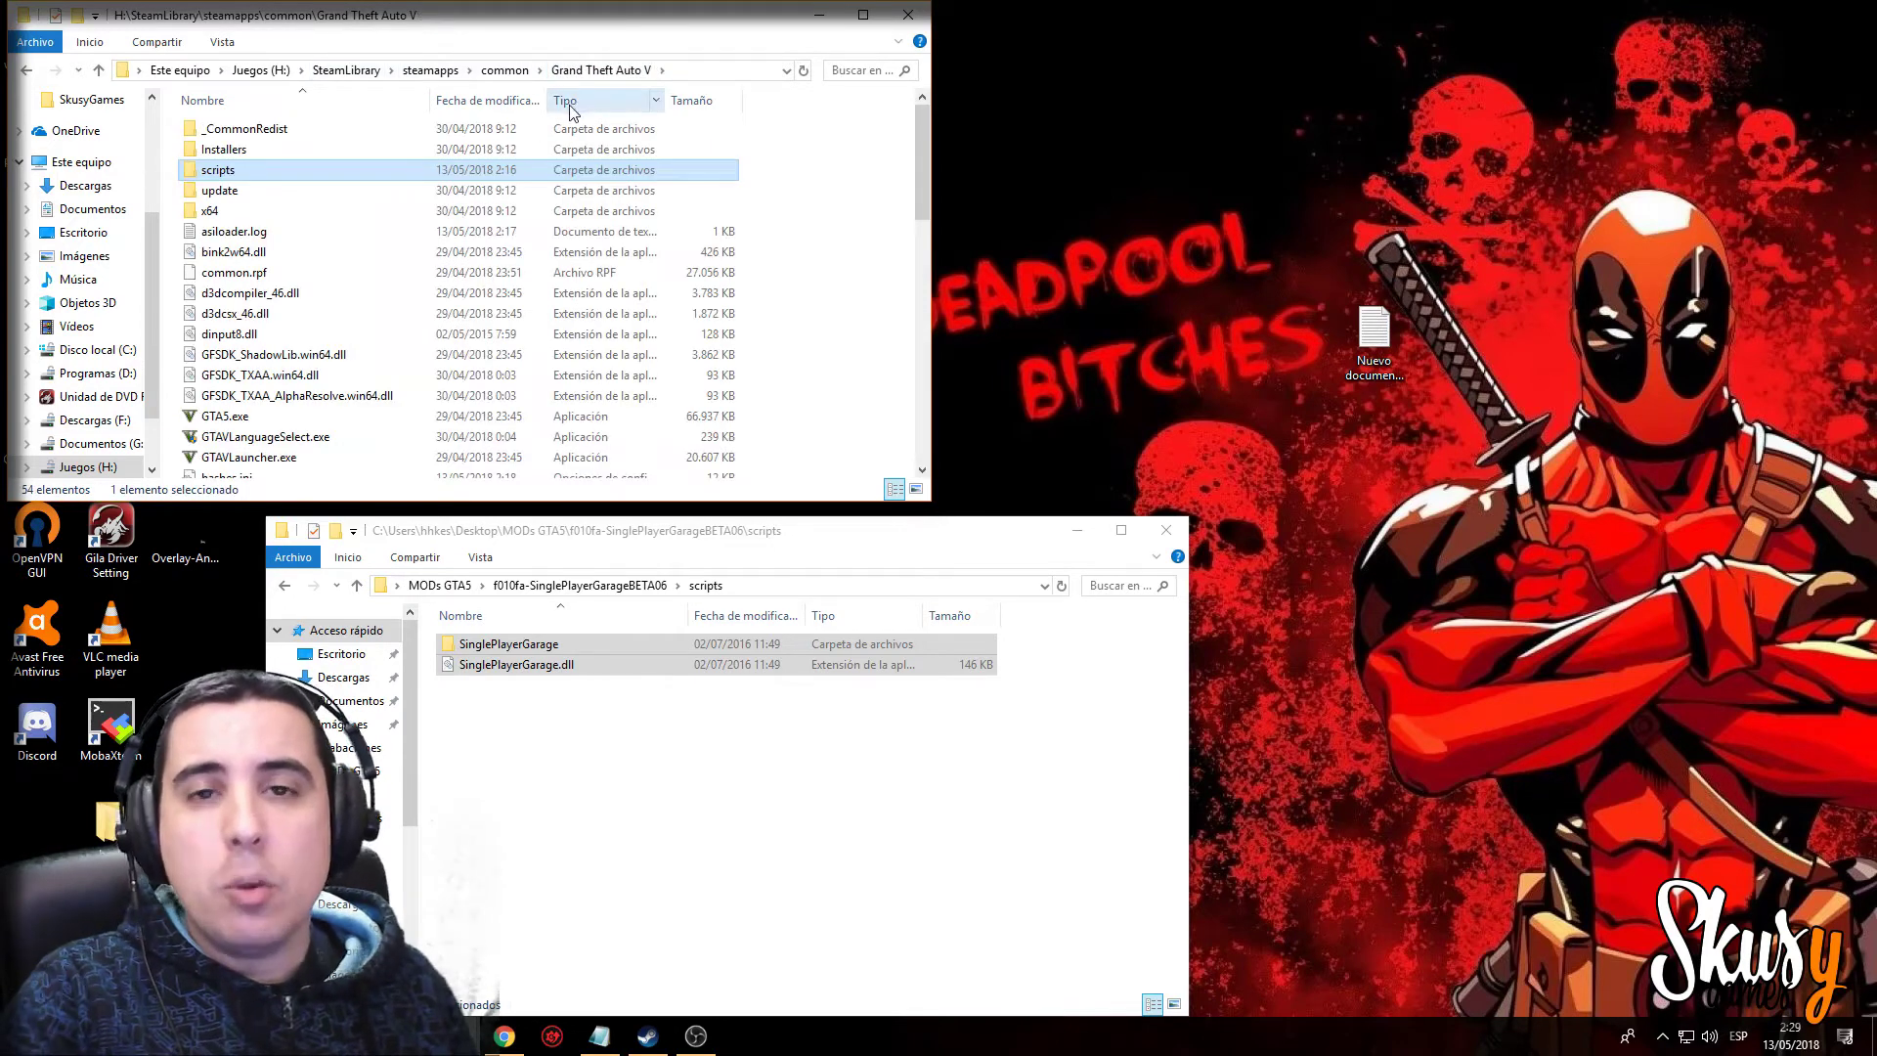